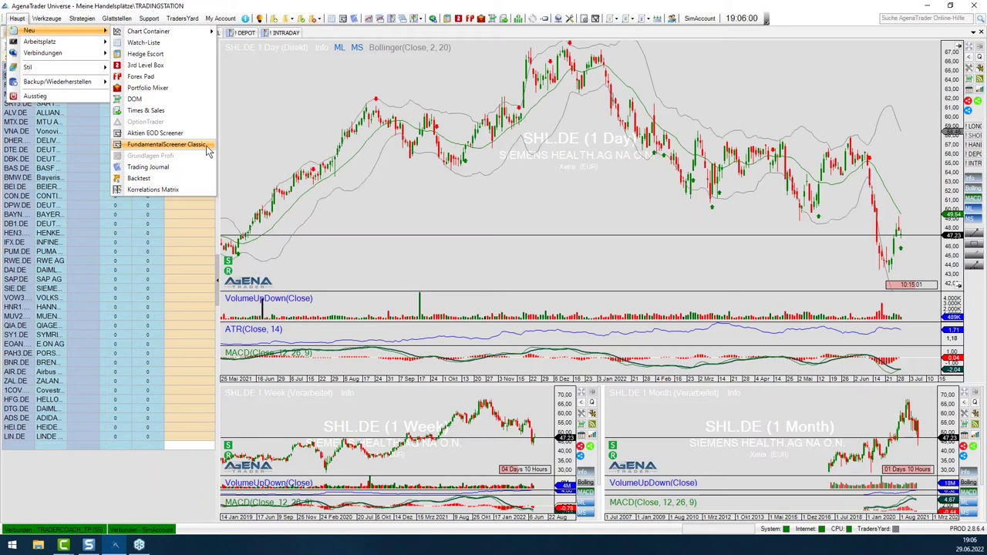
# - Open a new FundamentalScreener Classic and view the available exchanges in its Ort filter group
pyautogui.click(207, 151)
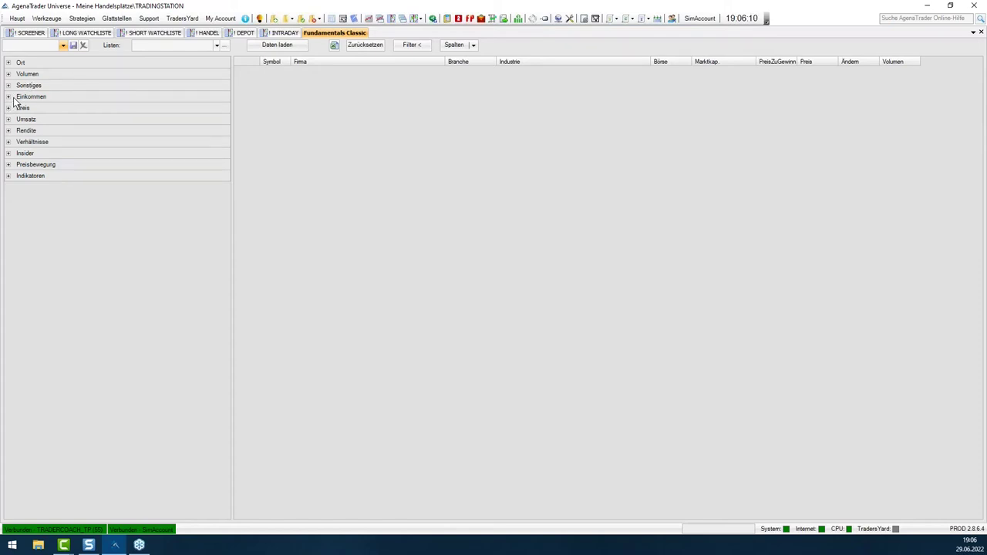
pyautogui.click(9, 63)
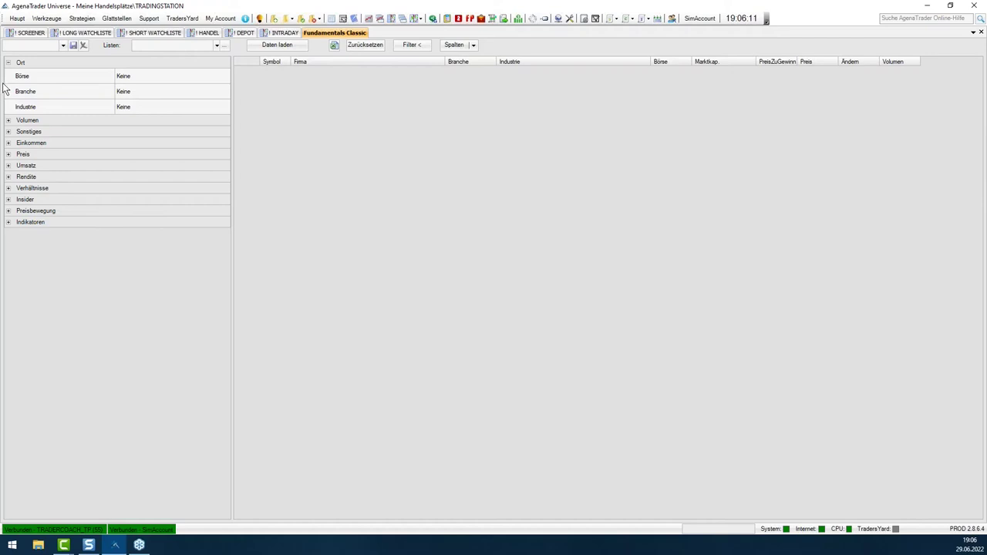
pyautogui.click(164, 78)
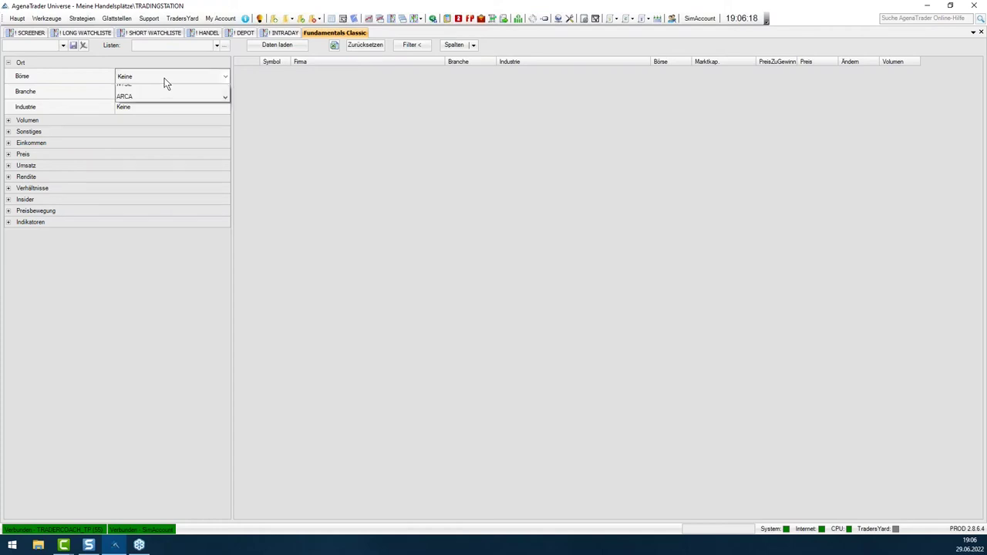
pyautogui.click(165, 77)
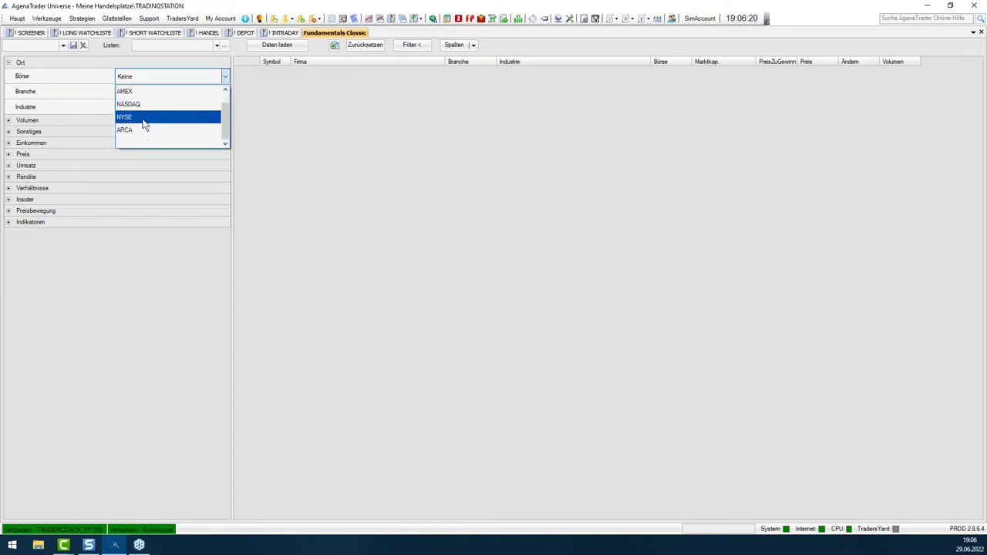
pyautogui.click(152, 82)
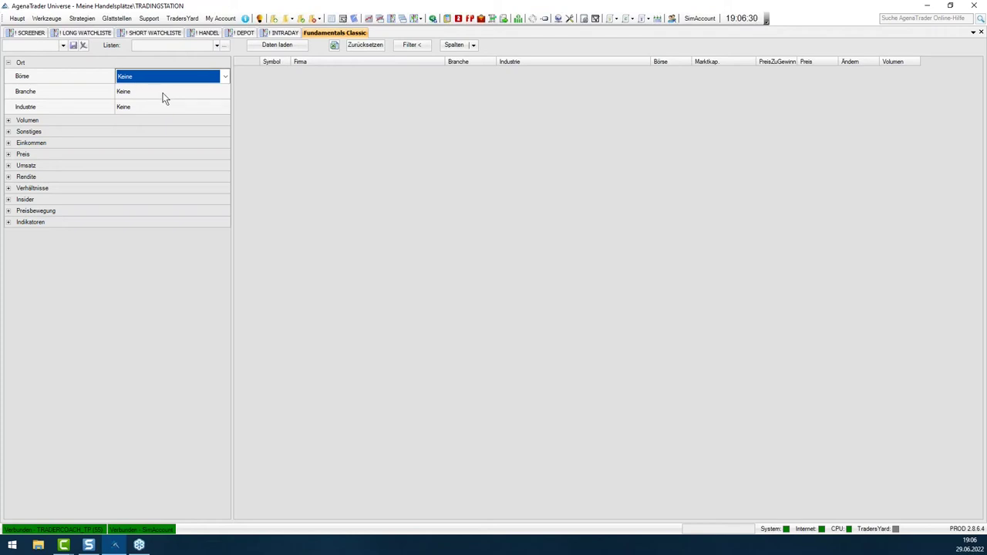
pyautogui.click(255, 90)
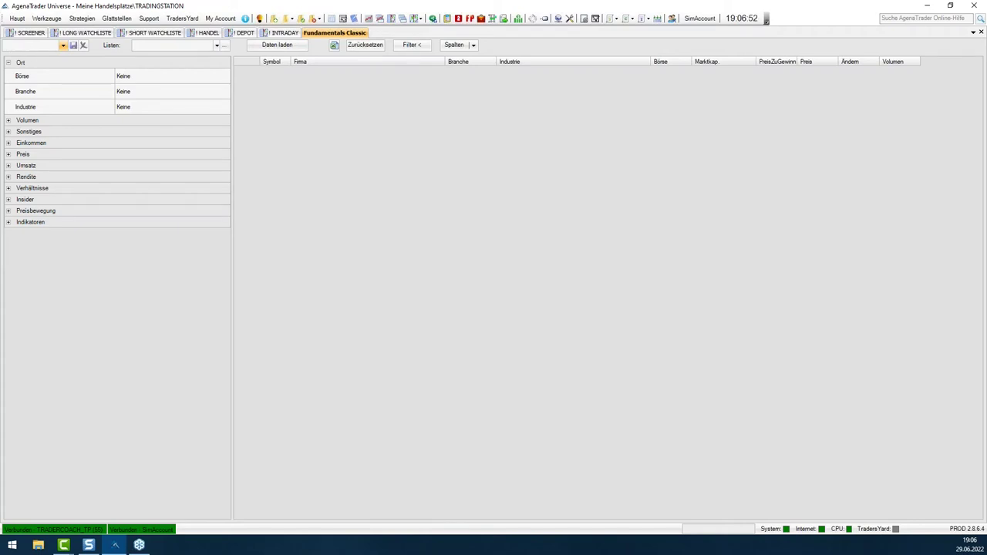
# - Check the list of saved filter presets and collapse the Ort filter group
pyautogui.click(64, 47)
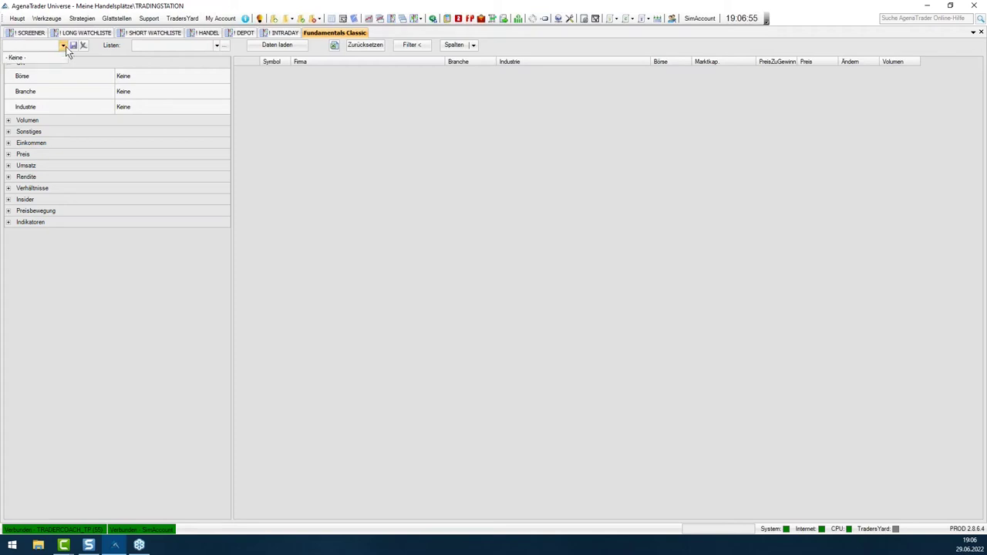
pyautogui.click(8, 56)
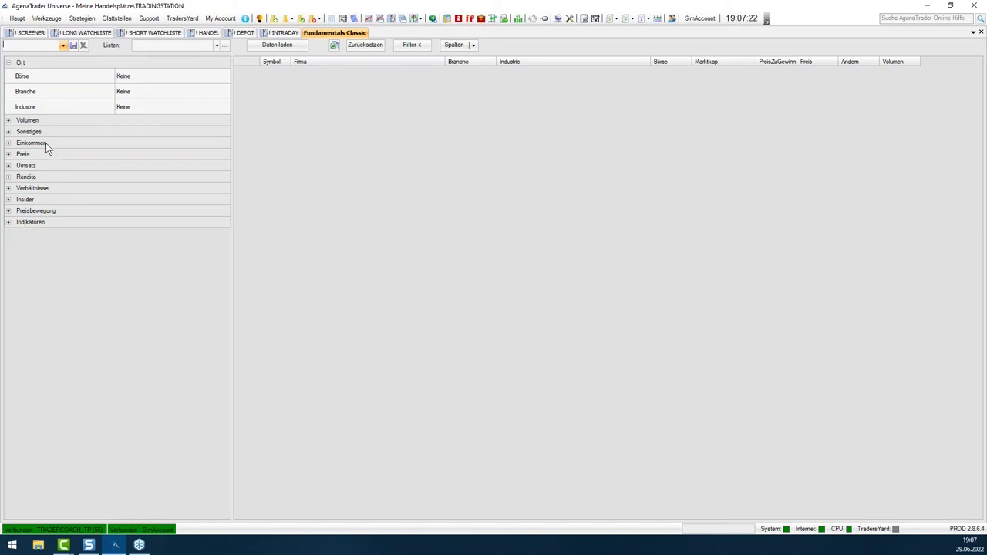
pyautogui.click(40, 48)
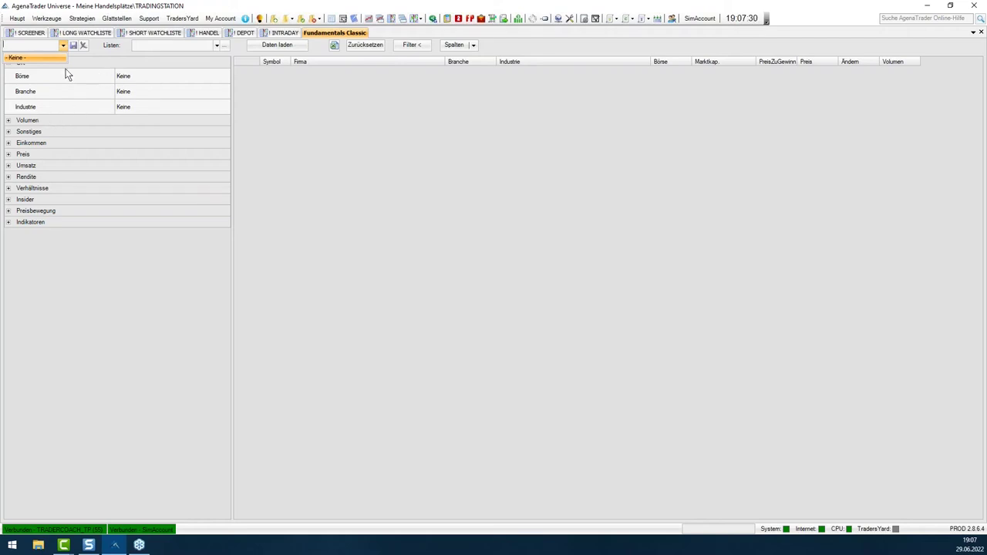
pyautogui.click(89, 62)
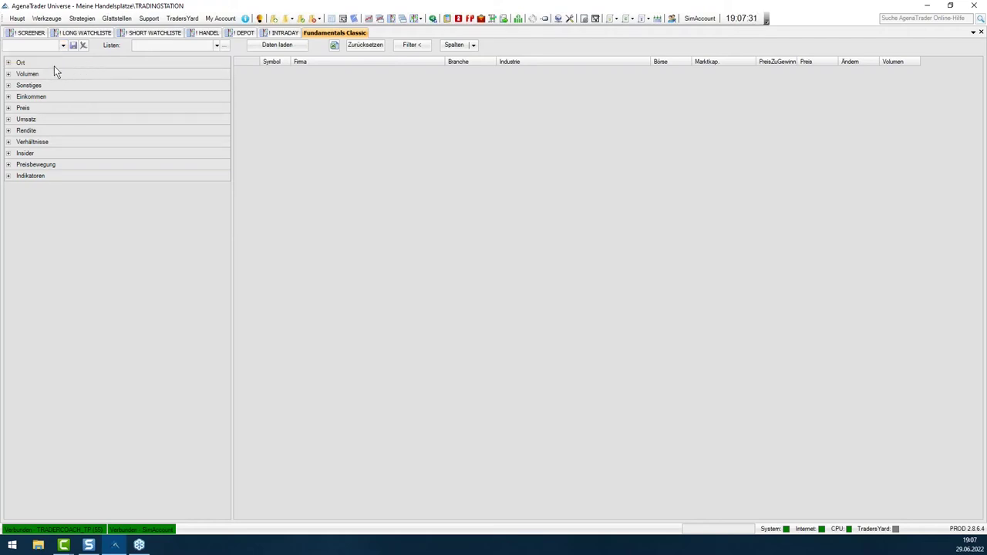
# - Set the average volume filter (Durchschnittliches Volumen) to Über 300K and load the matching stocks
pyautogui.click(9, 74)
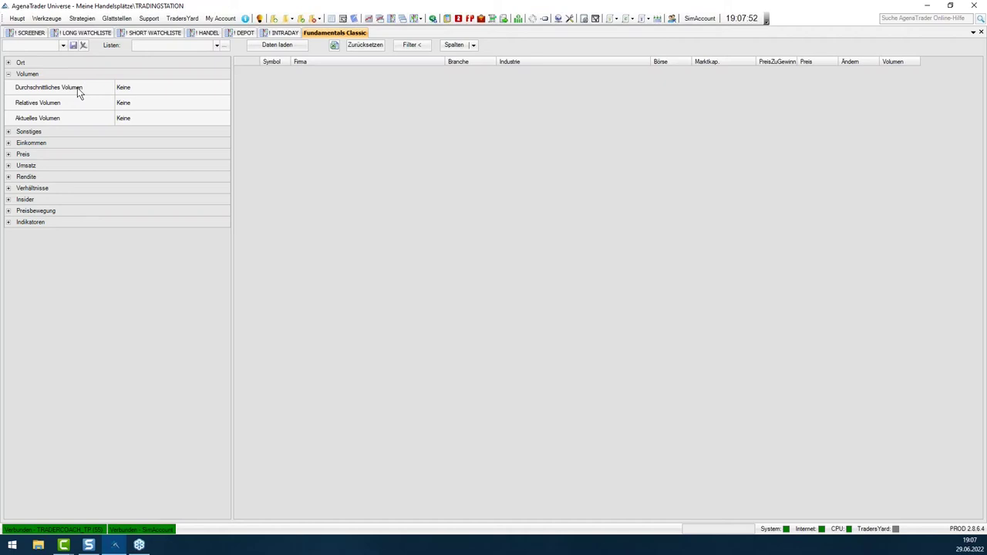
pyautogui.click(158, 88)
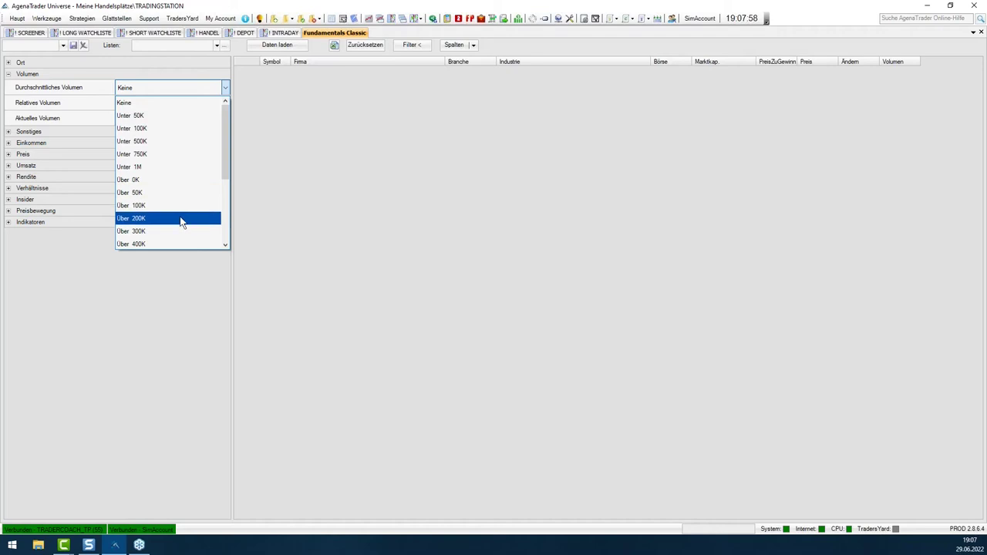
pyautogui.moveTo(227, 177); pyautogui.dragTo(223, 202)
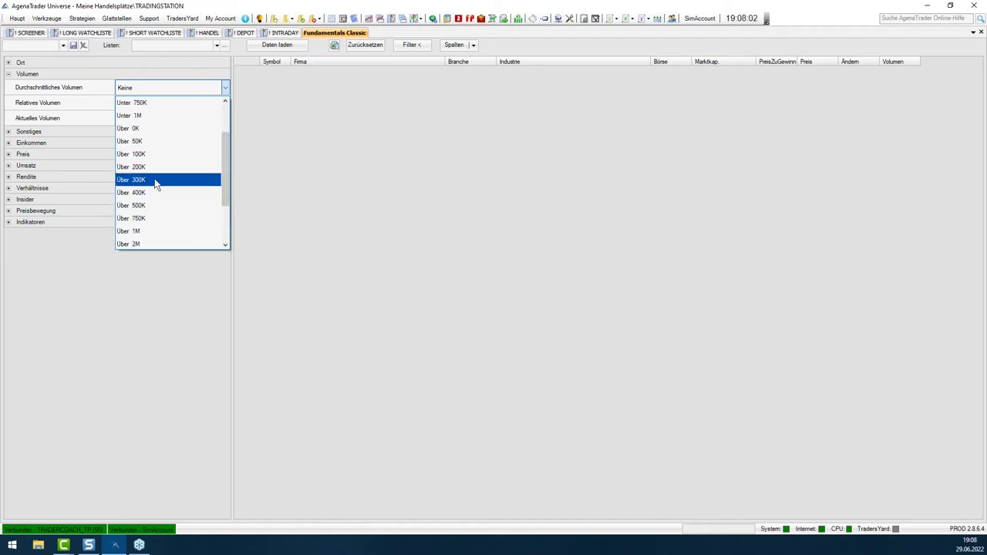
pyautogui.click(153, 182)
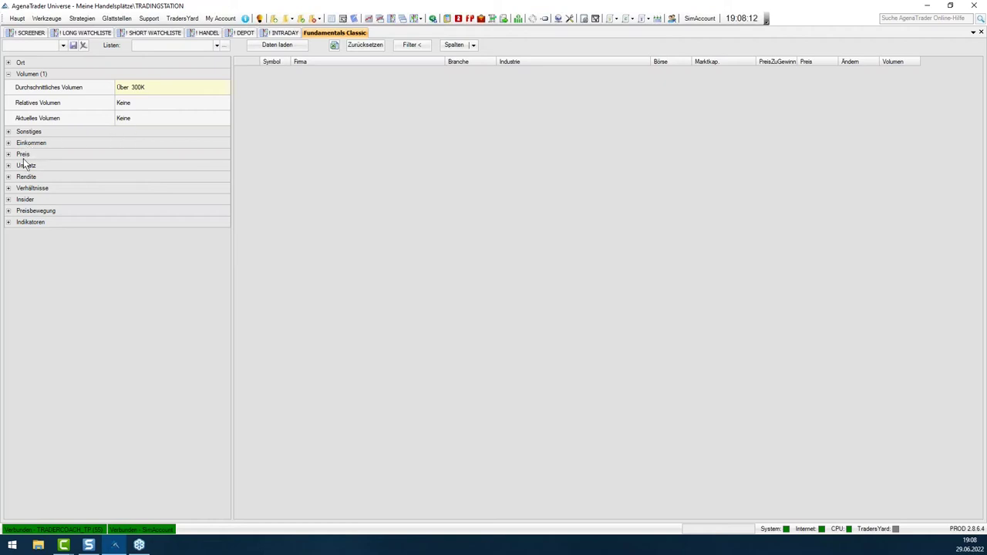
pyautogui.click(267, 48)
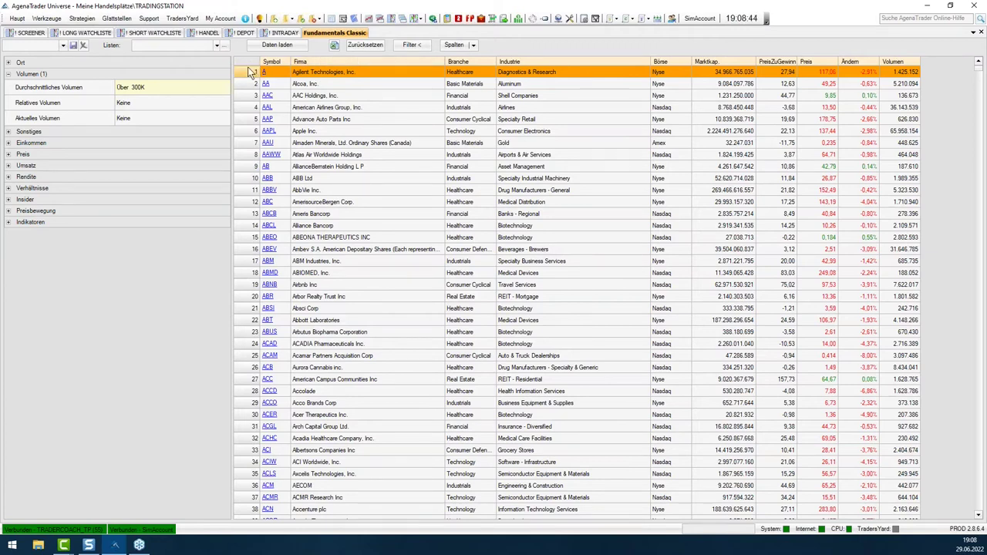
# - Sort the results by company name, look through the list to its end, and collapse the Volumen group
pyautogui.click(323, 61)
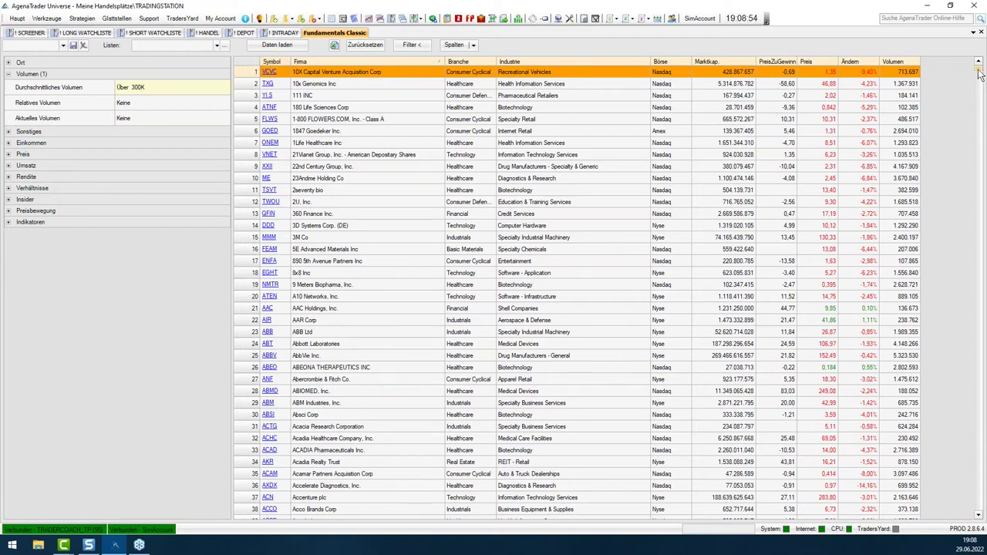
pyautogui.moveTo(978, 74); pyautogui.dragTo(977, 513)
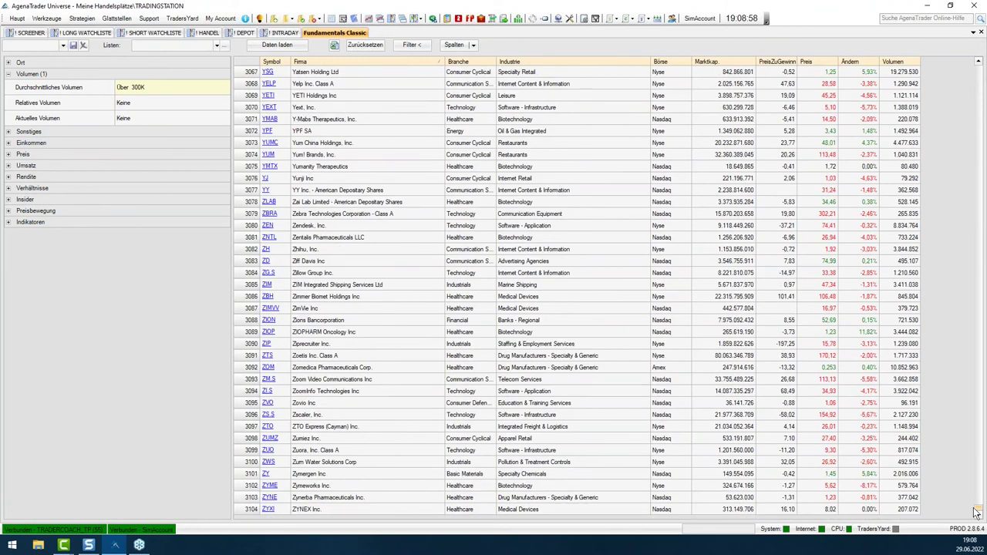
pyautogui.moveTo(977, 510); pyautogui.dragTo(975, 66)
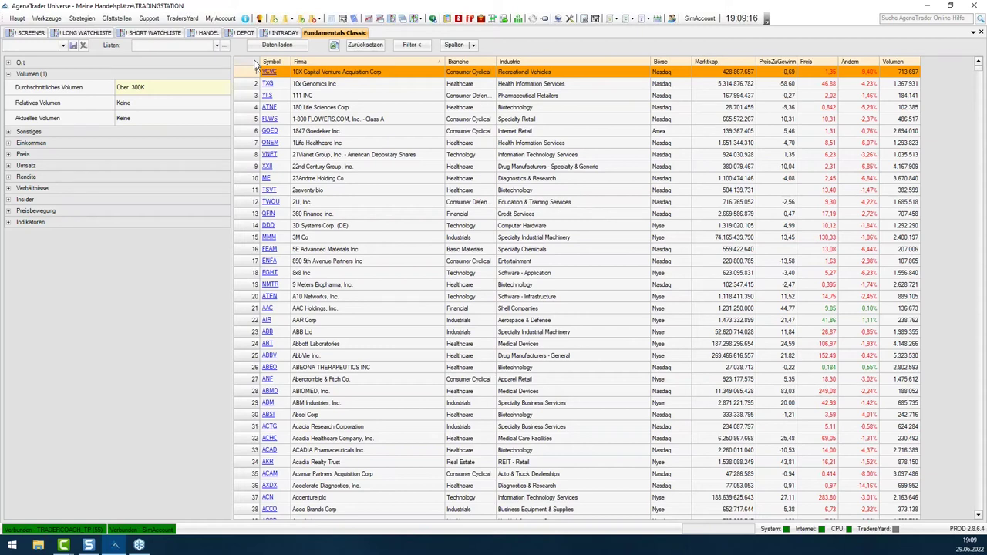
pyautogui.click(9, 74)
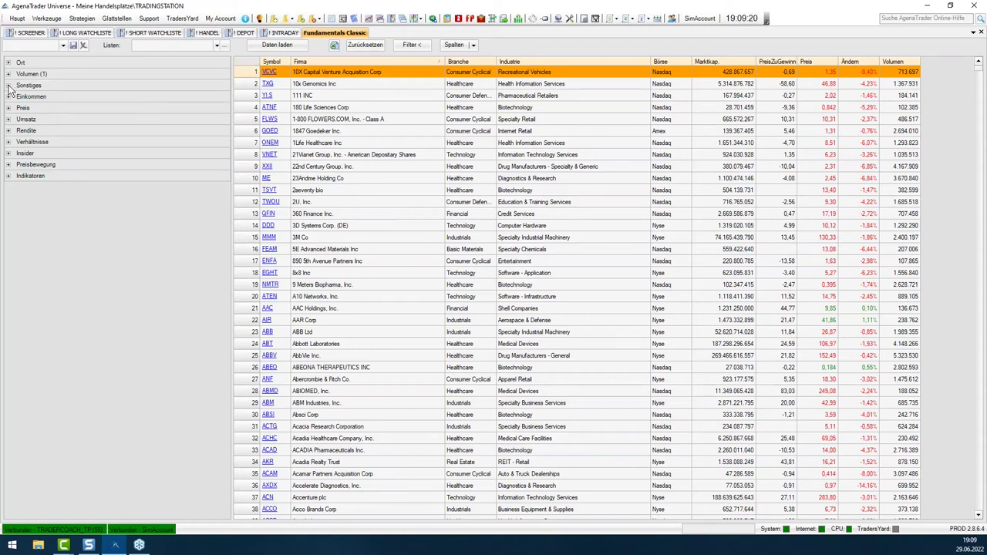
# - Set the market capitalisation filter (Marktkap.) under Sonstiges to +Klein (über $300Mio.) and reload the results
pyautogui.click(9, 85)
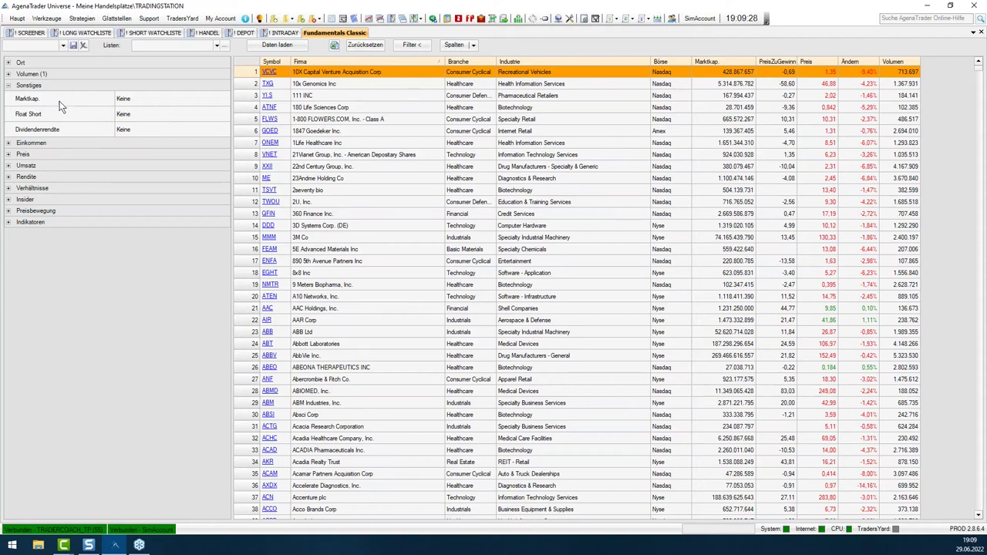
pyautogui.click(171, 101)
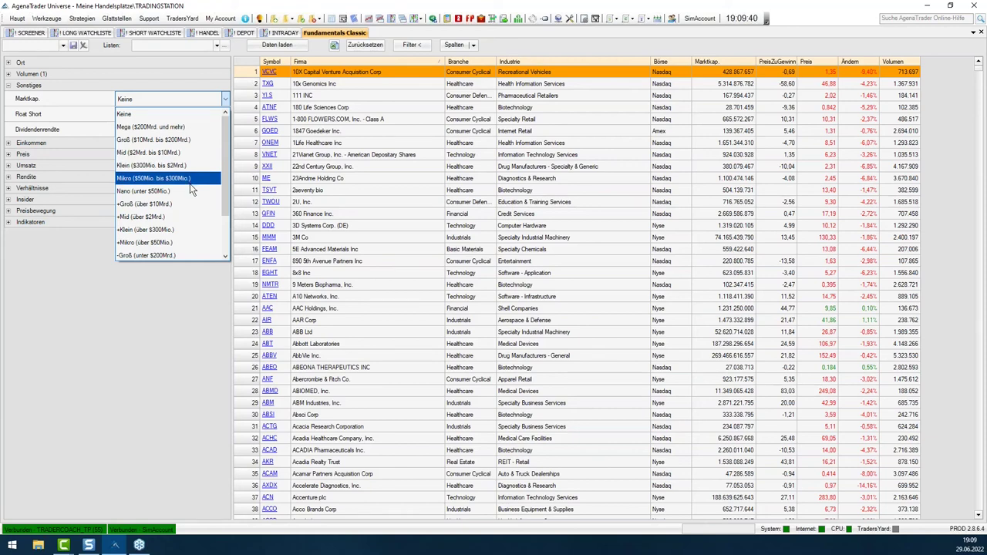
pyautogui.scroll(-4, 189, 184)
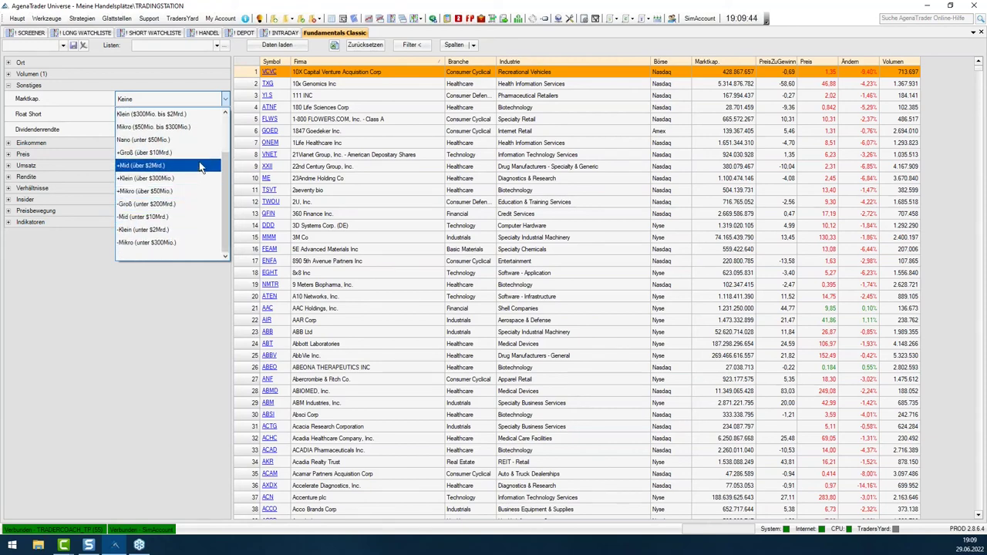
pyautogui.scroll(2, 197, 158)
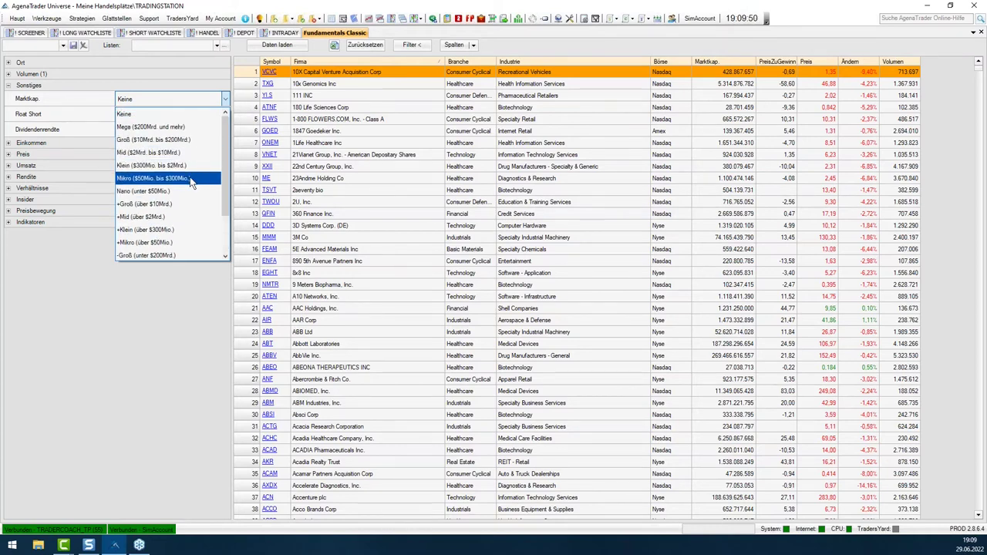
pyautogui.scroll(-1, 194, 181)
pyautogui.scroll(-2, 192, 183)
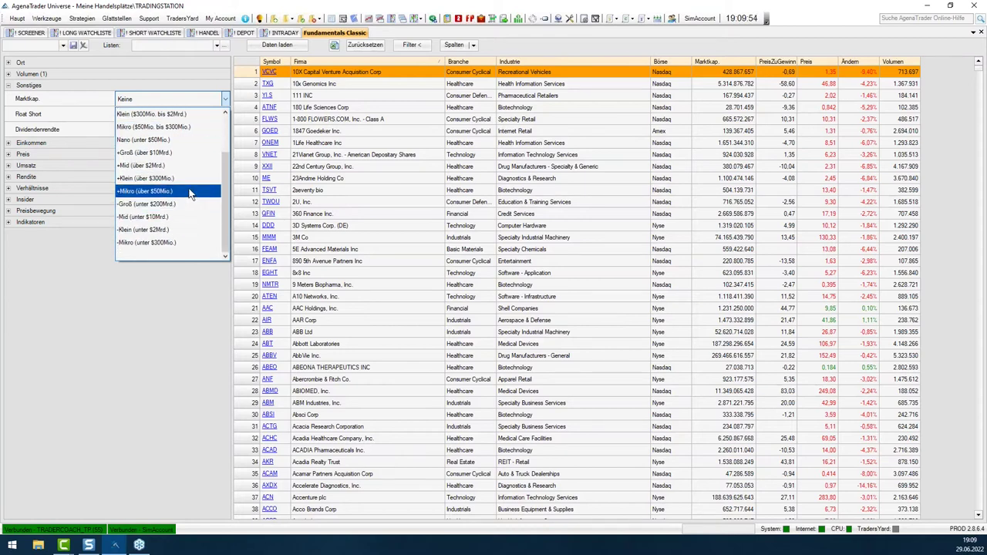
pyautogui.click(189, 180)
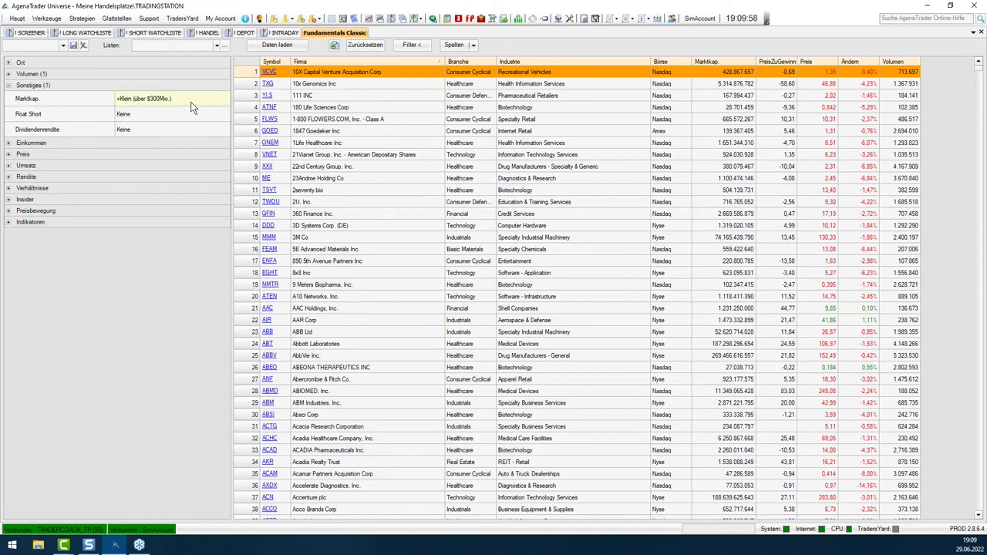
pyautogui.click(282, 45)
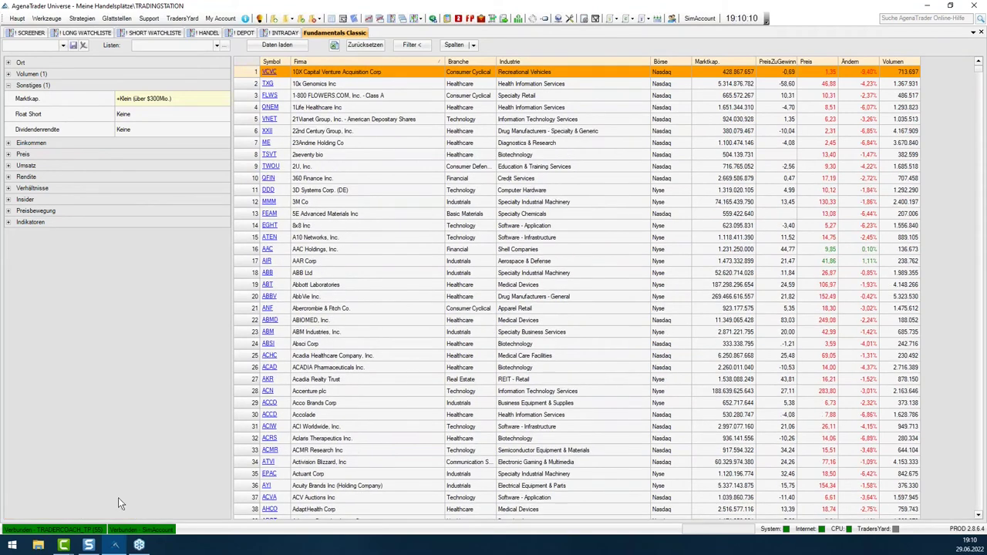
# - Review the reduced stock list from start to end and collapse the Sonstiges group
pyautogui.moveTo(982, 79); pyautogui.dragTo(973, 512)
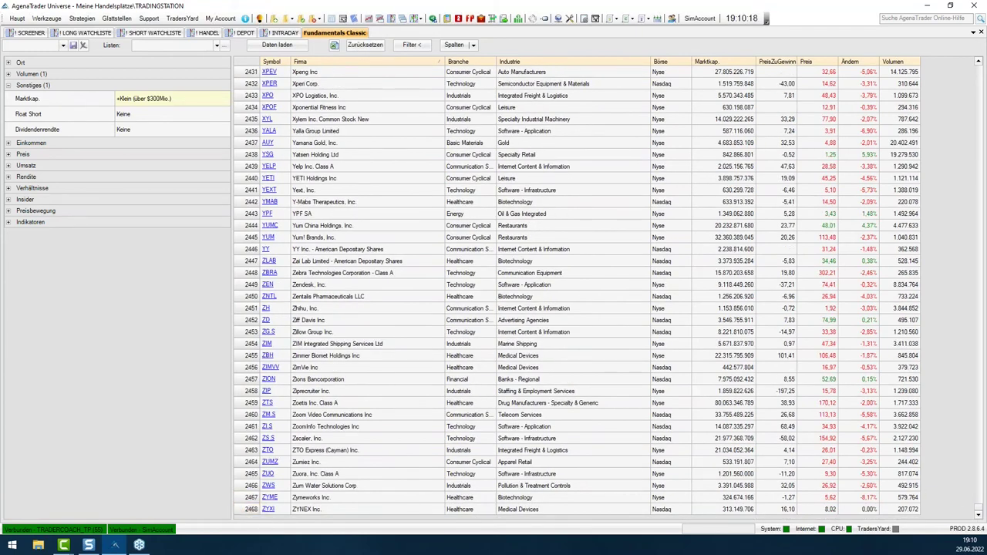
pyautogui.moveTo(982, 511); pyautogui.dragTo(978, 107)
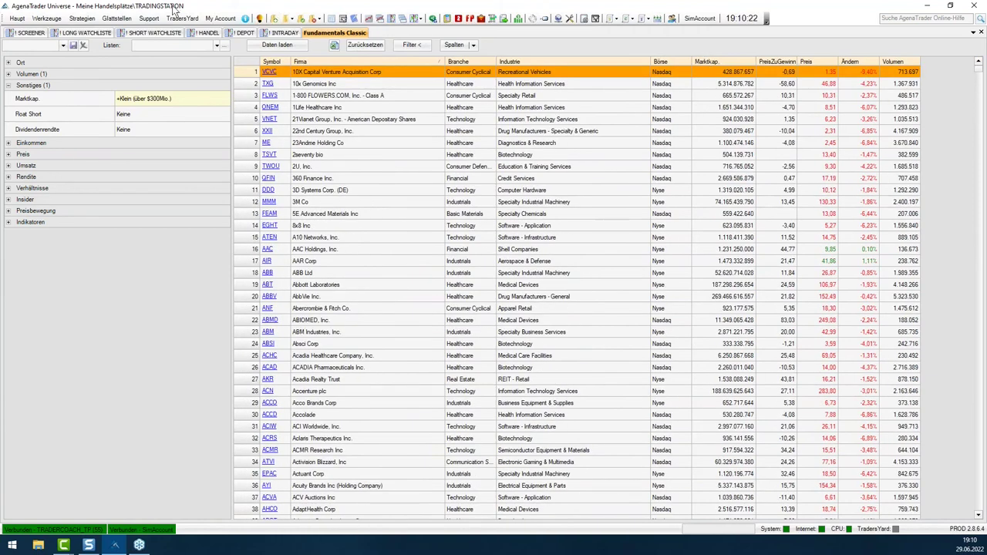
pyautogui.click(9, 85)
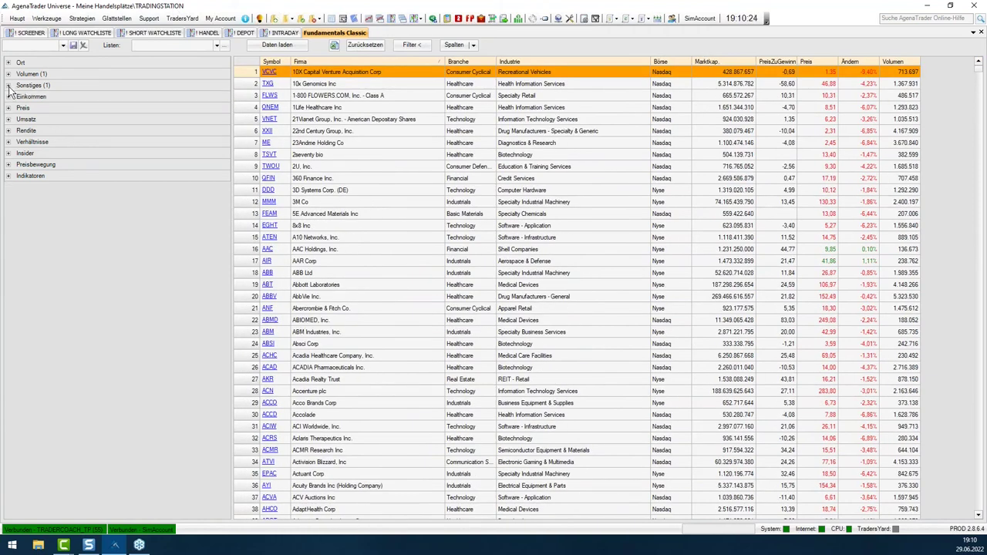
# - Set the PreisZuGewinn filter under Einkommen to Unter 20, reload the results and collapse the group
pyautogui.click(8, 97)
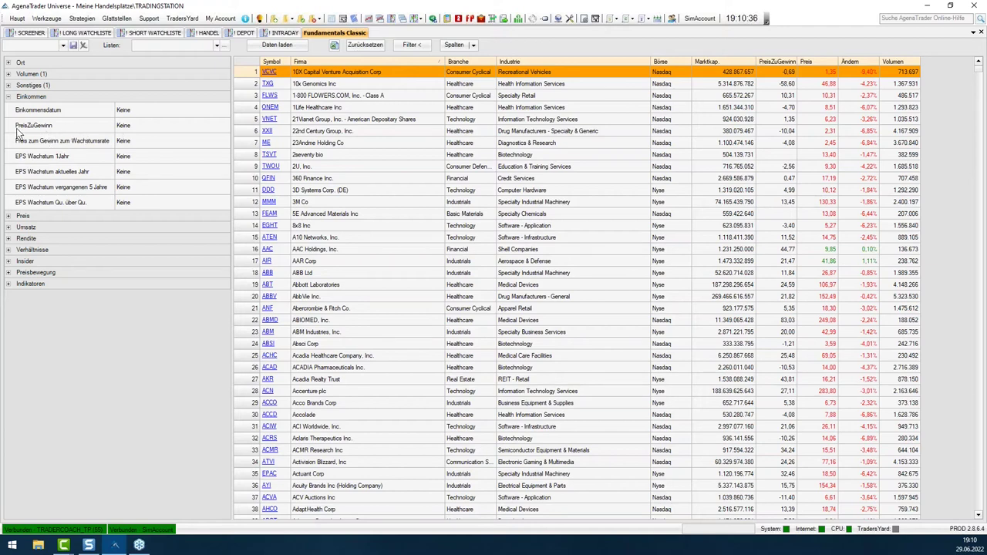
pyautogui.click(156, 129)
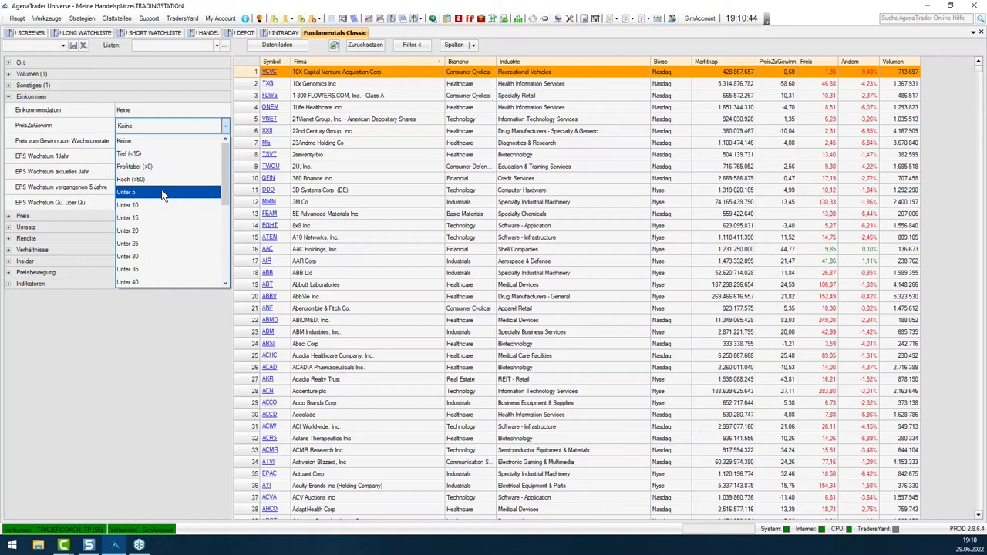
pyautogui.click(153, 229)
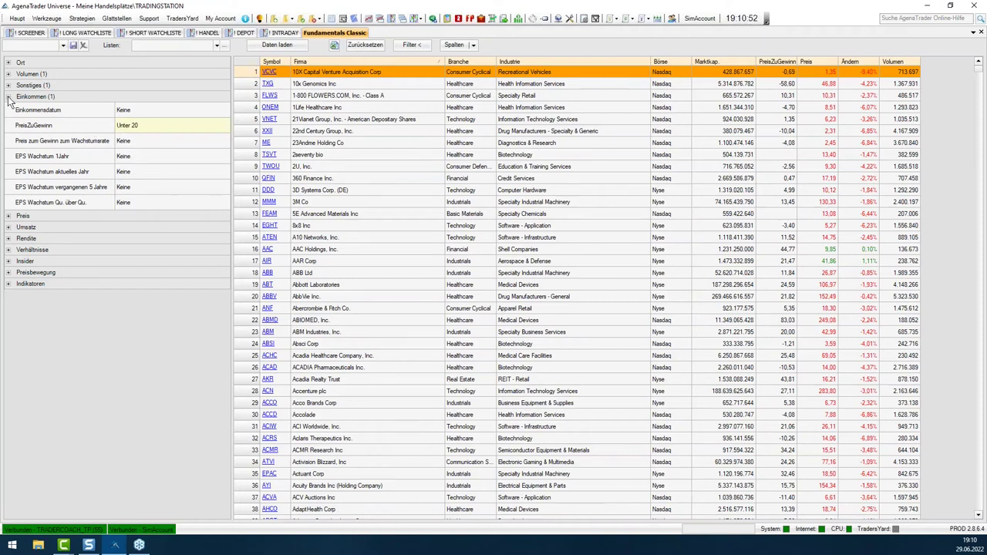
pyautogui.click(266, 47)
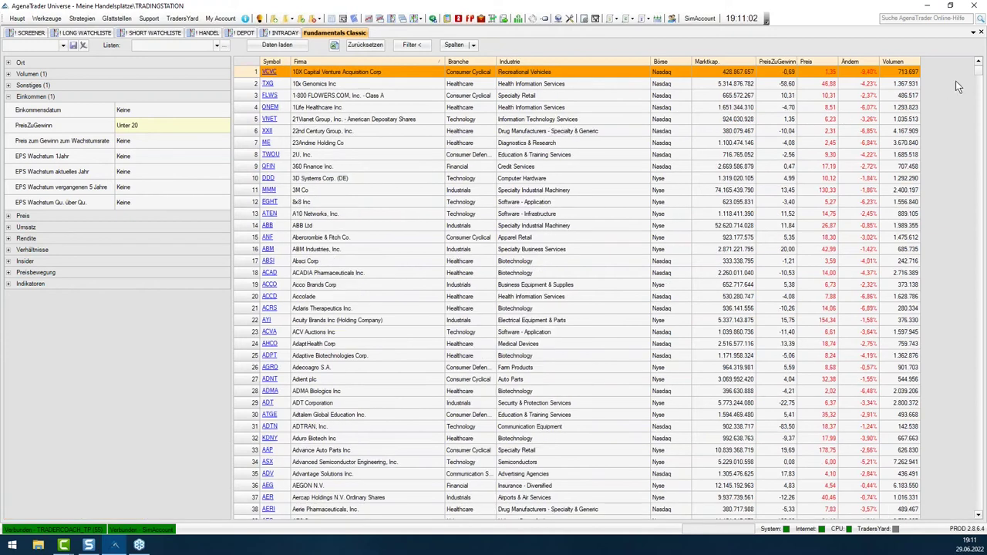
pyautogui.moveTo(980, 74)
pyautogui.mouseDown()
pyautogui.moveTo(962, 278)
pyautogui.moveTo(977, 514)
pyautogui.moveTo(976, 69)
pyautogui.mouseUp()
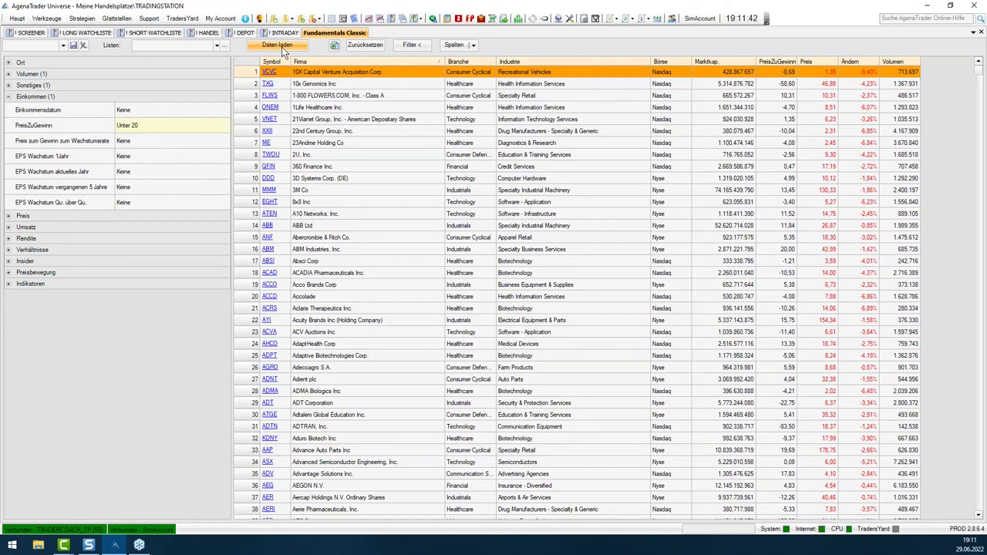
pyautogui.click(9, 97)
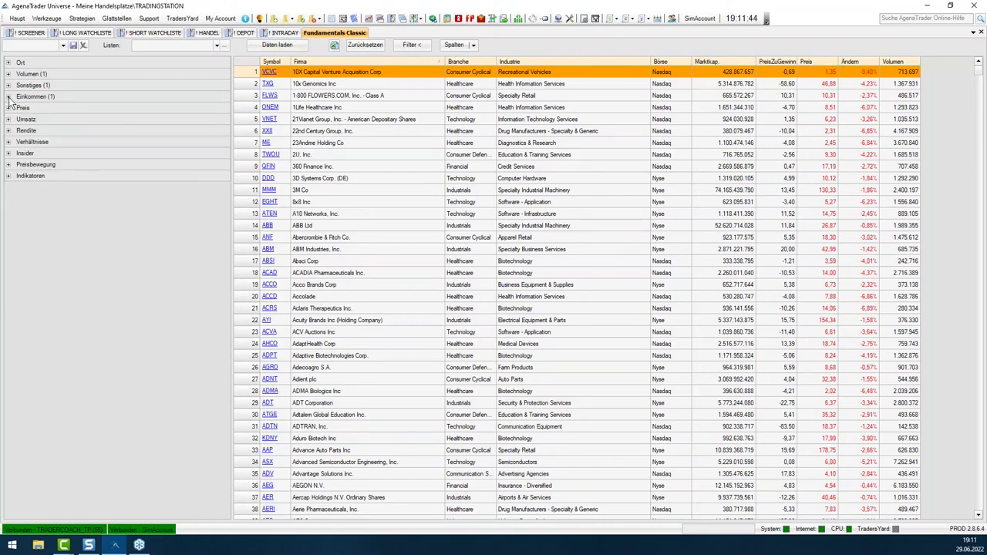
# - Set the Preis filter in the Preis group to Über $10 and reload the results
pyautogui.click(9, 108)
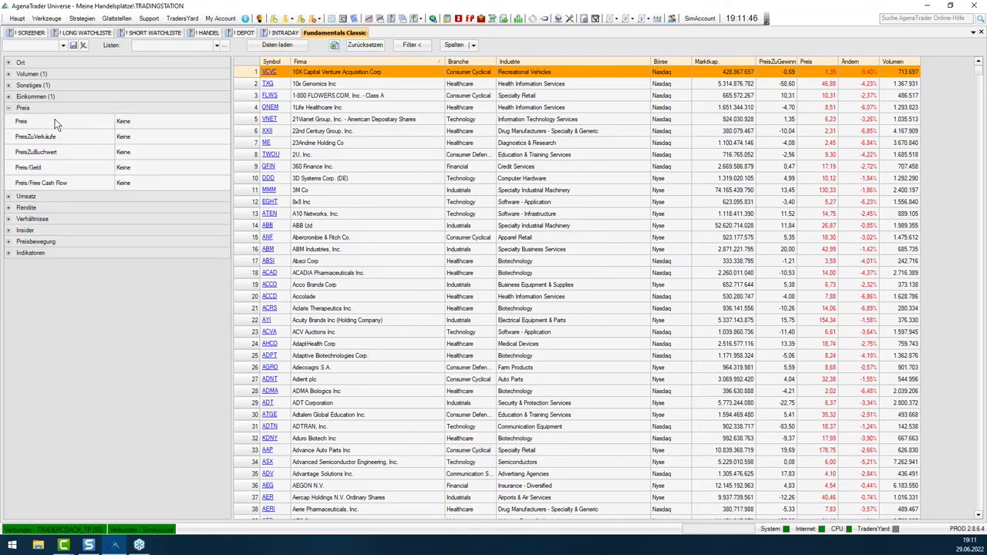
pyautogui.click(152, 121)
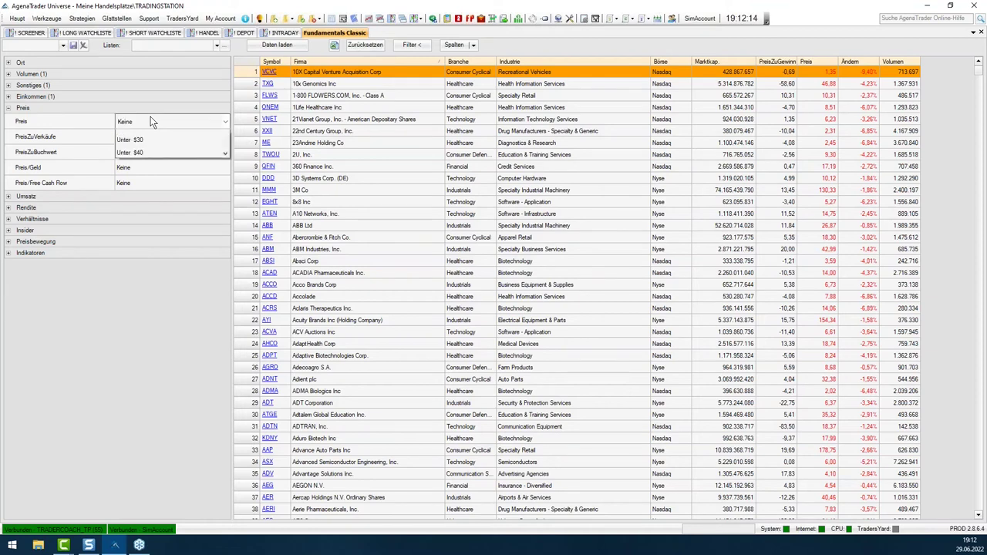
pyautogui.scroll(-5, 175, 224)
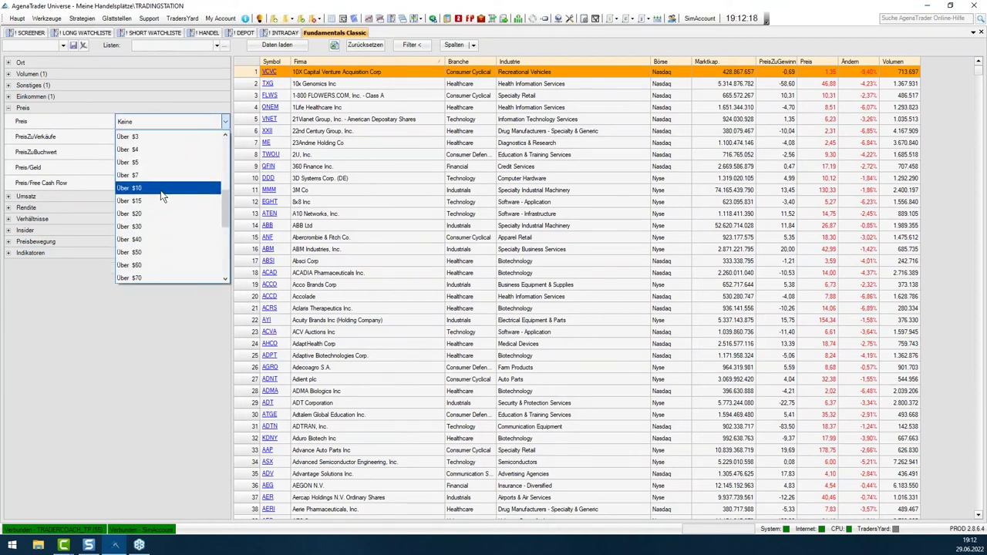
pyautogui.click(161, 189)
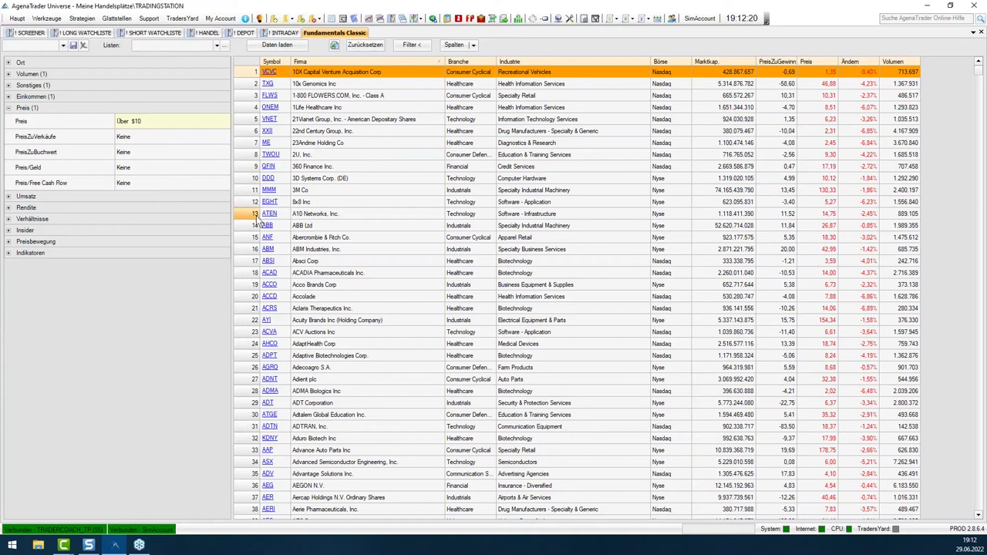
pyautogui.click(286, 45)
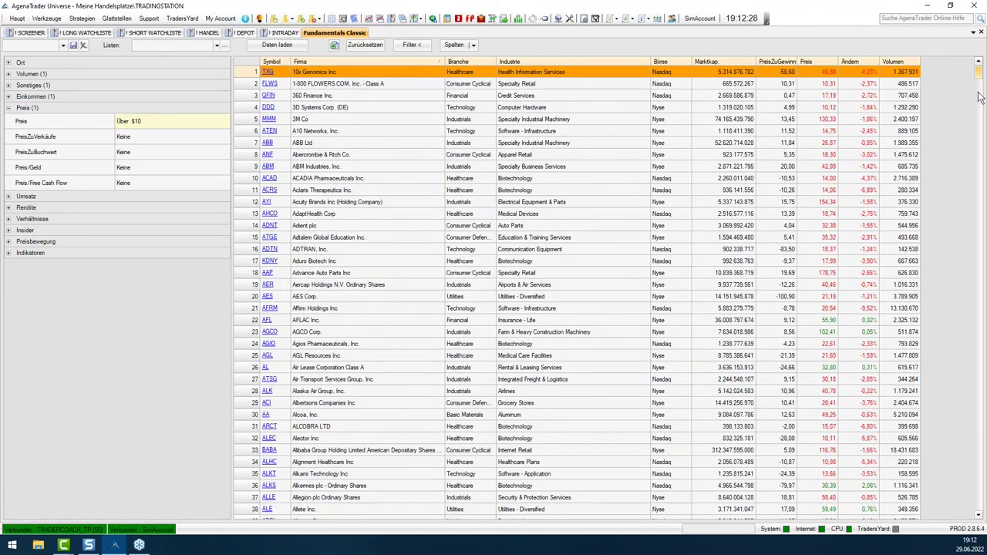
# - Look through the price-filtered stock list to its end, return to the start, and collapse the Preis group
pyautogui.moveTo(979, 92); pyautogui.dragTo(977, 274)
pyautogui.scroll(-20, 963, 370)
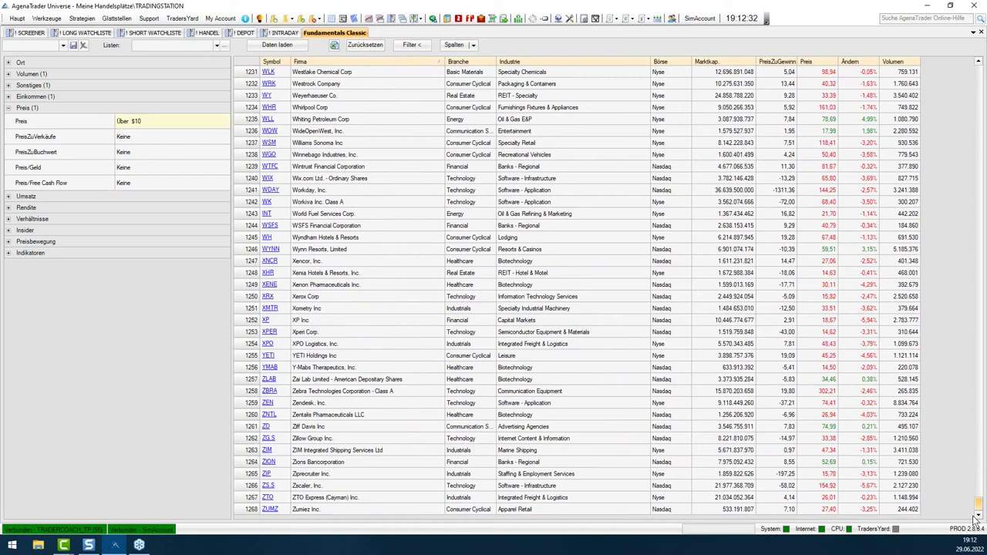
pyautogui.scroll(20, 948, 260)
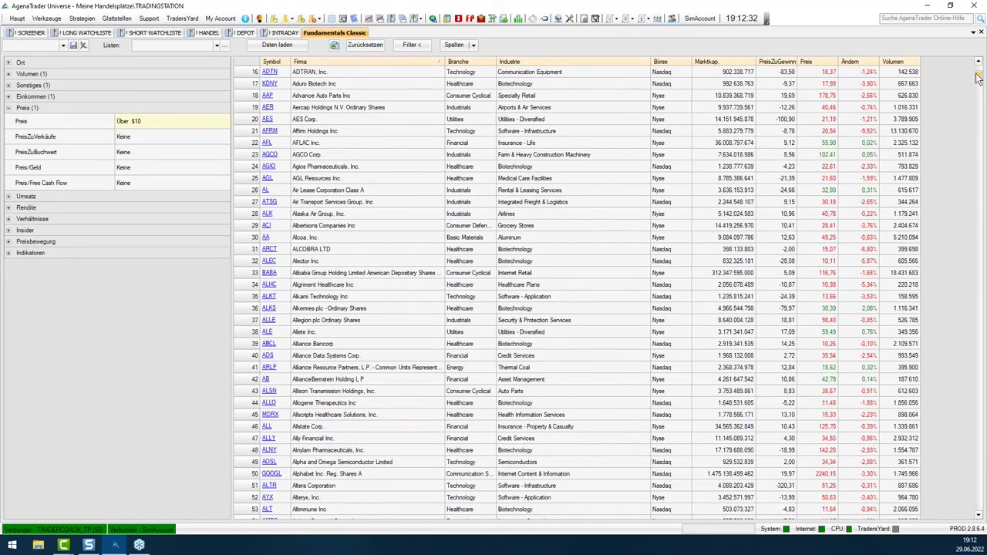
pyautogui.scroll(5, 978, 77)
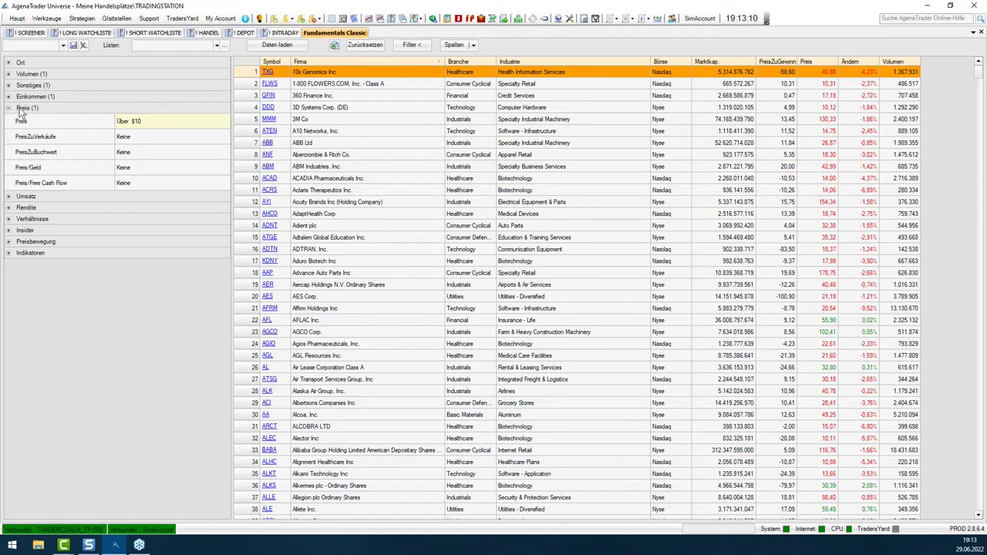
pyautogui.click(9, 109)
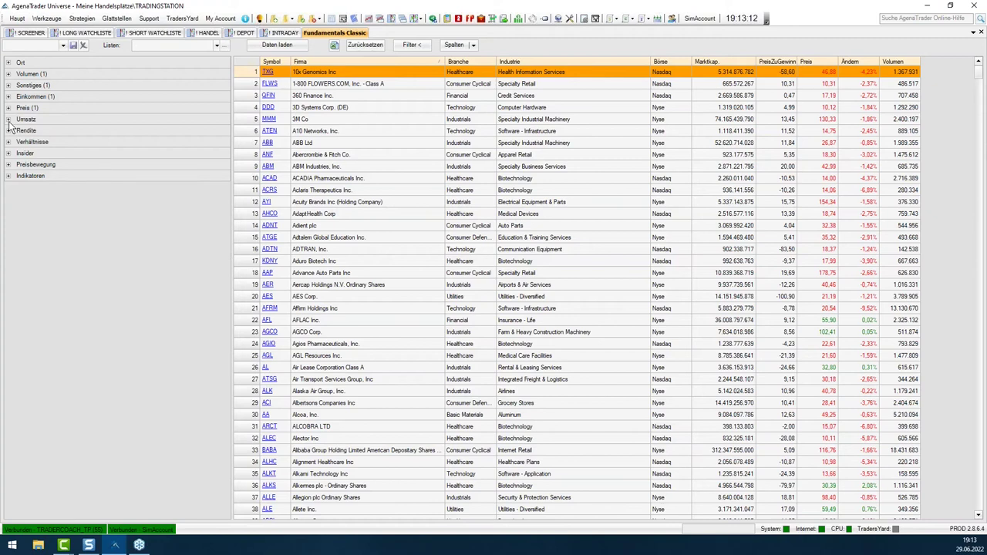
# - Examine the filter criteria offered in the Umsatz, Rendite and Verhältnisse groups, collapsing each group after viewing it
pyautogui.click(8, 120)
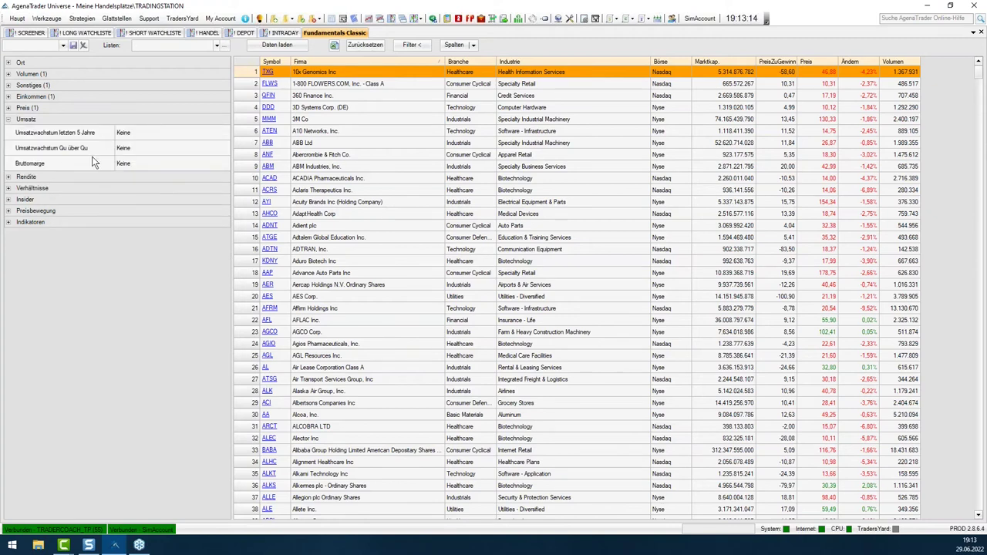
pyautogui.click(9, 121)
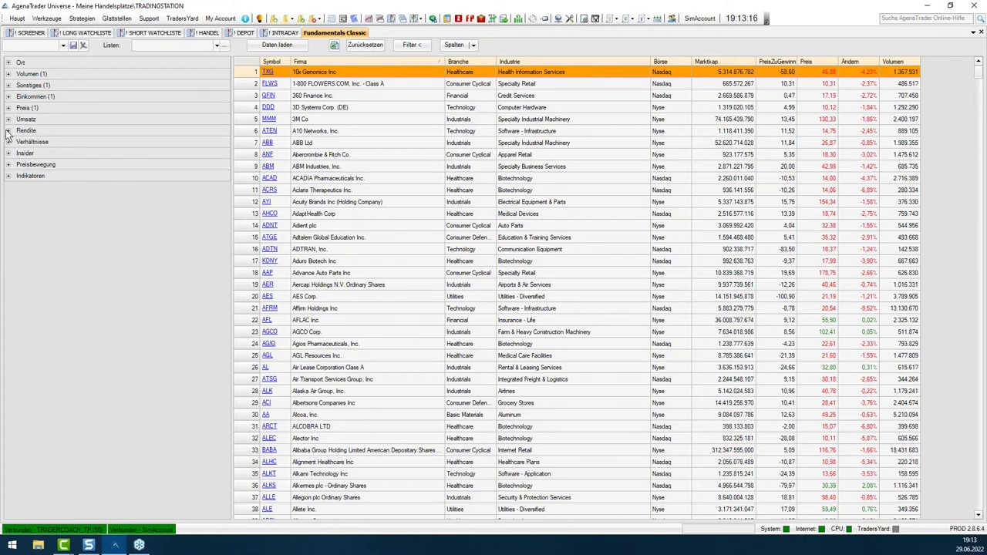
pyautogui.click(8, 131)
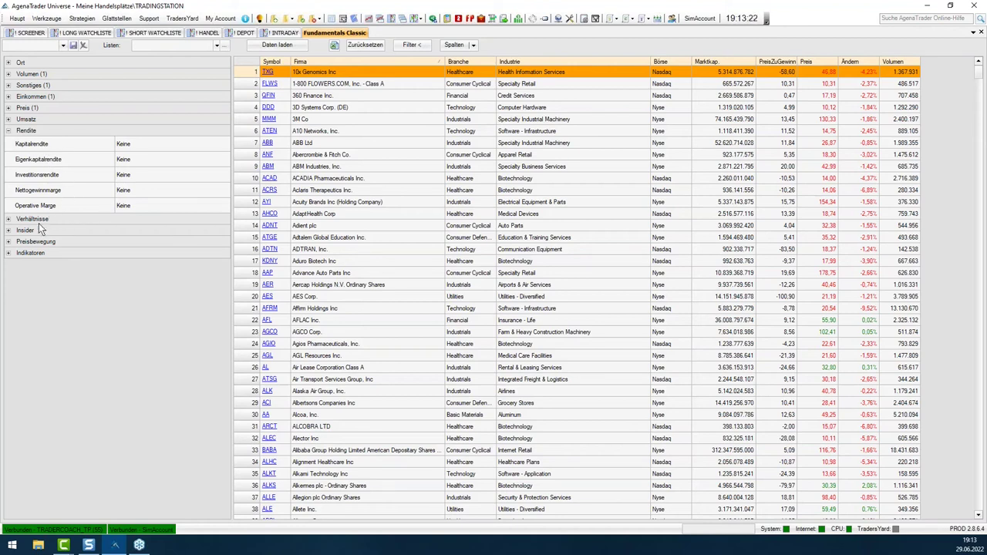
pyautogui.click(8, 132)
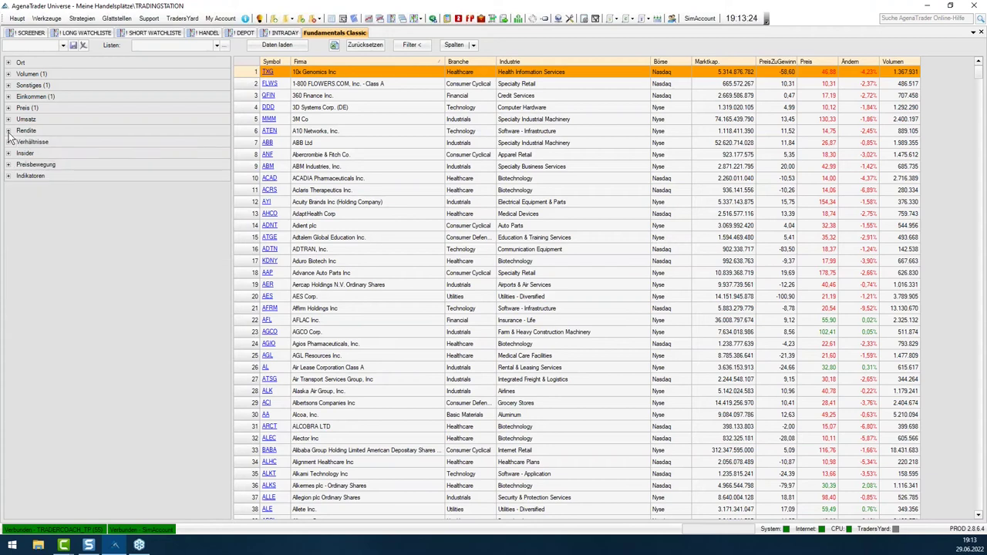
pyautogui.click(10, 143)
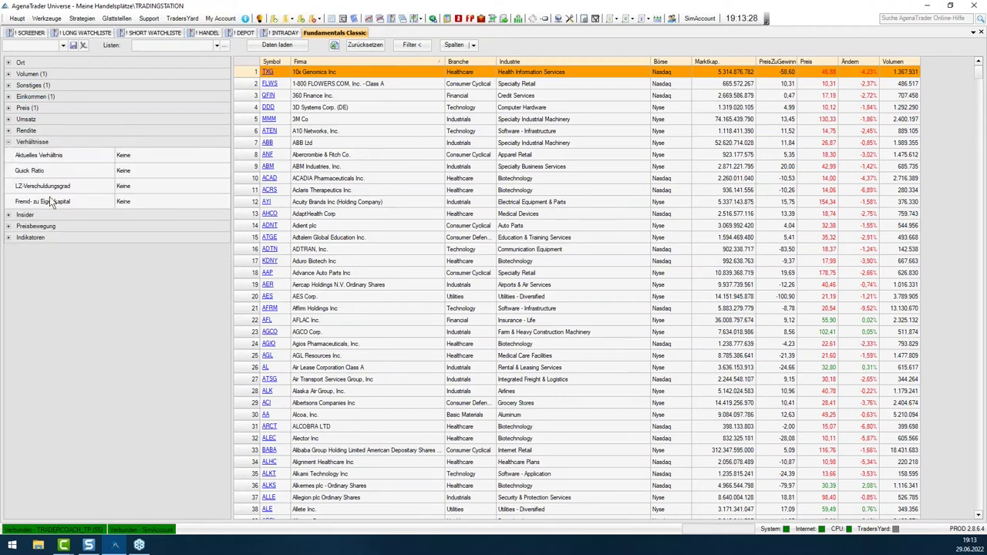
pyautogui.click(9, 142)
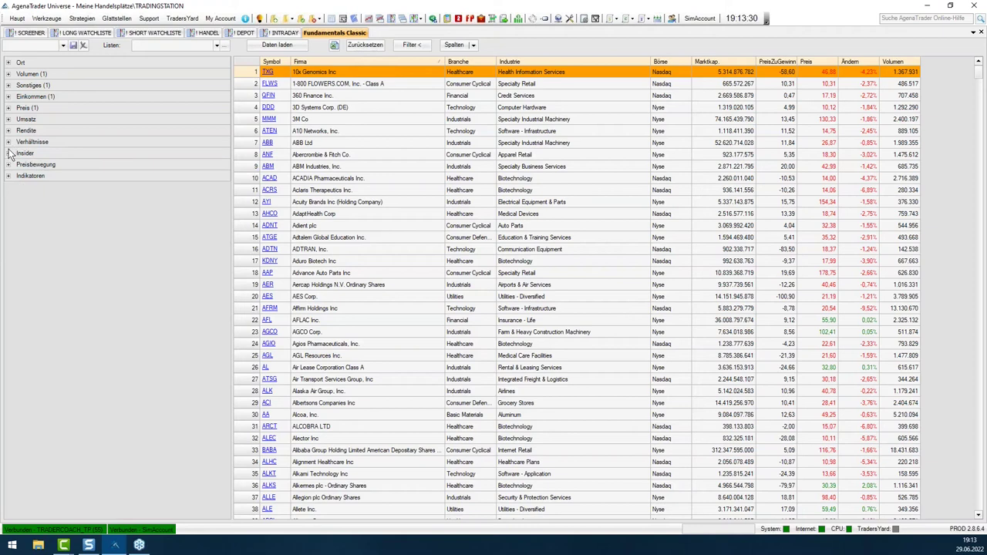
# - Examine the Insider group's criteria and the Insider Eigentum choices, keep Keine, and collapse the group
pyautogui.click(9, 154)
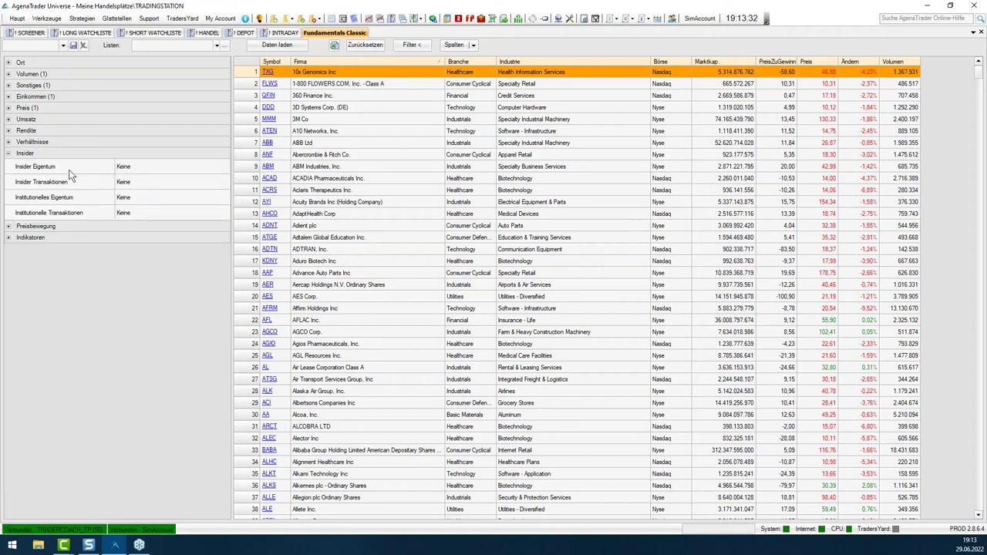
pyautogui.click(130, 169)
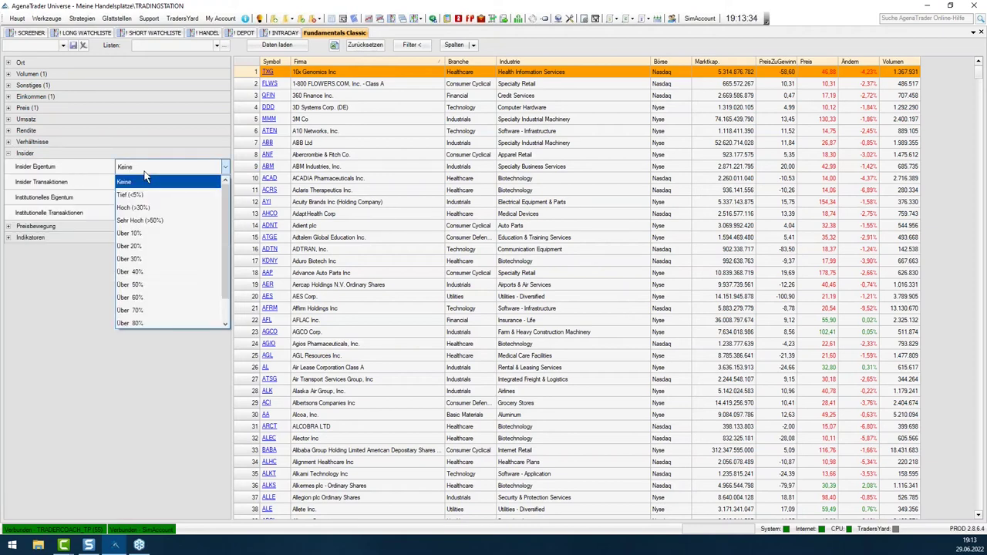
pyautogui.click(125, 182)
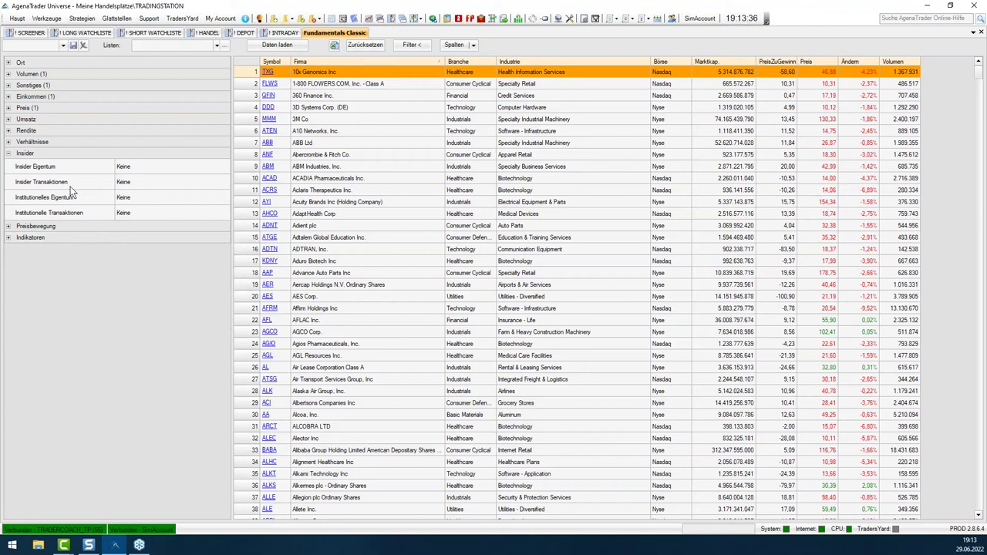
pyautogui.click(8, 153)
# - Examine the Gap and Performance choices in the Preisbewegung group, leave both at Keine, and collapse the group
pyautogui.click(7, 165)
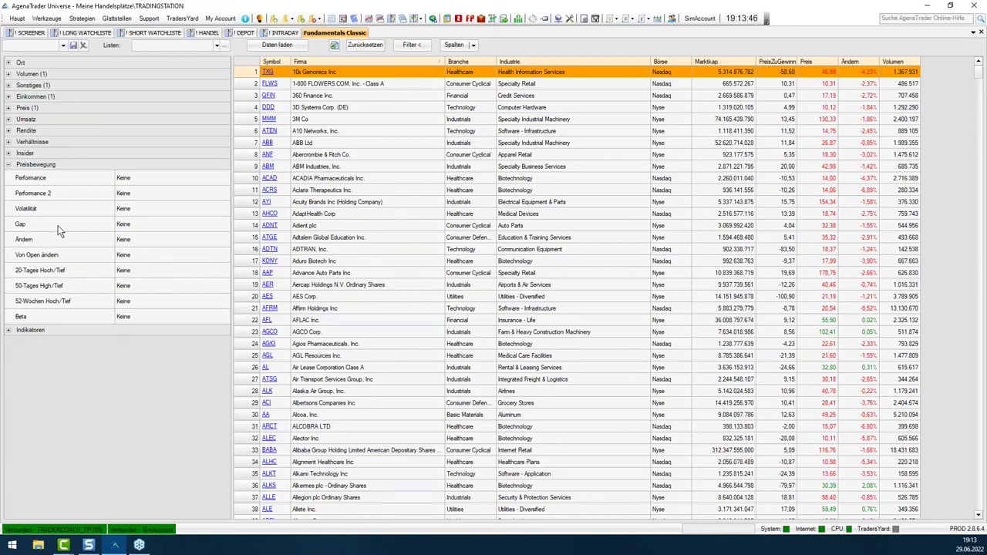
pyautogui.click(125, 225)
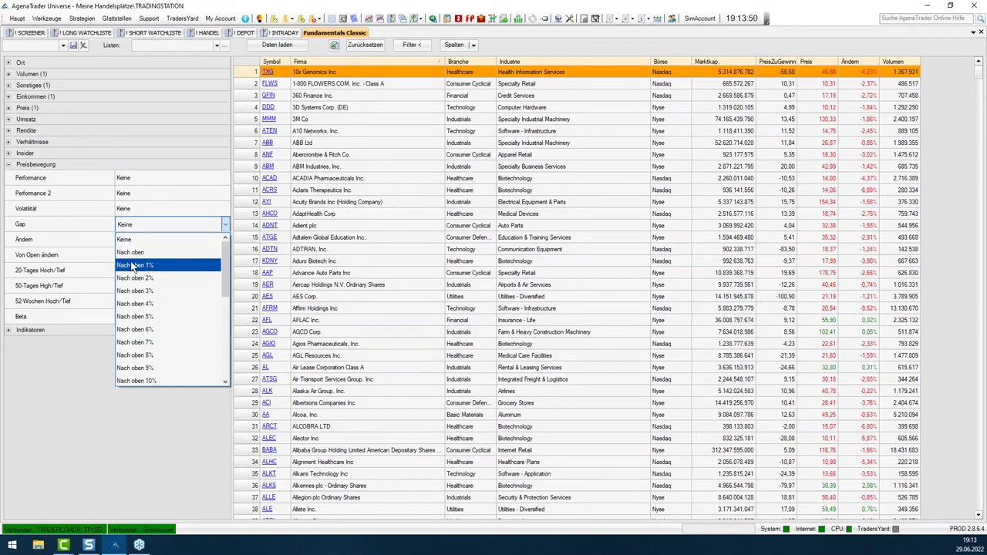
pyautogui.click(136, 176)
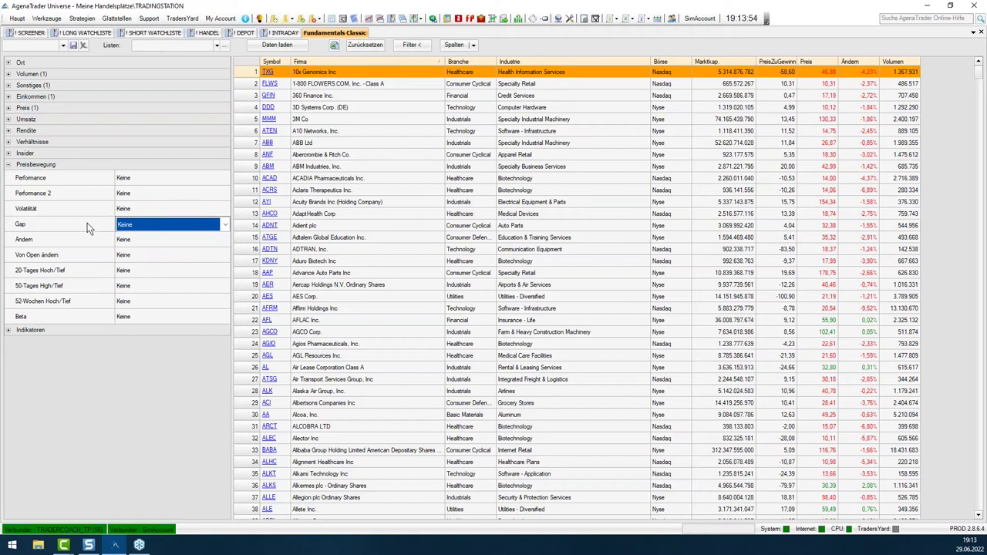
pyautogui.click(160, 182)
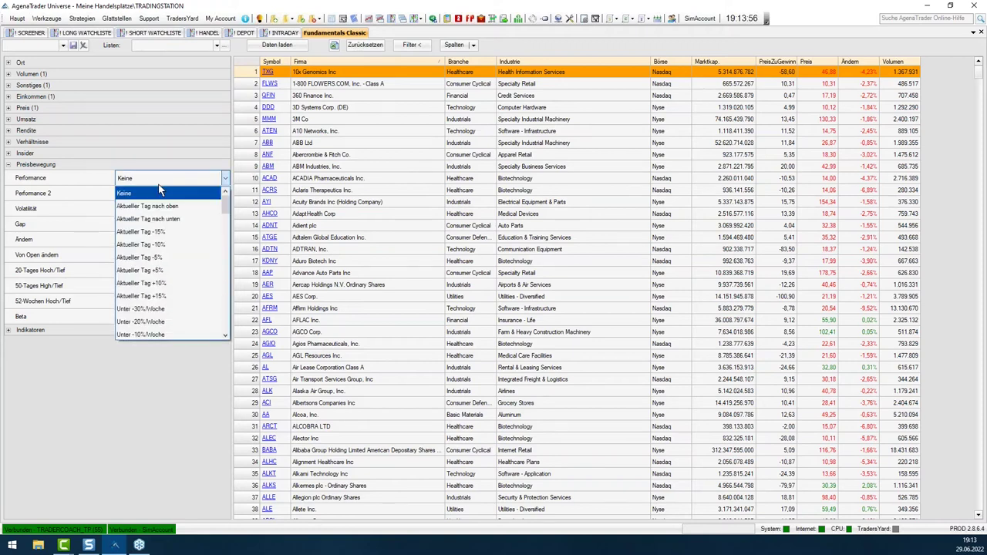
pyautogui.click(152, 178)
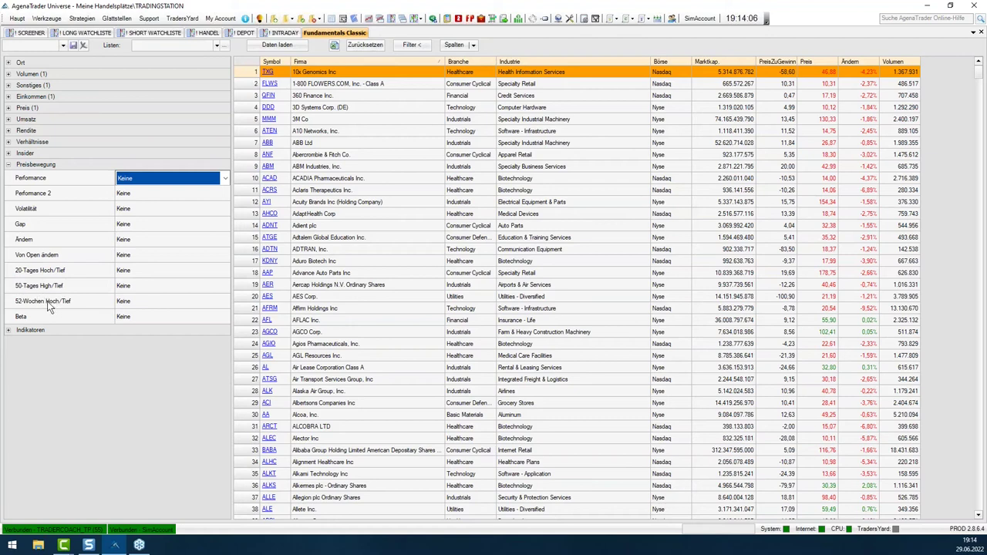
pyautogui.click(8, 165)
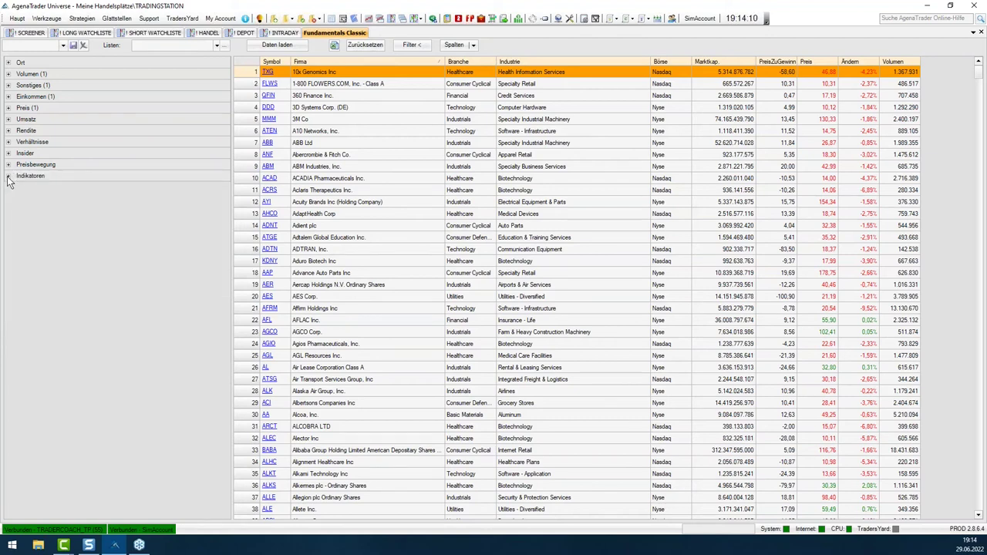
# - Examine the candlestick patterns offered for the Kerze filter in the Indikatoren group without choosing one
pyautogui.click(8, 177)
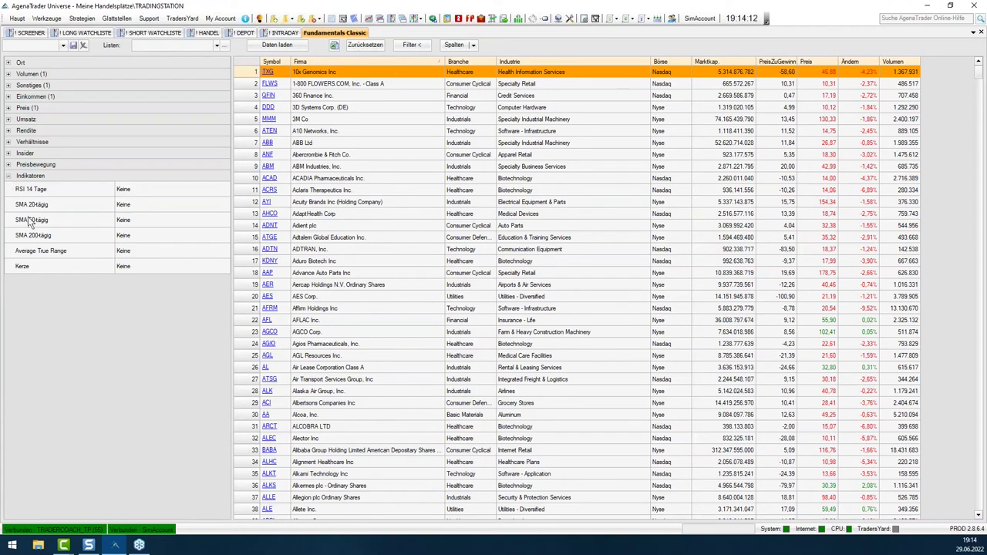
pyautogui.click(164, 267)
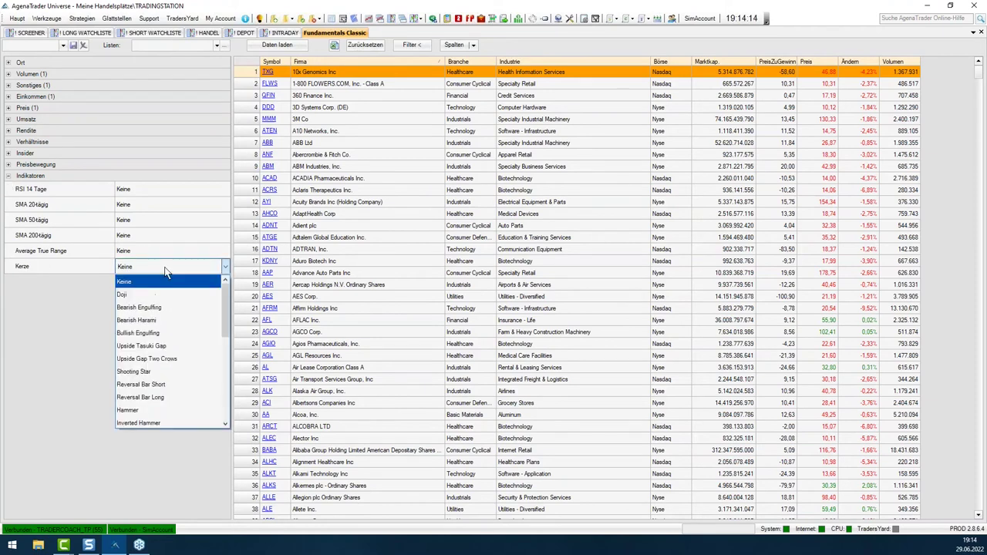
pyautogui.scroll(-1, 189, 378)
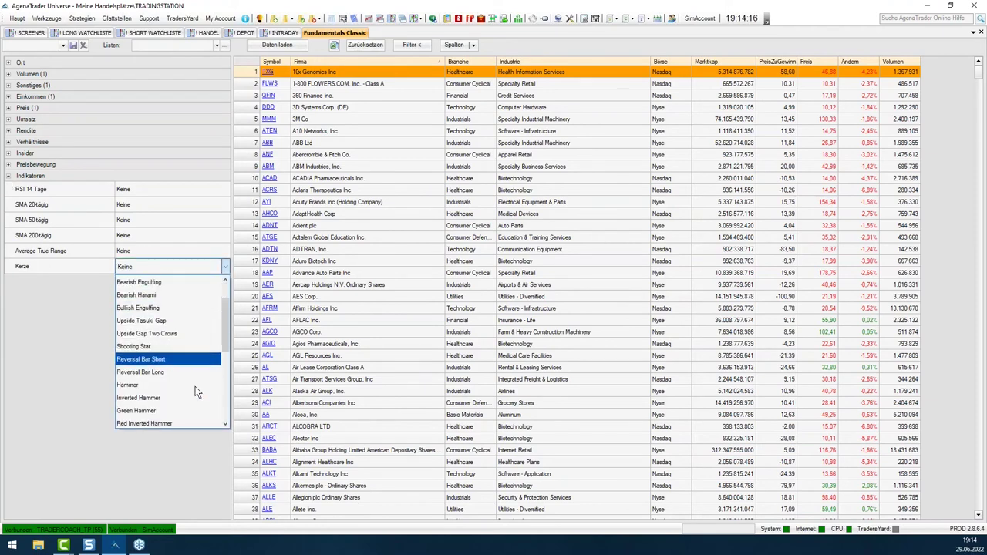
pyautogui.scroll(-1, 164, 378)
pyautogui.scroll(-4, 165, 371)
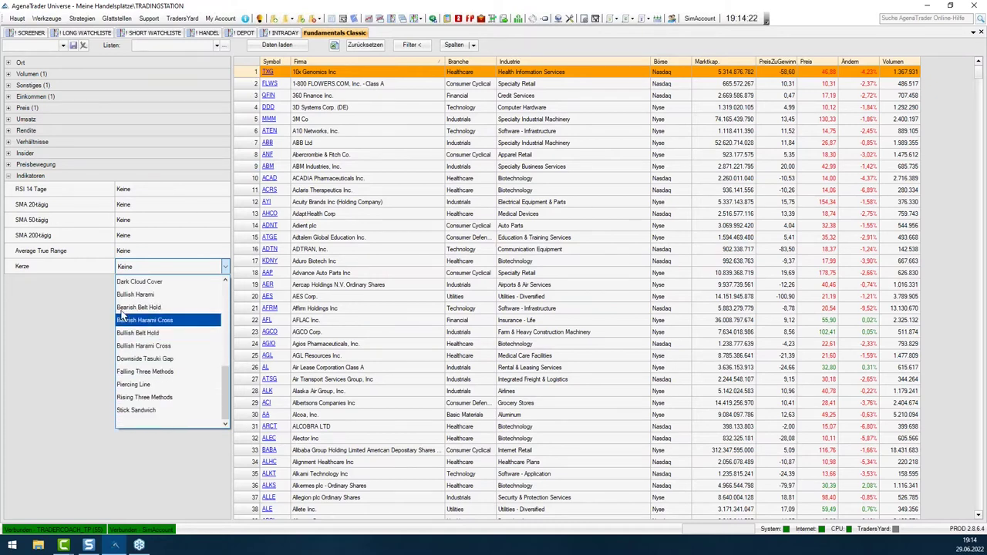
pyautogui.click(41, 269)
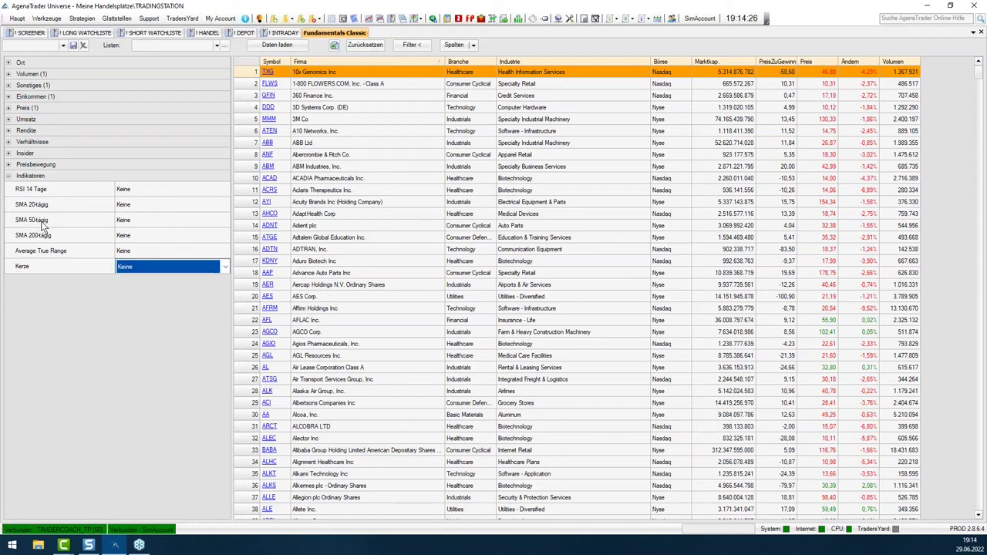
# - Examine the SMA 20-tägig filter choices through to the end, keep Keine, and collapse the Indikatoren group
pyautogui.click(163, 206)
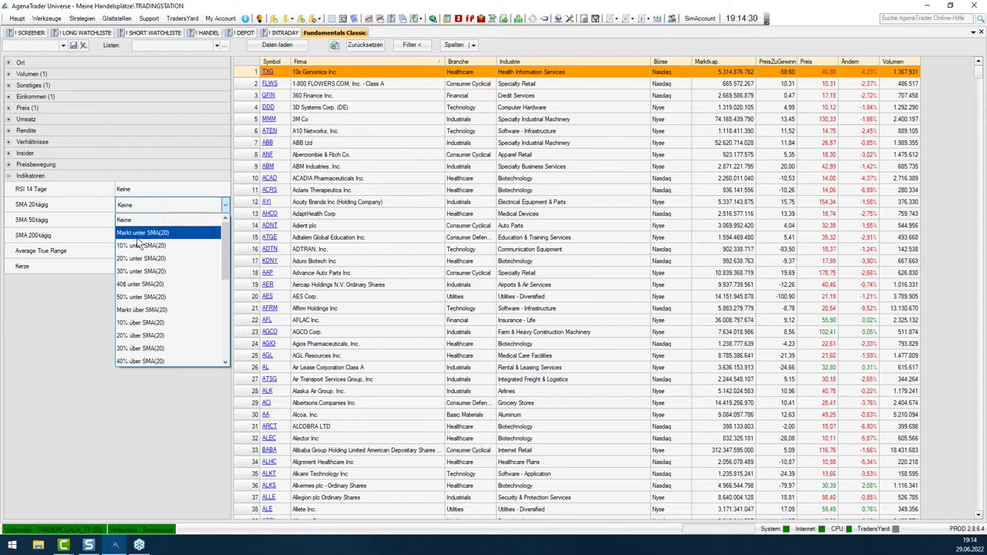
pyautogui.scroll(-2, 155, 272)
pyautogui.scroll(-4, 153, 272)
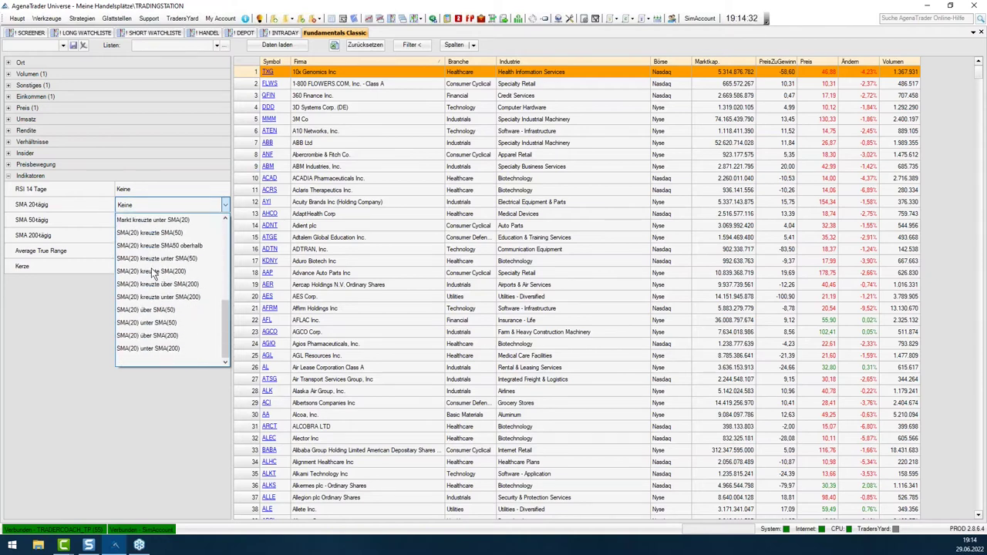
pyautogui.click(154, 192)
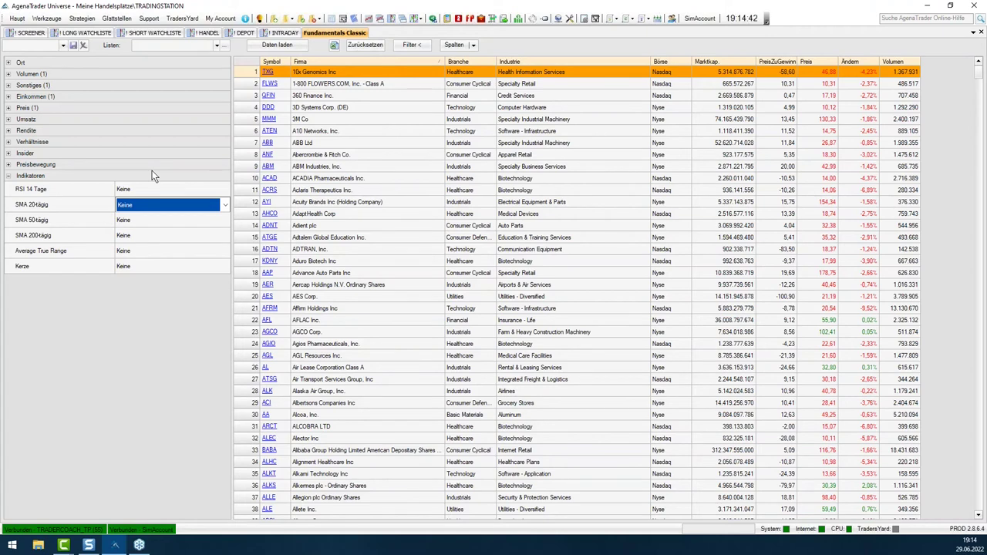
pyautogui.click(9, 177)
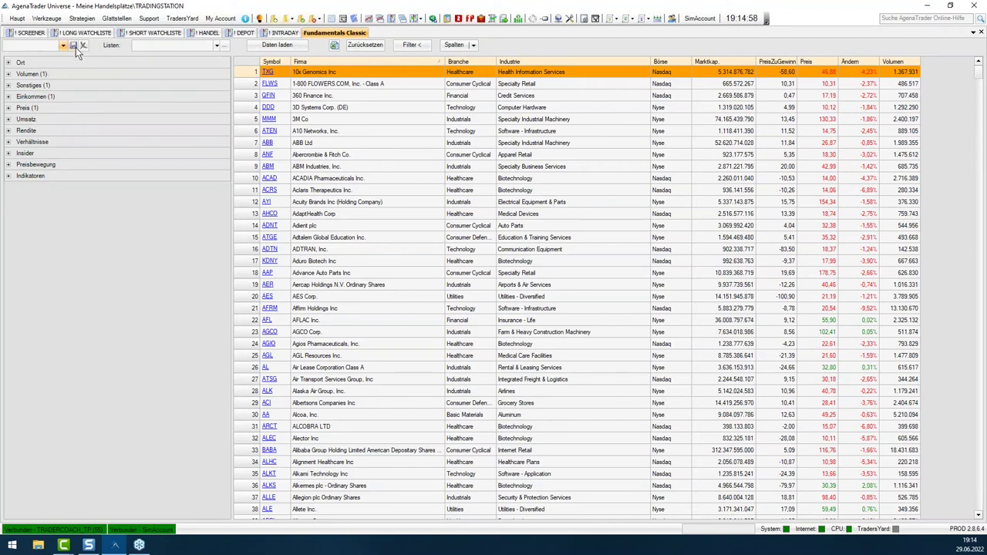
# - Save the current filter combination as a preset named Test and open the list of saved presets
pyautogui.write('Test')
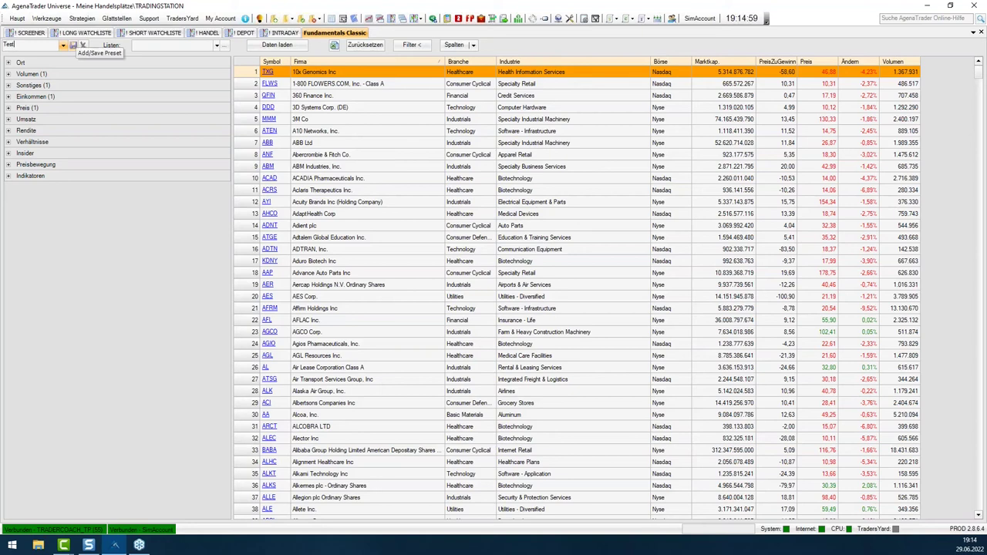
pyautogui.click(75, 46)
pyautogui.click(64, 44)
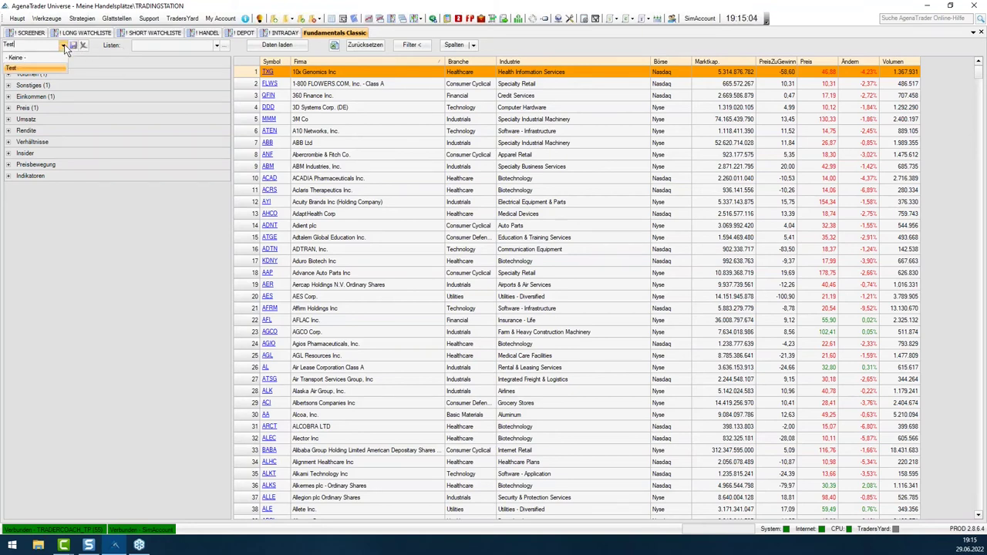
# - Apply the saved preset Test and copy the screened stocks into the existing instrument list _NewList
pyautogui.click(26, 67)
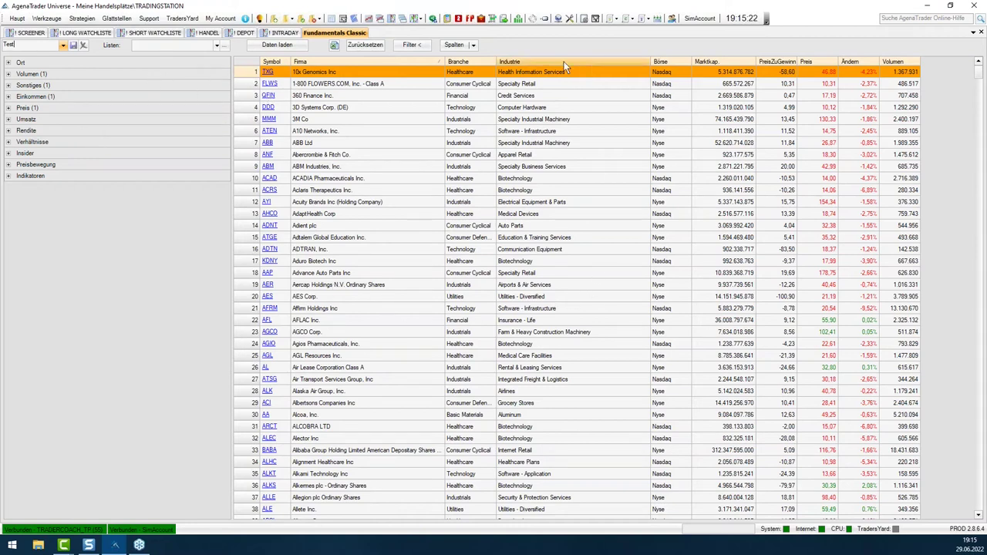
pyautogui.click(327, 88)
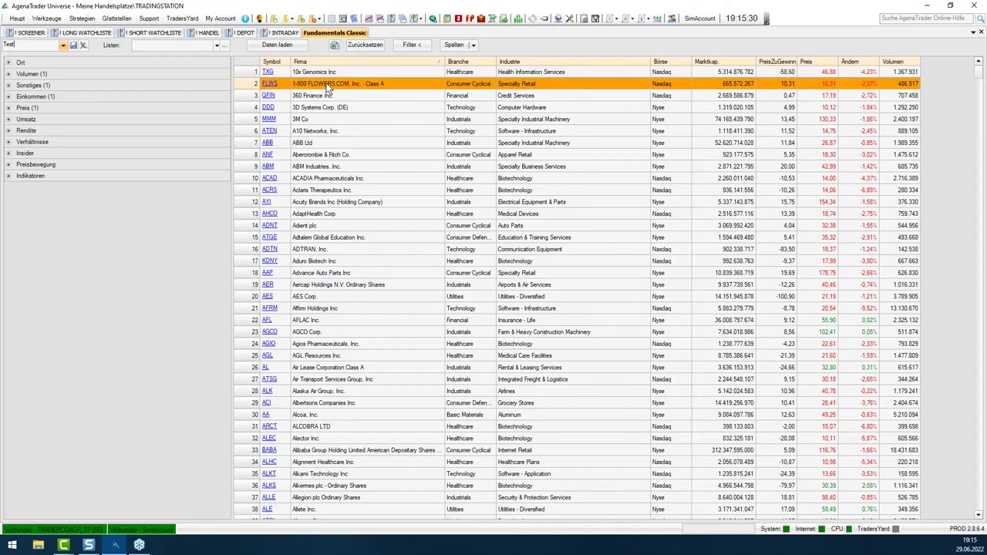
pyautogui.rightClick(327, 88)
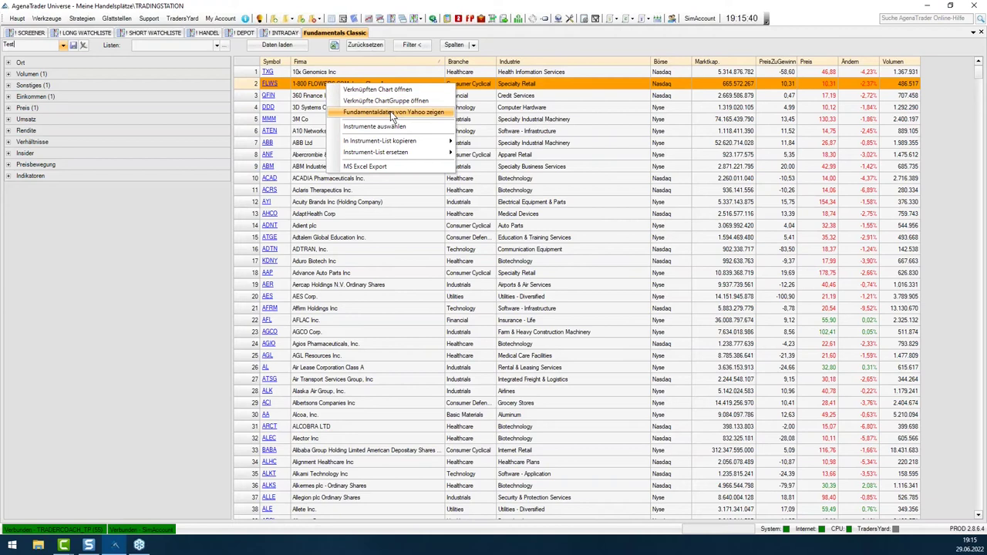
pyautogui.moveTo(412, 138)
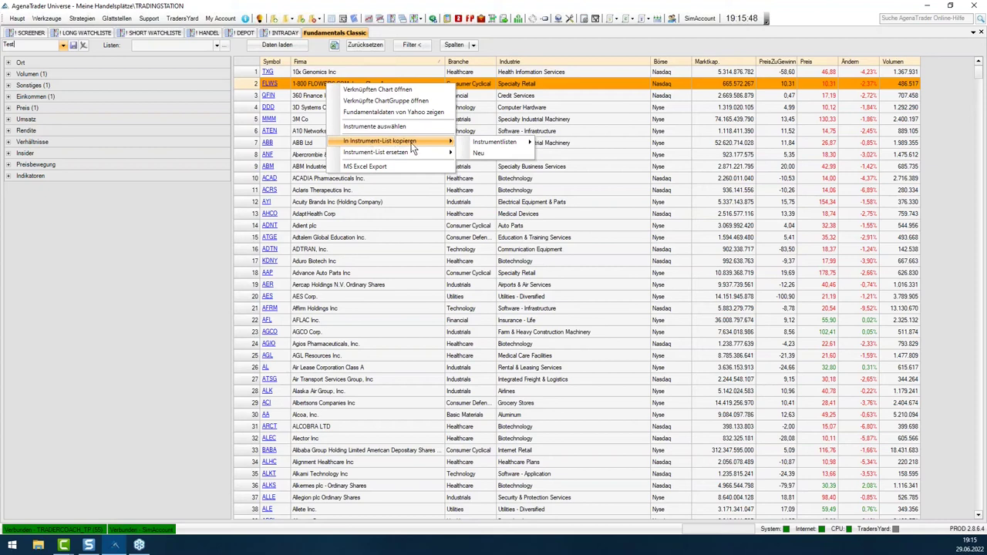
pyautogui.moveTo(369, 154)
pyautogui.moveTo(482, 146)
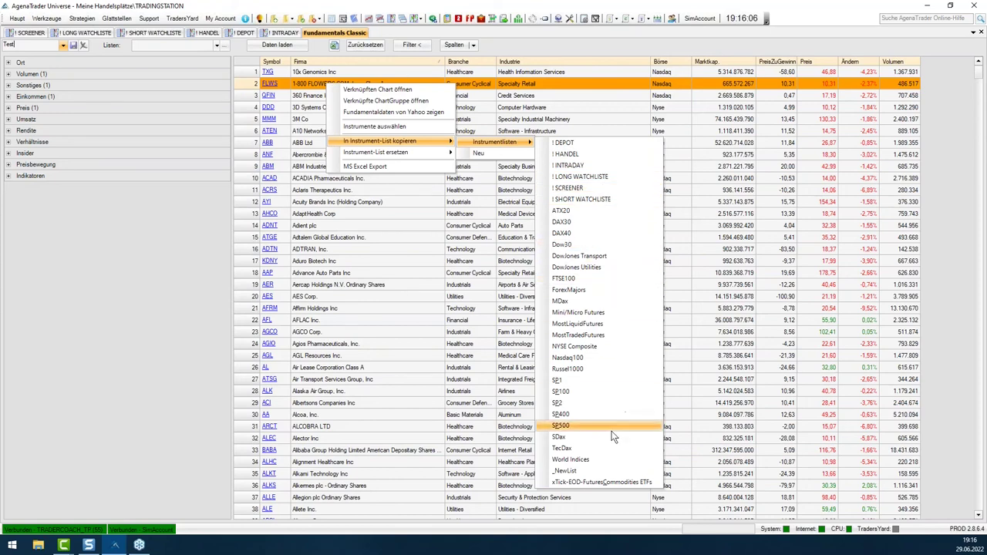
pyautogui.click(567, 472)
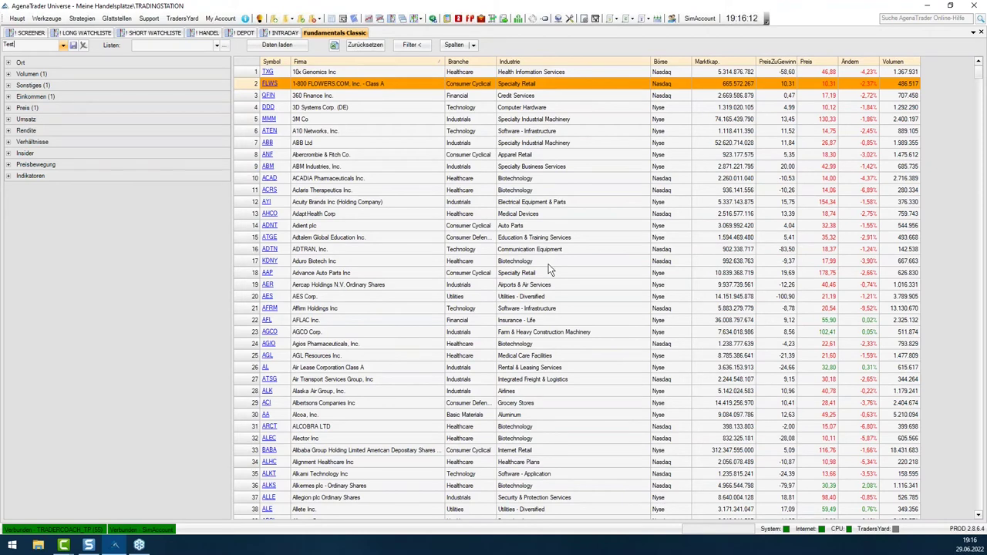
pyautogui.rightClick(289, 86)
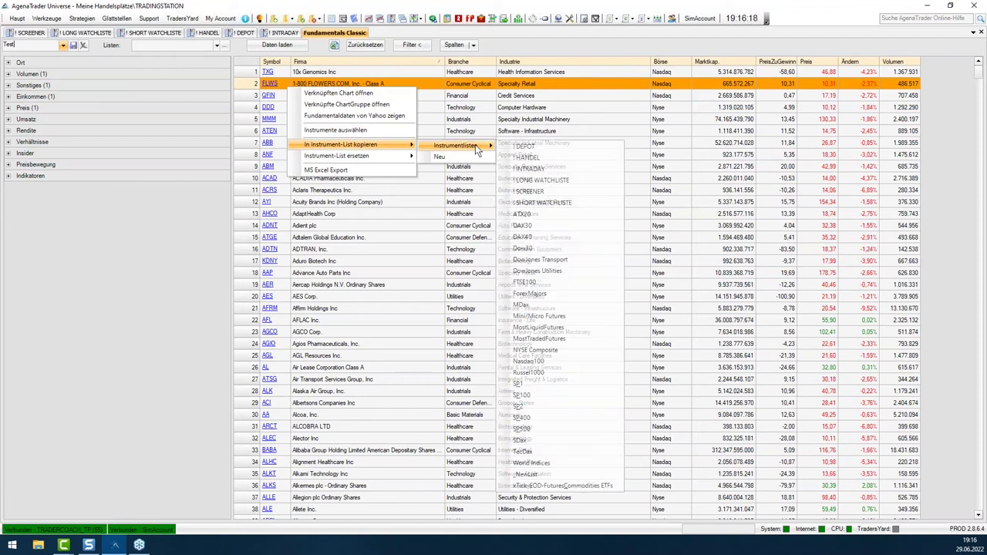
pyautogui.click(524, 475)
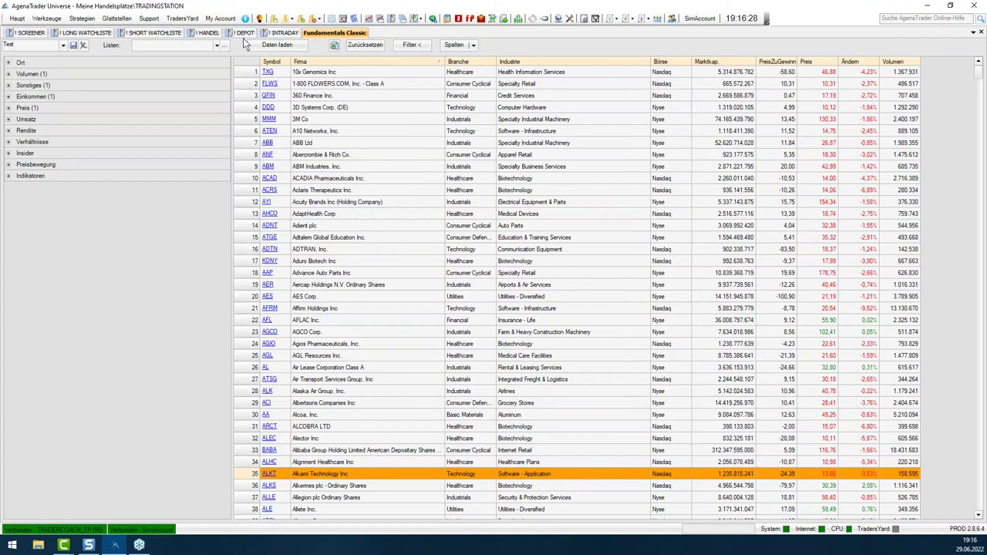
# - Open the Instrument-Escort's instrument lists and load the list _NewList
pyautogui.click(47, 18)
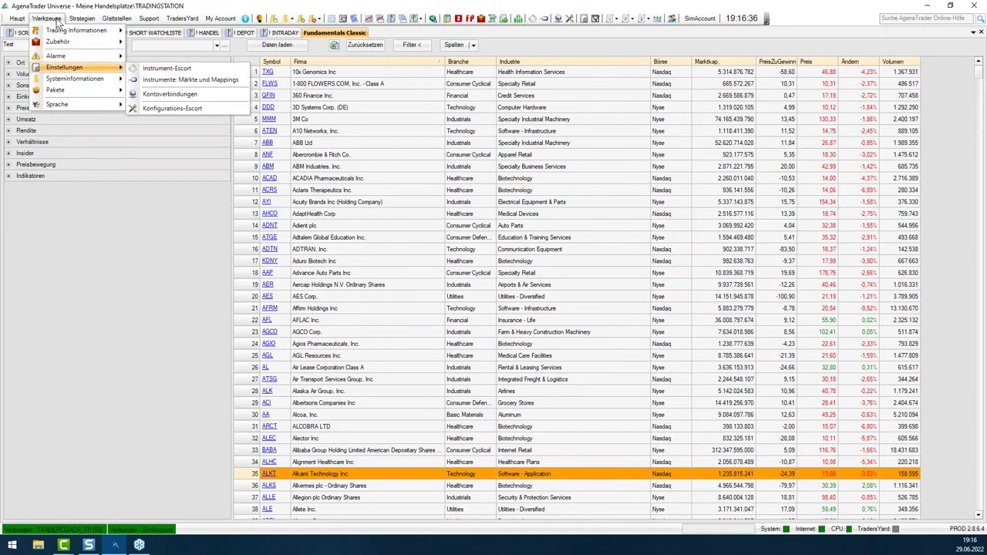
pyautogui.moveTo(93, 56)
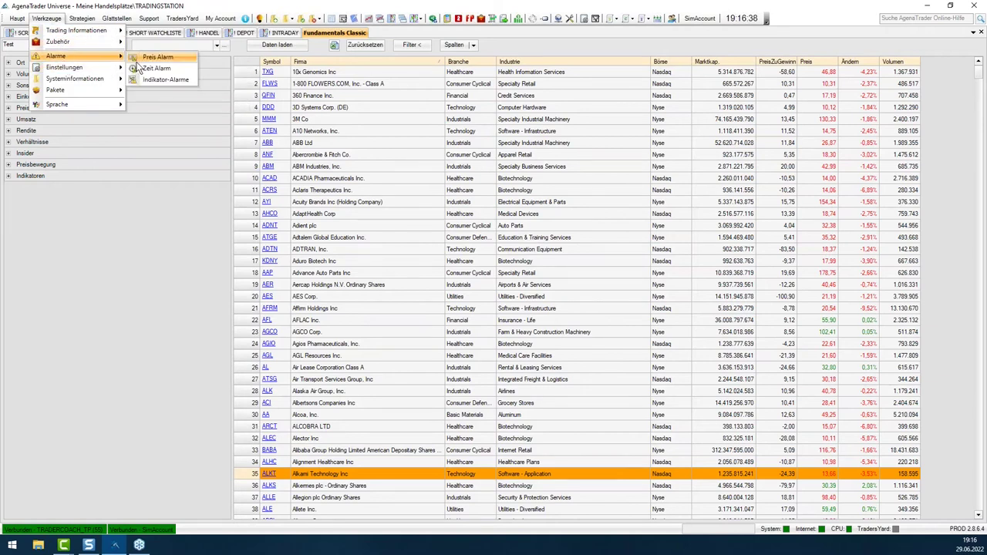
pyautogui.click(167, 71)
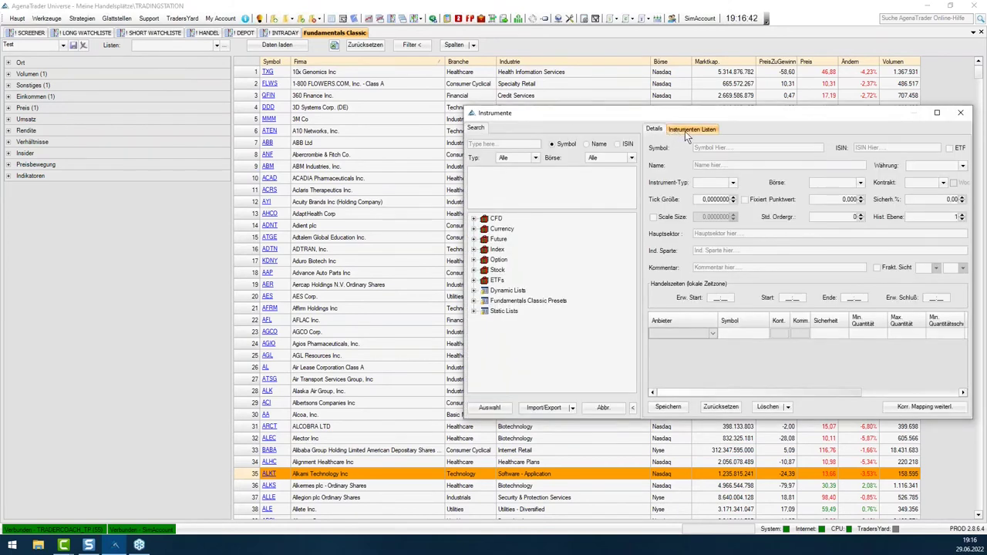
pyautogui.click(690, 130)
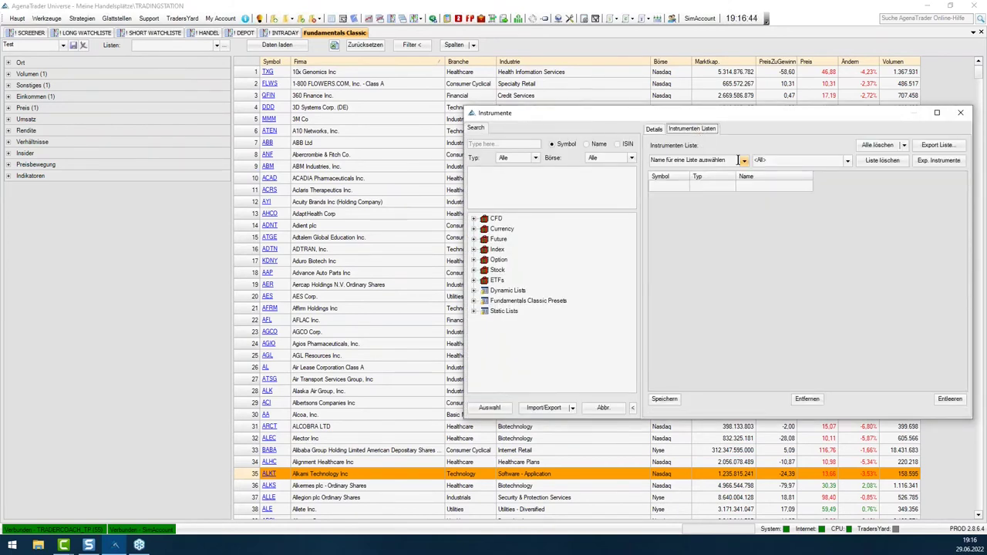
pyautogui.click(746, 160)
pyautogui.moveTo(770, 187); pyautogui.dragTo(766, 246)
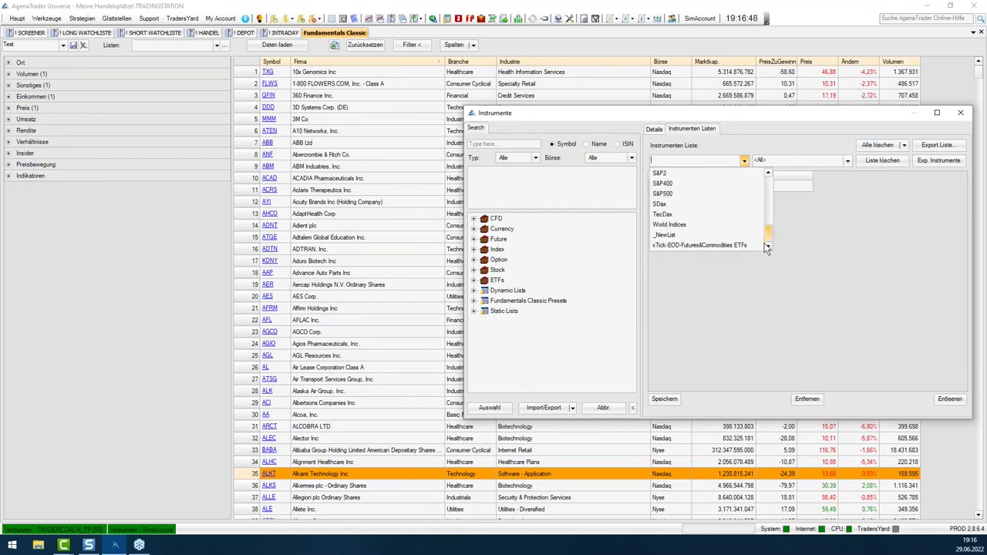
pyautogui.click(670, 238)
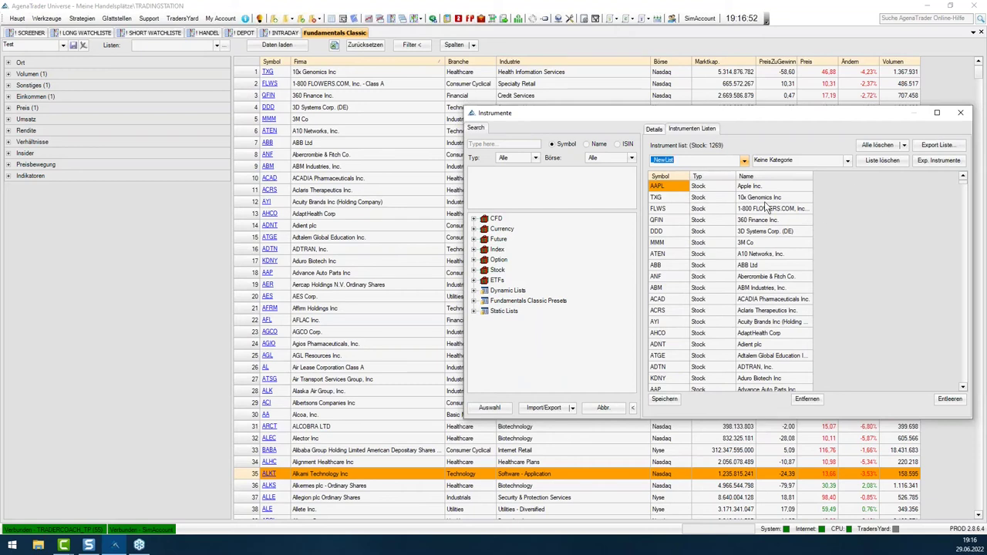
# - Name the loaded instrument list US Auswahl, assign it the category Aktien Fund Screener, and save it
pyautogui.moveTo(727, 116); pyautogui.dragTo(667, 141)
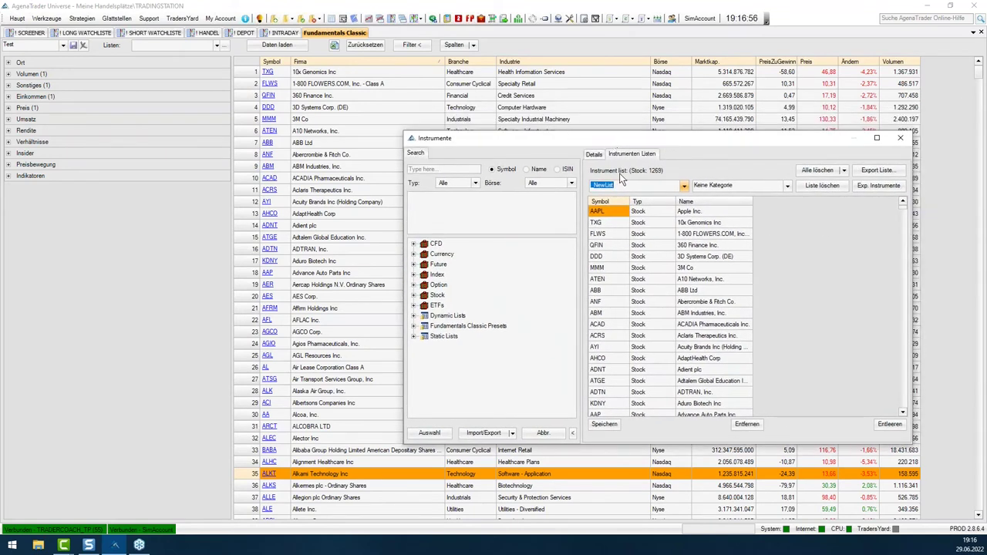
pyautogui.moveTo(902, 208); pyautogui.dragTo(879, 185)
pyautogui.press('BackSpace')
pyautogui.write('US Auswahl')
pyautogui.press('Return')
pyautogui.press('Tab')
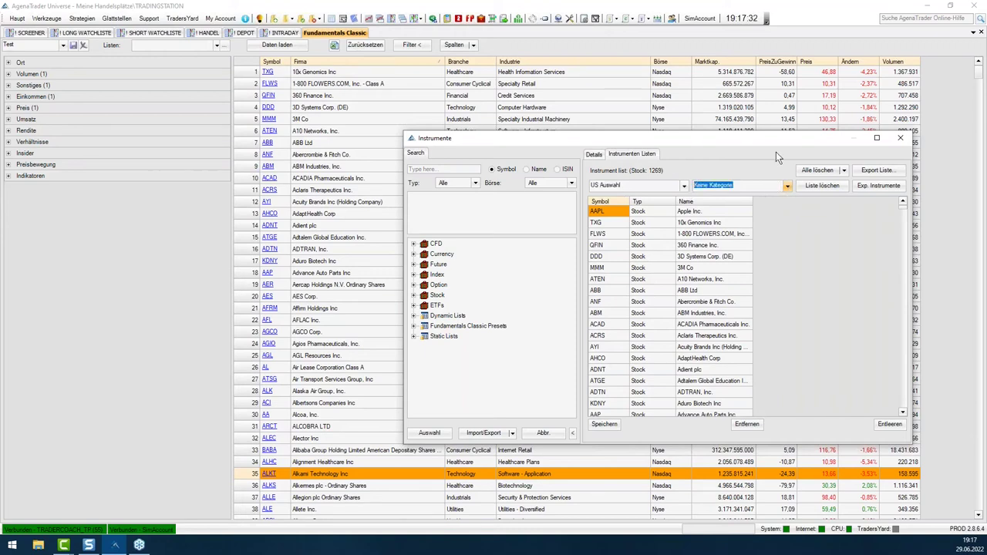
pyautogui.write('Aktien Fund Screener')
pyautogui.click(600, 424)
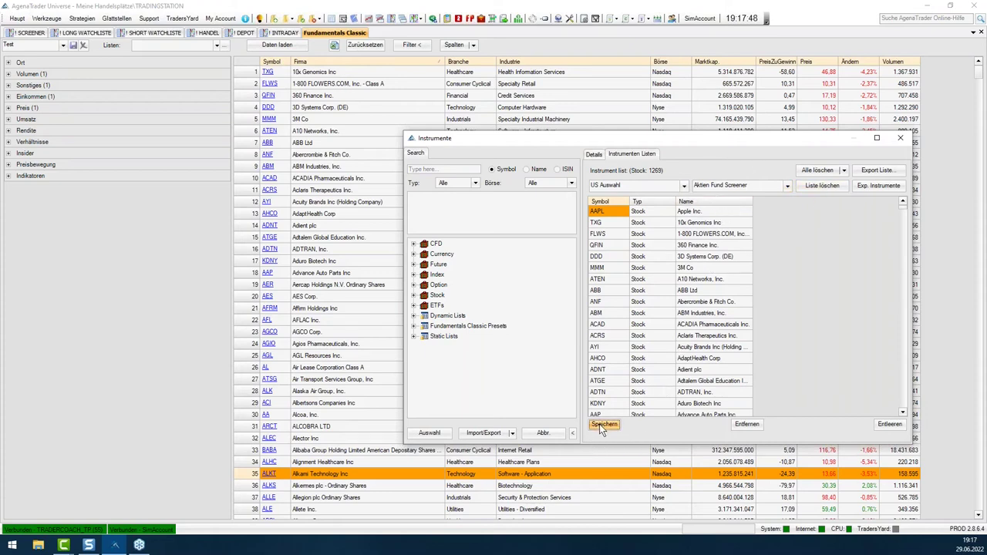
# - Check the US Auswahl entry among the instrument list names and close the Instrumente window
pyautogui.click(624, 185)
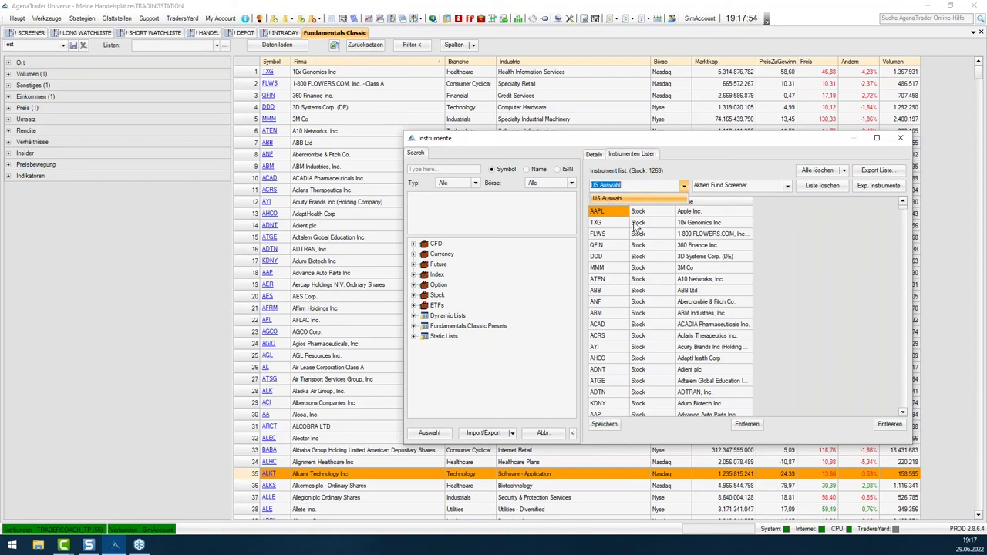
pyautogui.click(900, 139)
pyautogui.click(899, 139)
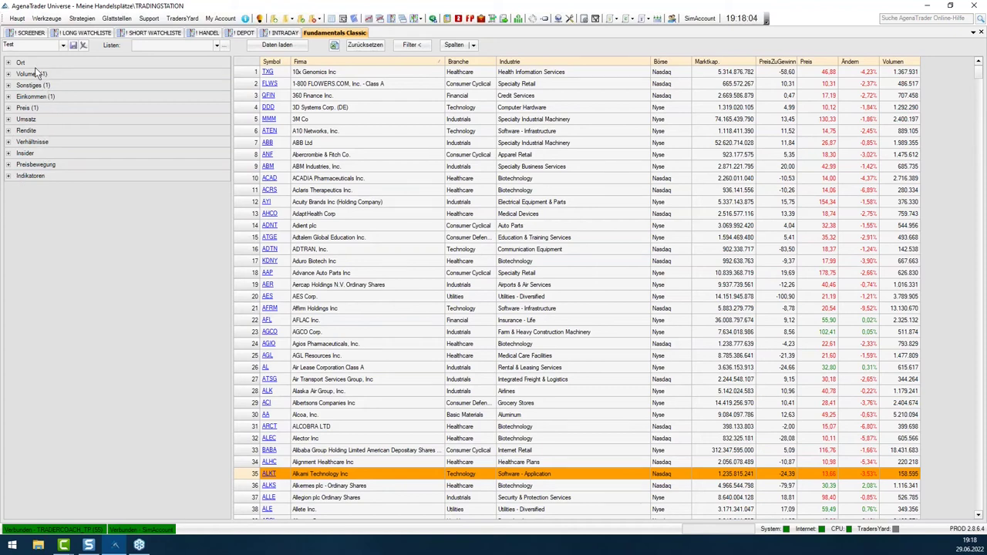
# - Restrict the screener to the Dow30 list and load the data with the Test filters
pyautogui.click(131, 48)
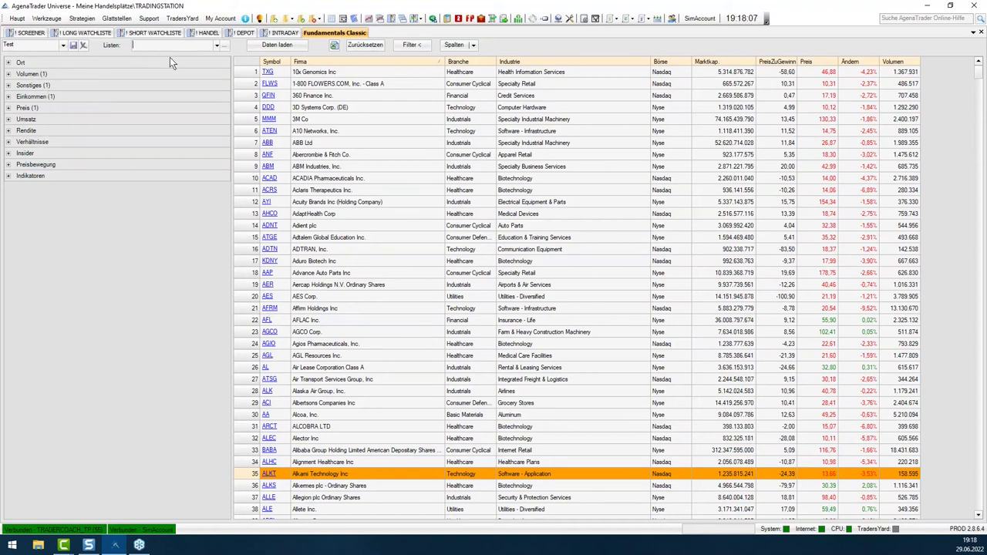
pyautogui.click(216, 45)
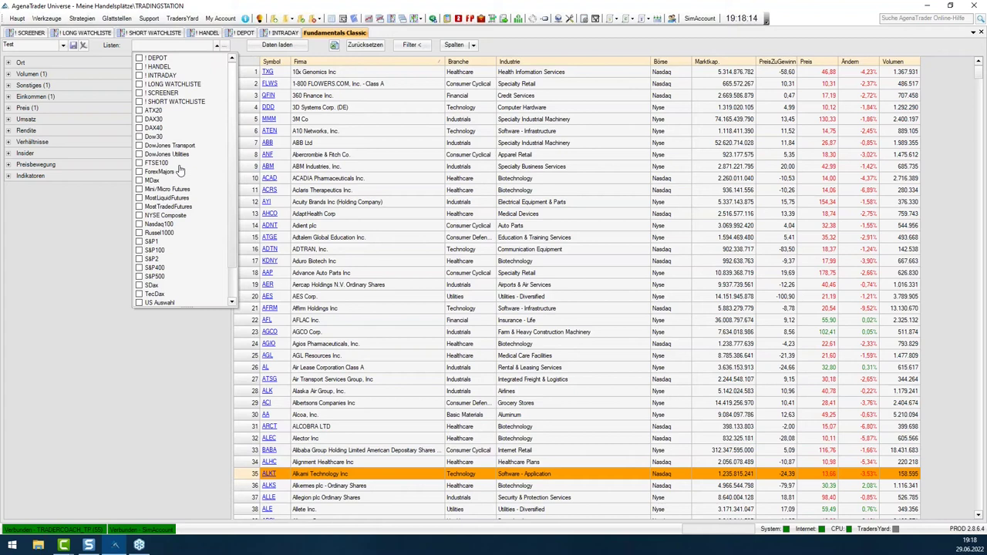
pyautogui.scroll(-2, 182, 168)
pyautogui.scroll(2, 182, 169)
pyautogui.scroll(-2, 183, 169)
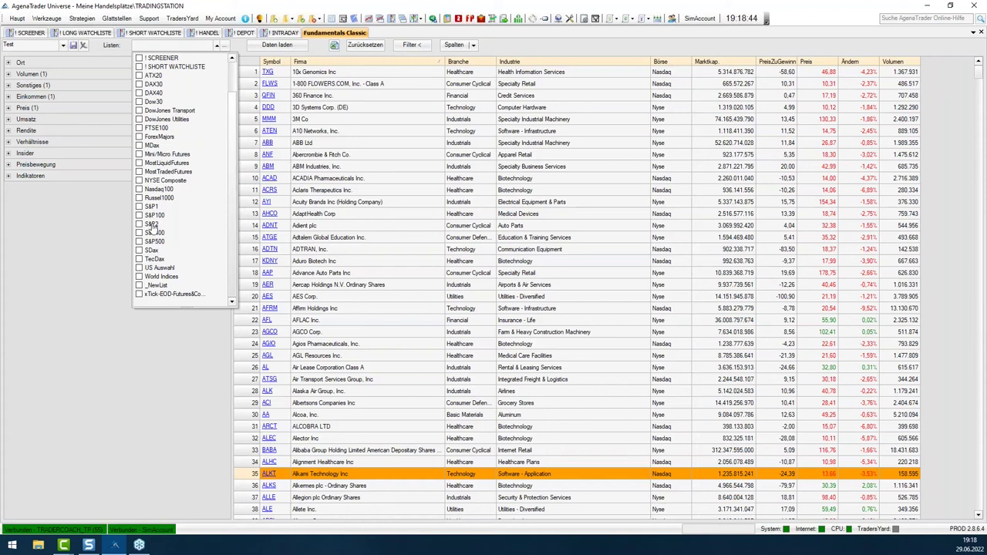
pyautogui.click(139, 102)
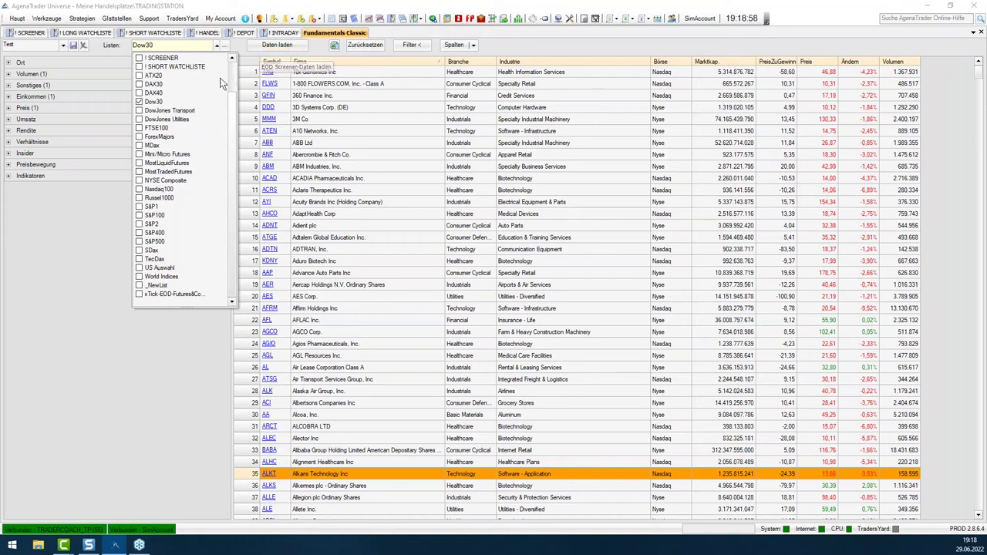
pyautogui.click(277, 47)
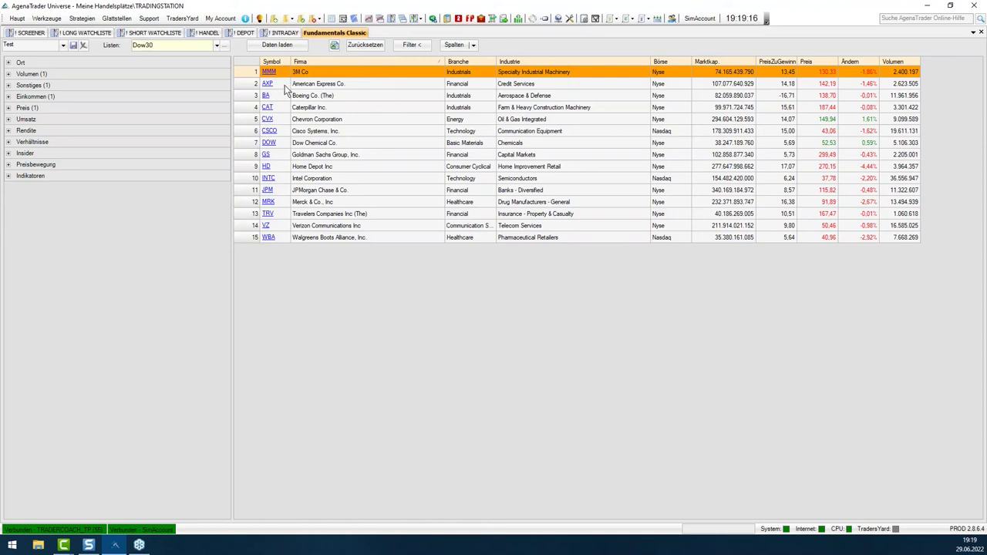
# - Restrict the screener to the Russel1000 list only, reload the data, and look through the results to the end
pyautogui.click(216, 46)
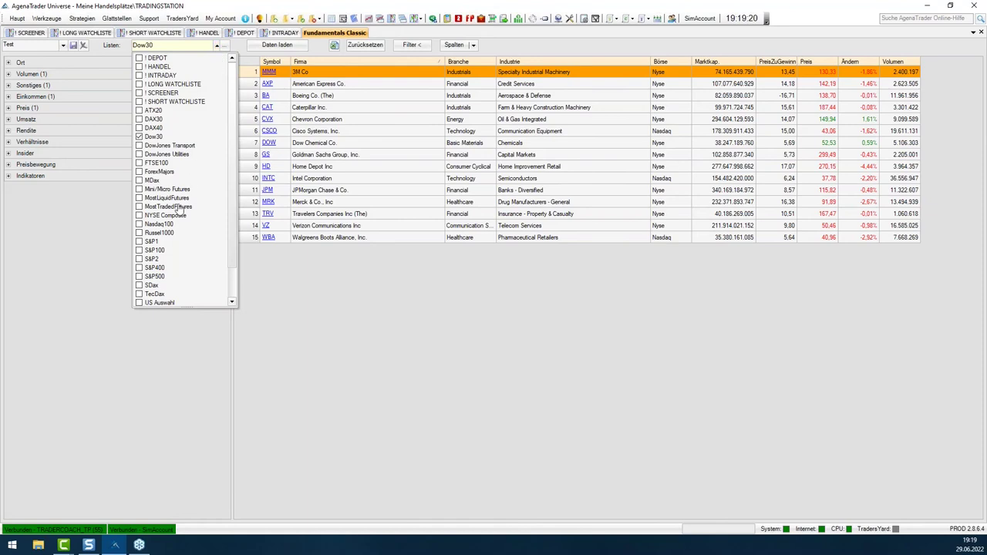
pyautogui.click(140, 233)
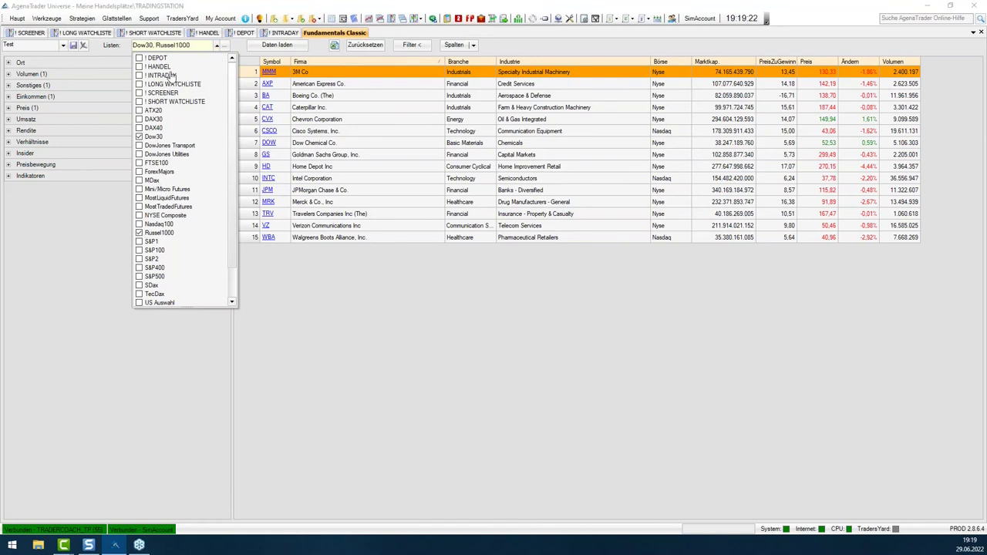
pyautogui.click(140, 138)
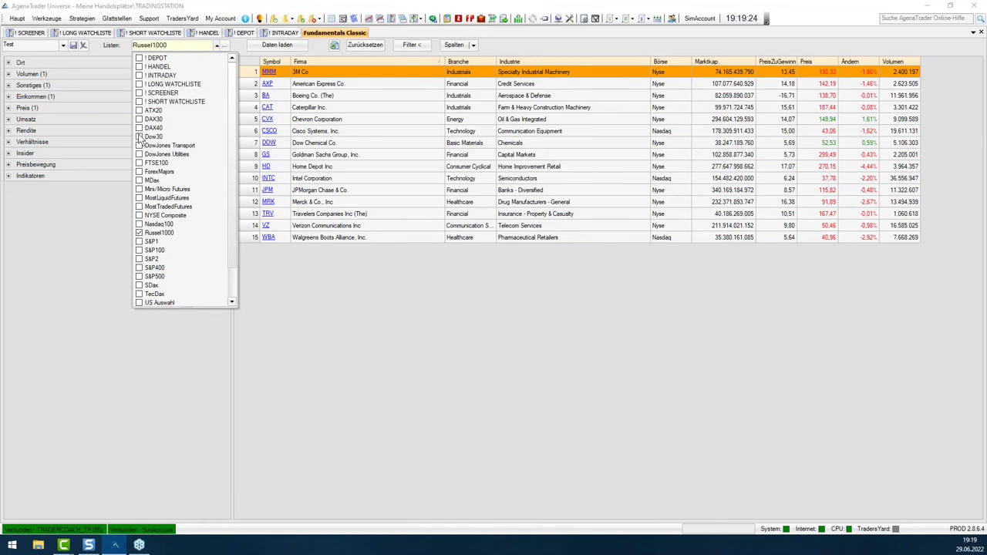
pyautogui.click(274, 49)
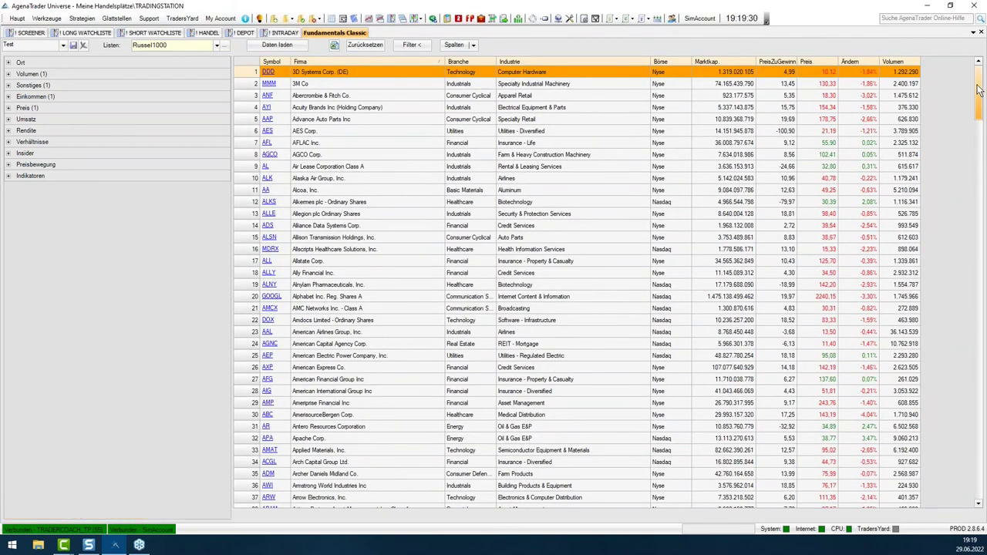
pyautogui.moveTo(978, 100); pyautogui.dragTo(976, 508)
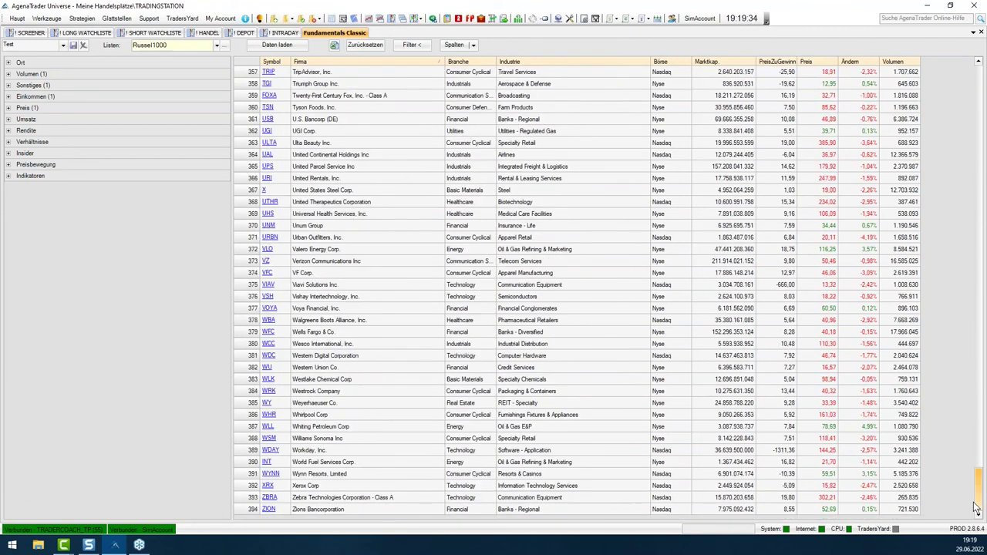
pyautogui.moveTo(973, 487); pyautogui.dragTo(977, 74)
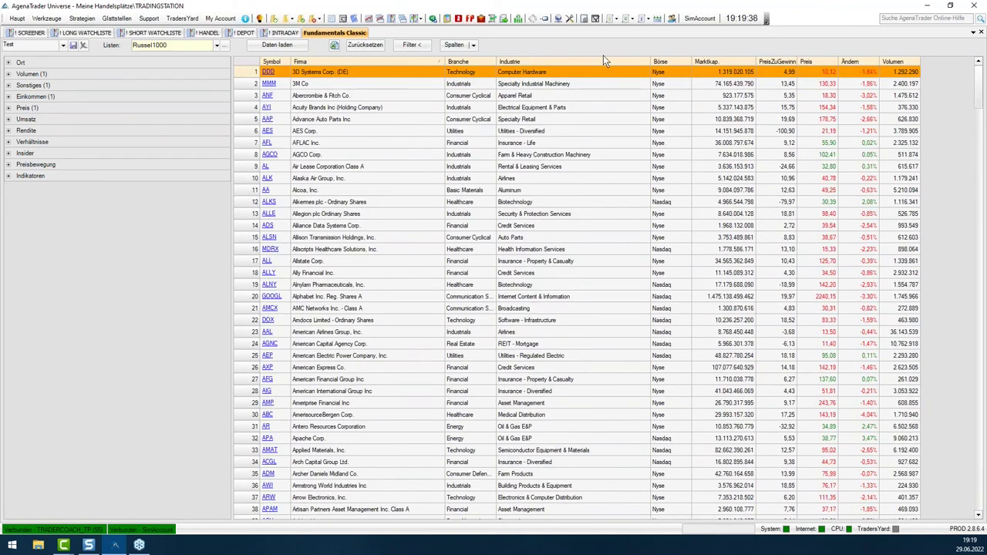
# - View the instrument picker's categories, close it, and highlight _NewList in the screener's list choices without ticking it
pyautogui.click(225, 47)
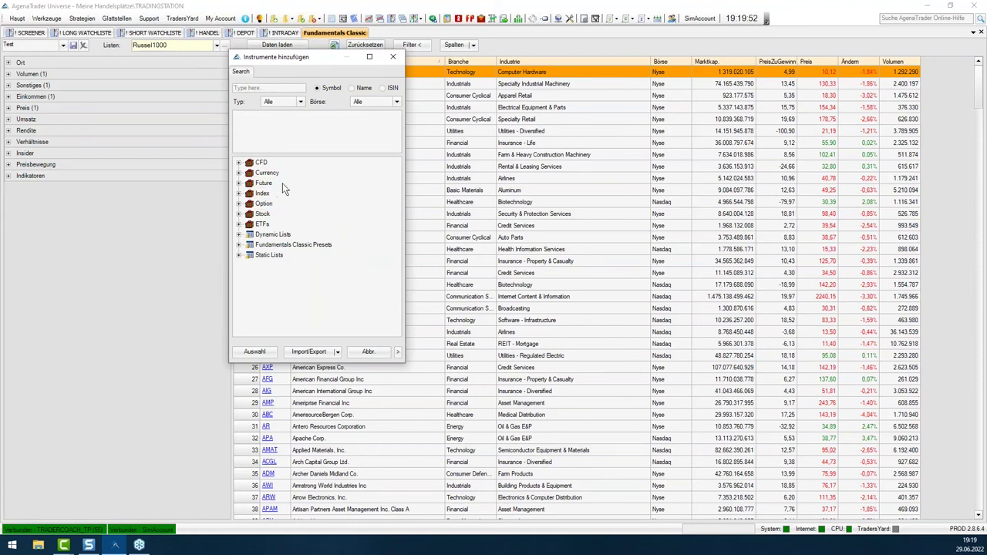
pyautogui.click(392, 57)
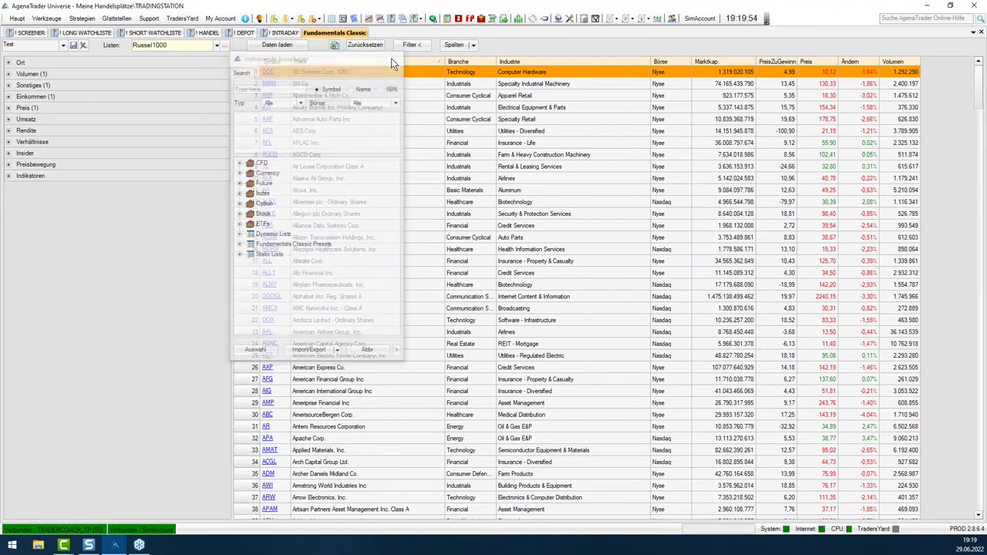
pyautogui.click(217, 45)
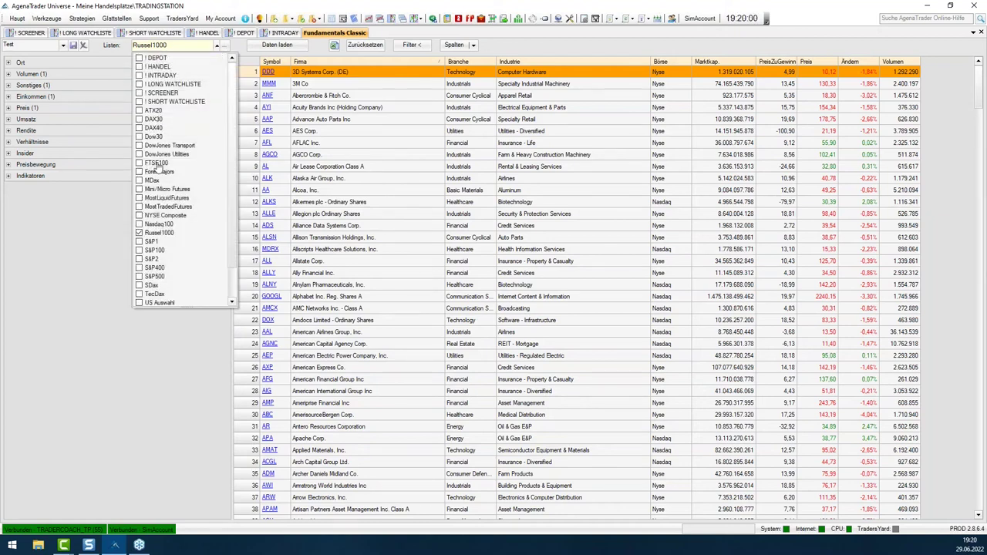
pyautogui.moveTo(230, 230); pyautogui.dragTo(225, 268)
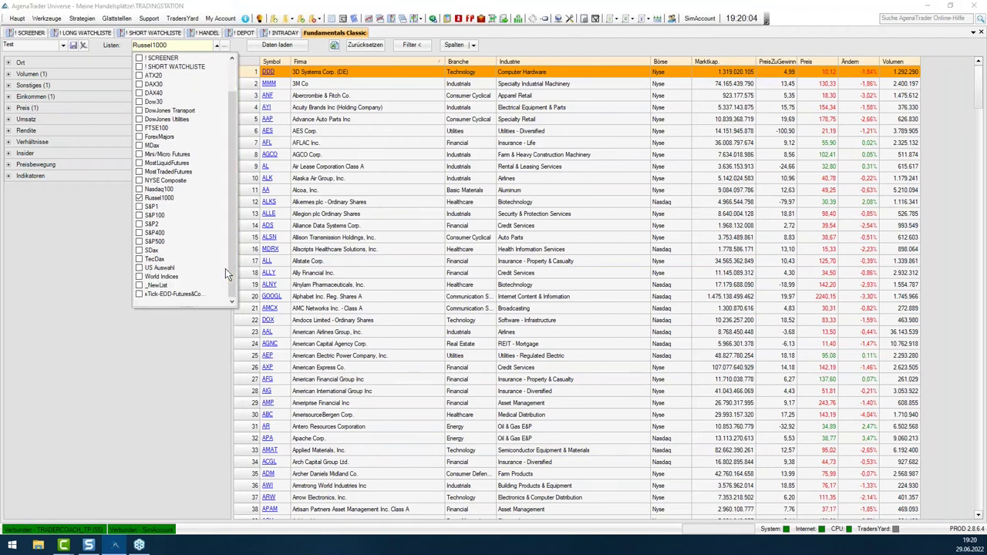
pyautogui.click(158, 285)
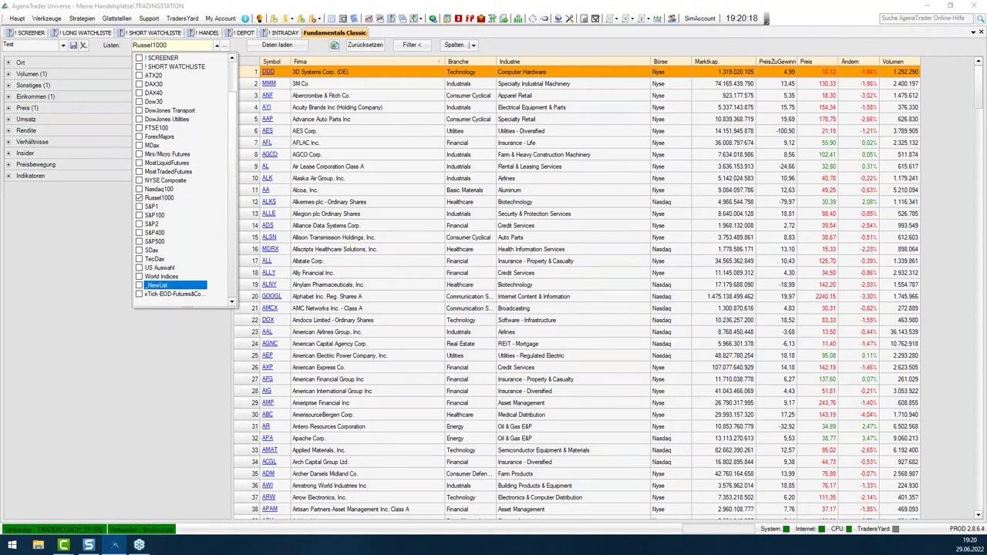
# - Export the Russel1000 screening results to Excel and move the AgenaTrader window aside to uncover the workbook
pyautogui.click(235, 44)
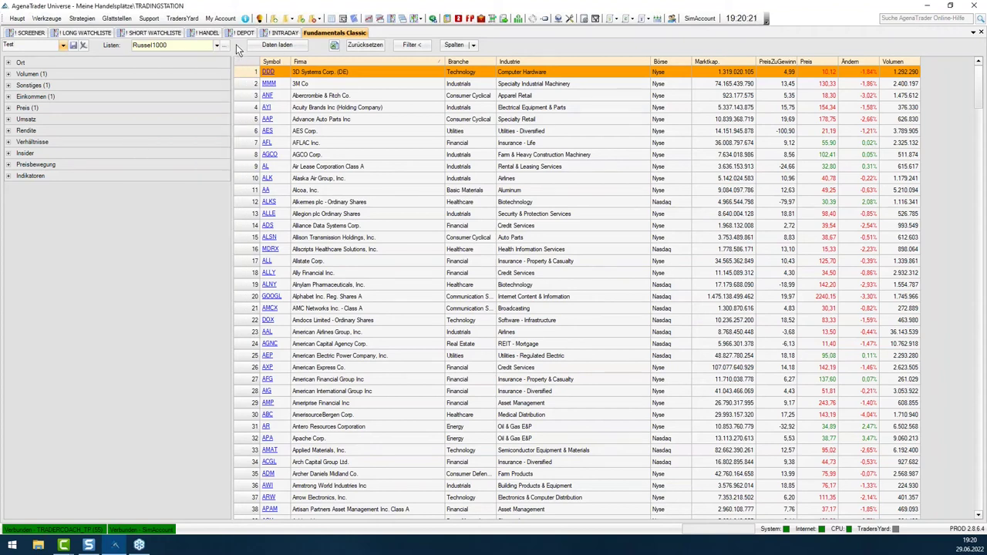
pyautogui.click(334, 47)
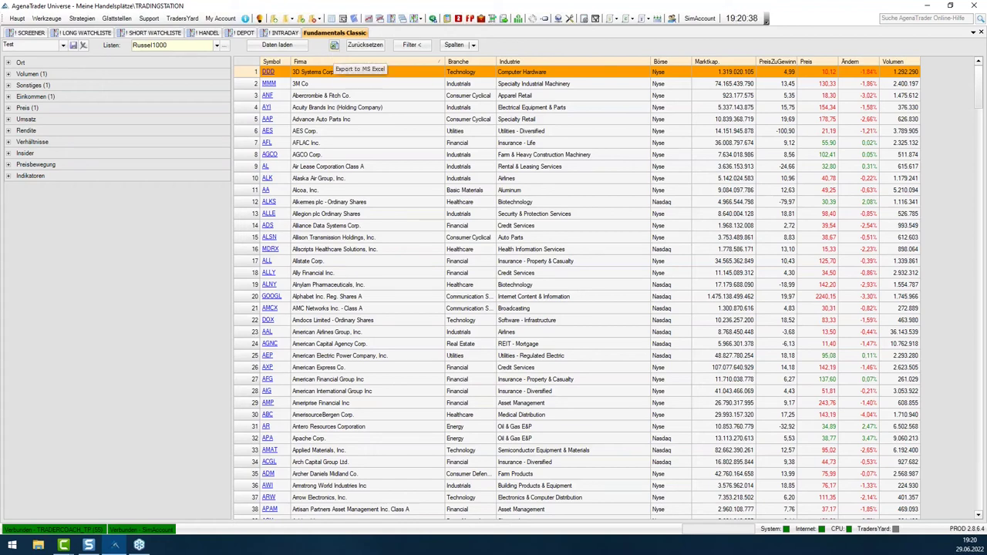
pyautogui.moveTo(861, 6); pyautogui.dragTo(606, 136)
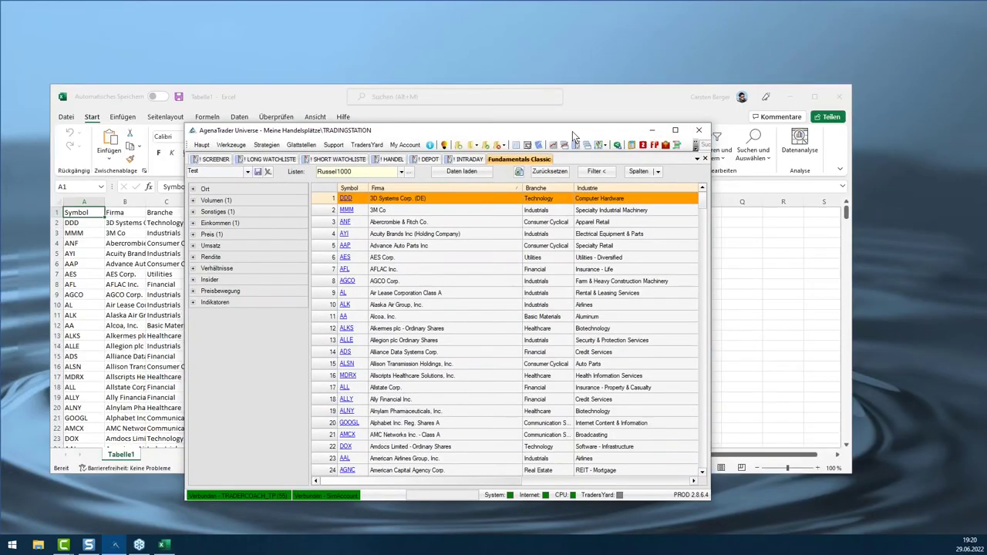
pyautogui.moveTo(601, 138); pyautogui.dragTo(630, 350)
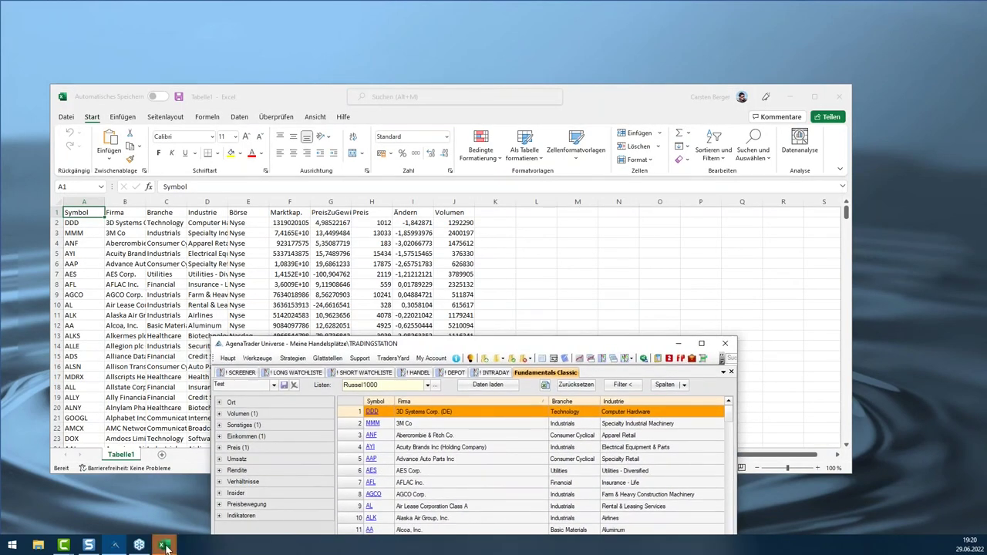
# - Switch to Excel, look through the exported stock rows in Tabelle1, and close the workbook without saving
pyautogui.moveTo(164, 545)
pyautogui.click(267, 475)
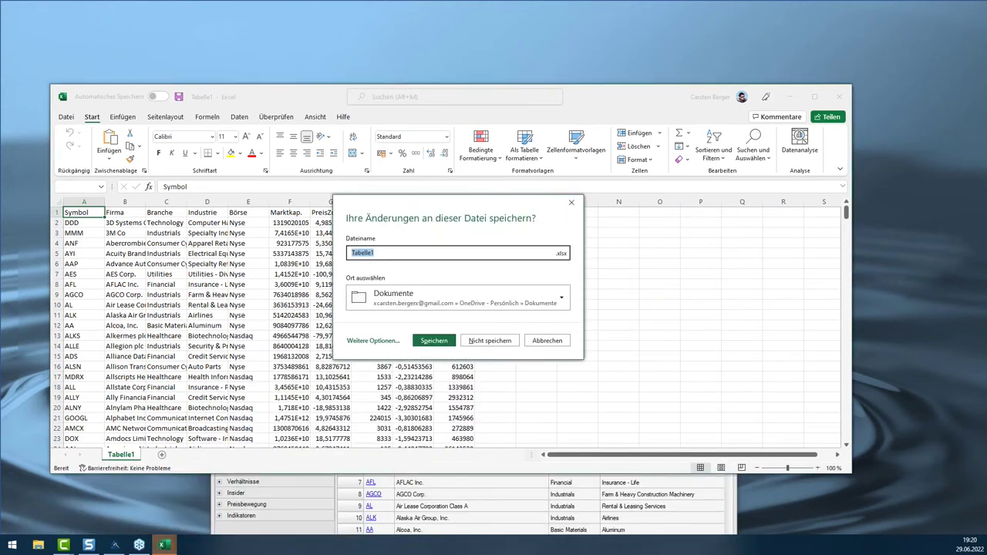
pyautogui.click(569, 202)
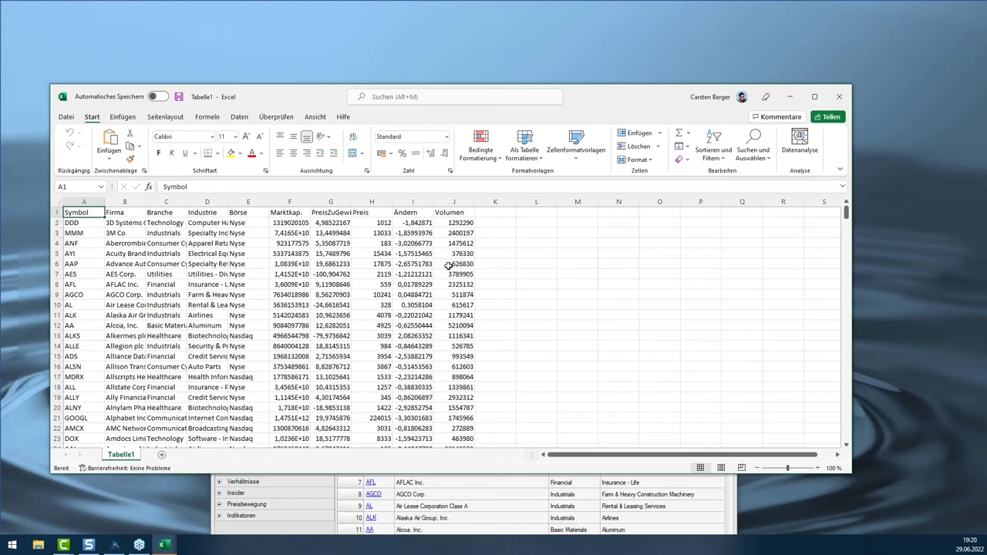
pyautogui.scroll(-3, 443, 268)
pyautogui.scroll(-9, 443, 268)
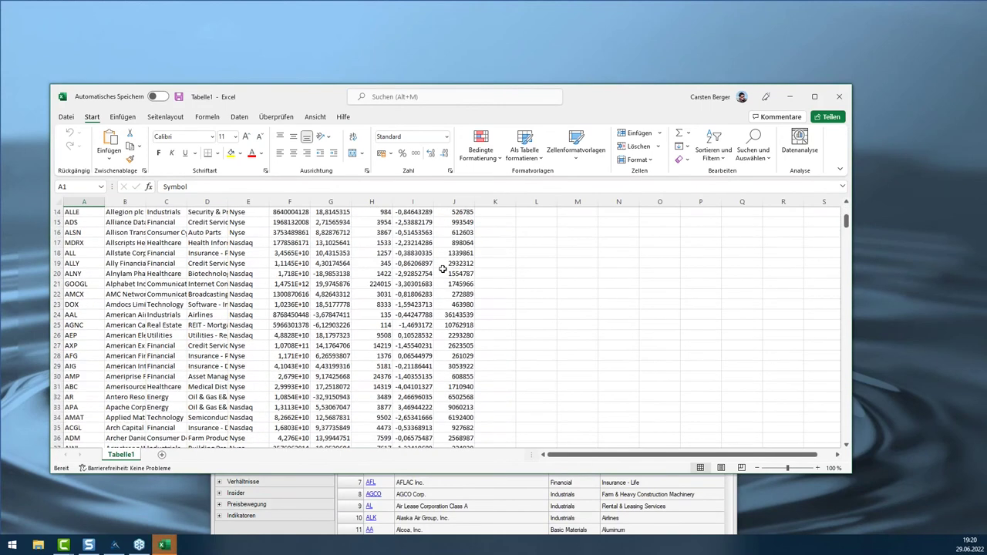
pyautogui.click(844, 99)
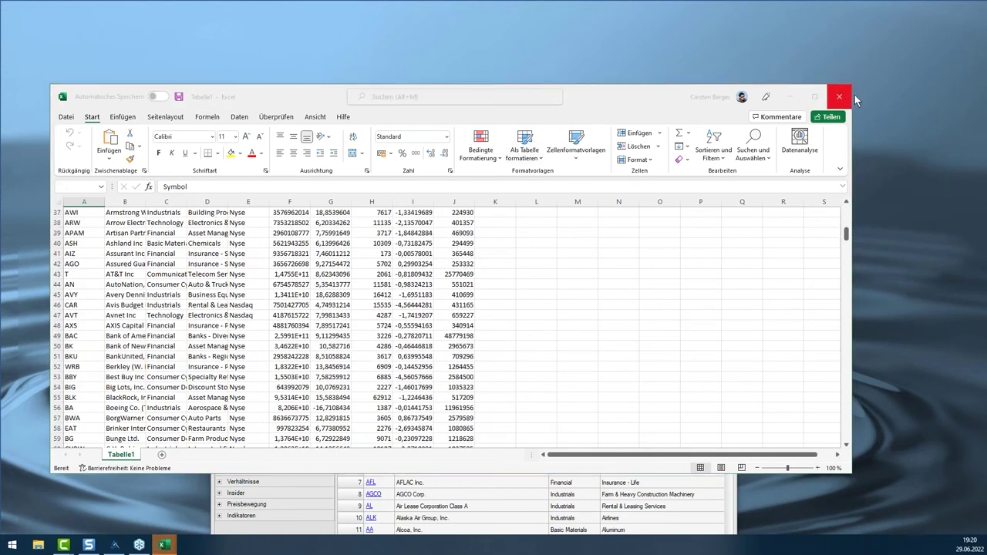
pyautogui.click(489, 341)
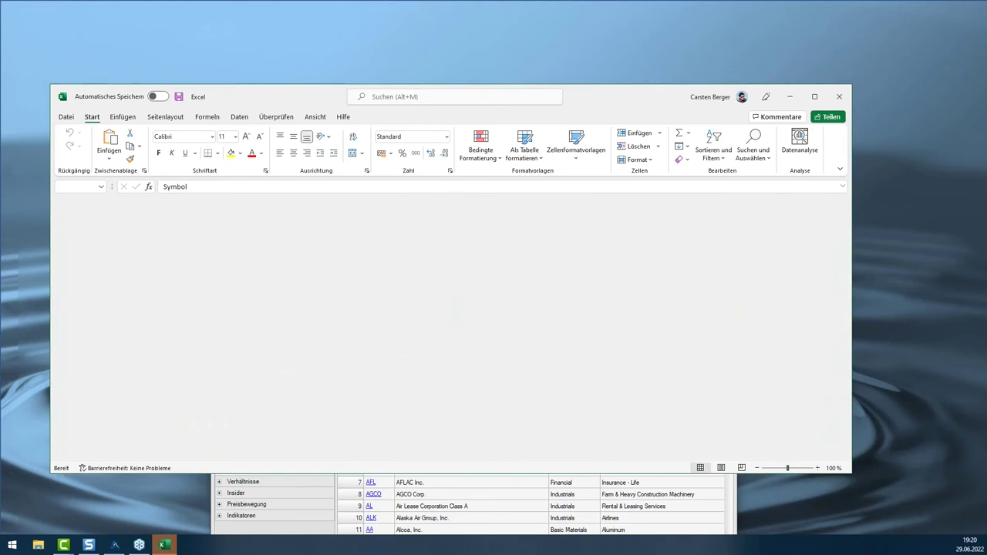
# - Keep the remaining Excel workbook open but minimise it, and return to AgenaTrader in a maximised window
pyautogui.click(838, 101)
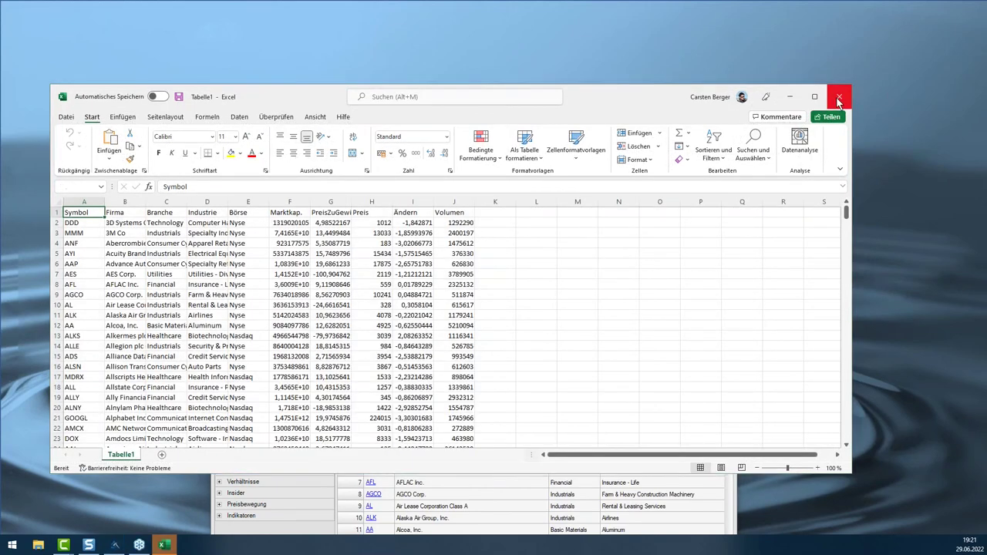
pyautogui.click(547, 340)
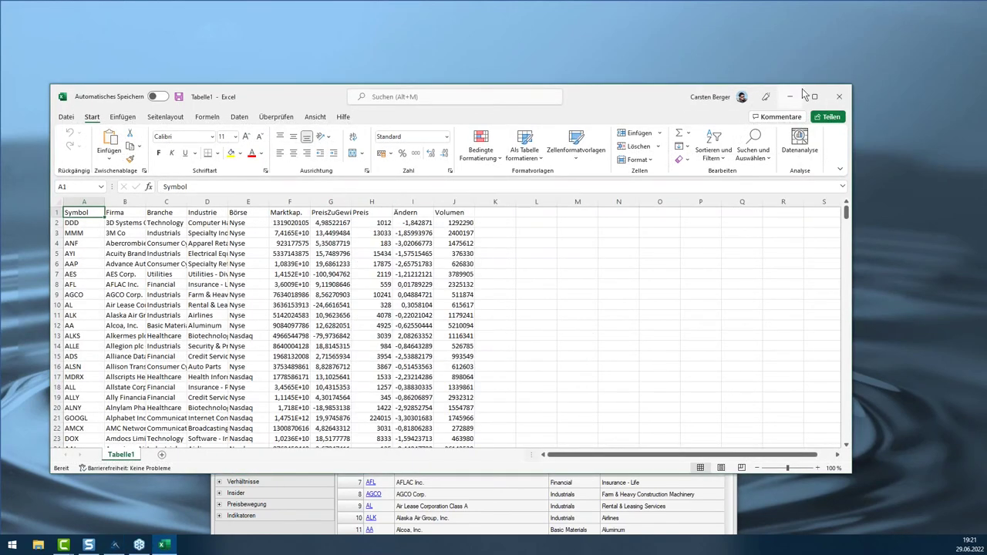
pyautogui.click(791, 97)
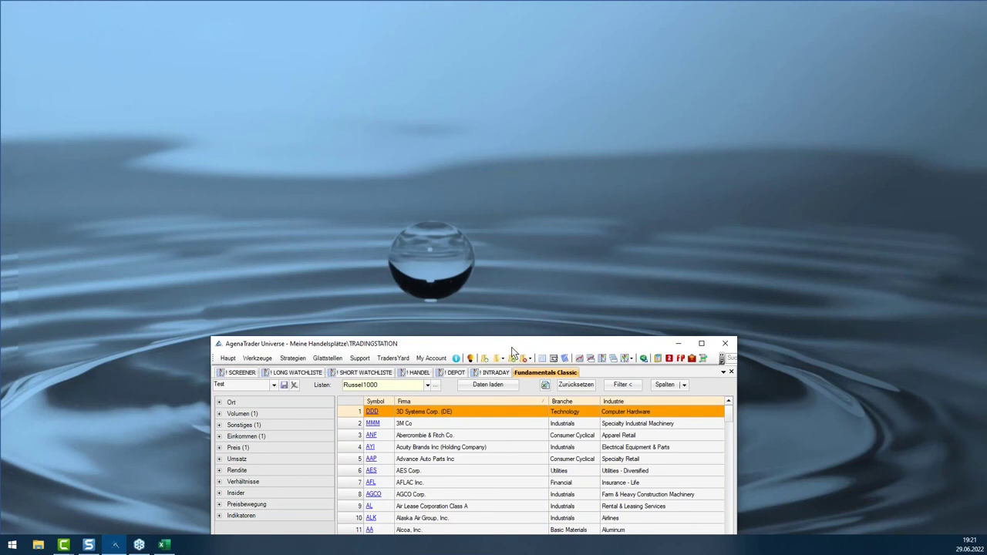
pyautogui.click(701, 343)
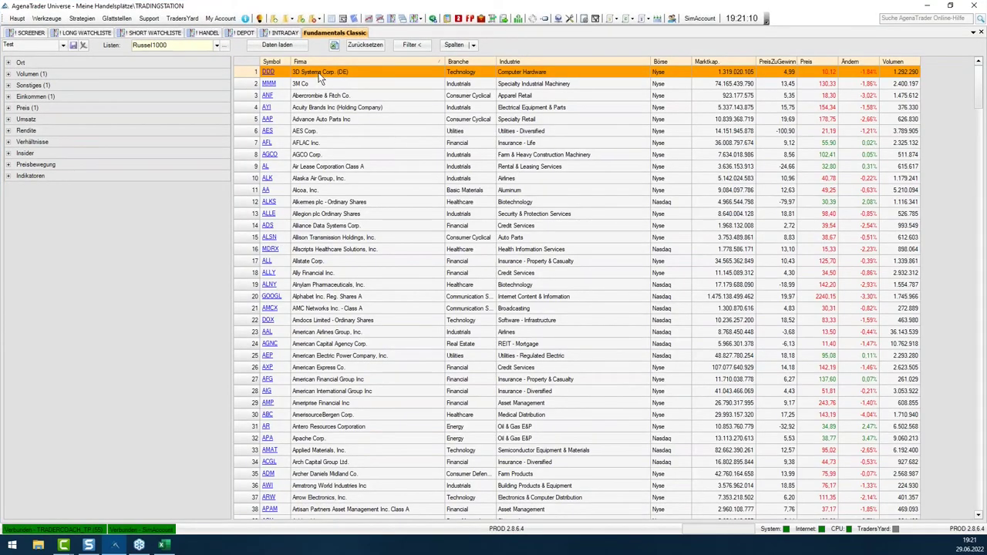
# - Reset the screener's filters and list selection, and hide and show the filter area again
pyautogui.click(365, 47)
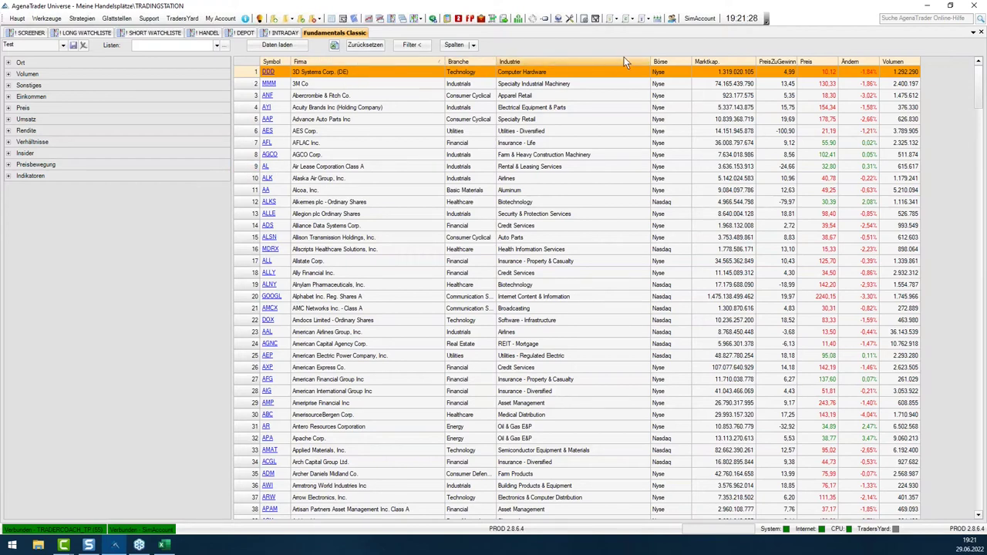
pyautogui.click(412, 45)
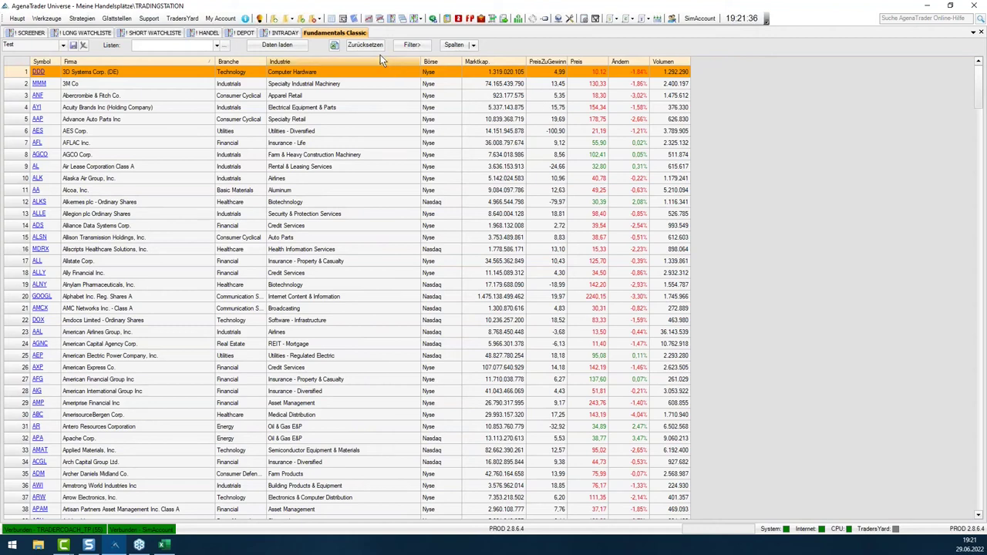
pyautogui.click(413, 45)
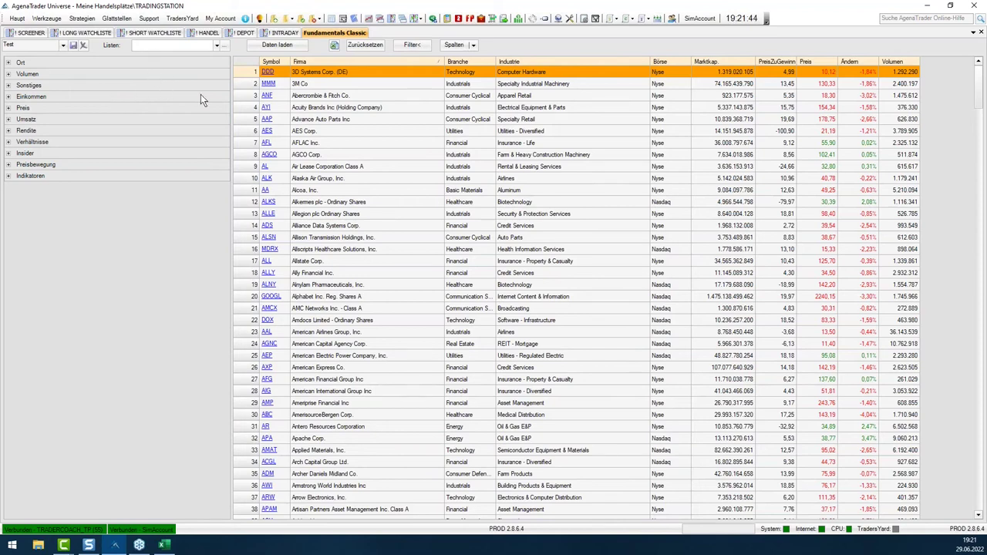
# - Check which columns the column chooser offers for the Firma and Industrie headers, and close it without changes
pyautogui.rightClick(340, 61)
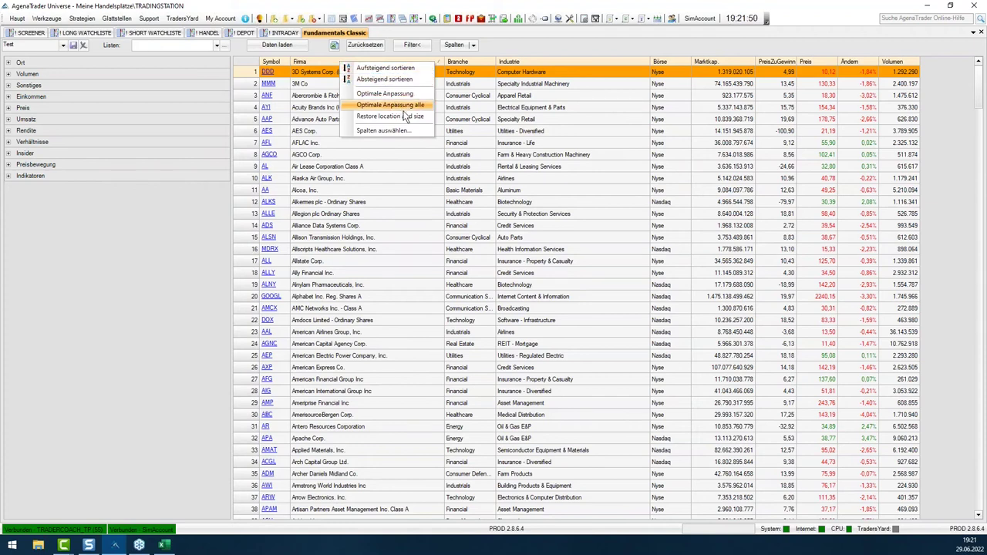
pyautogui.click(385, 131)
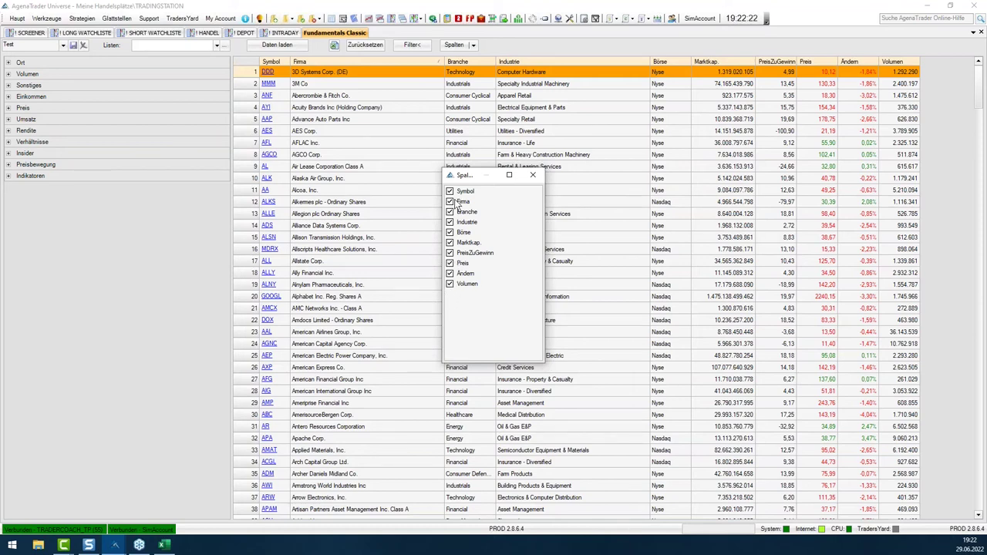
pyautogui.click(533, 176)
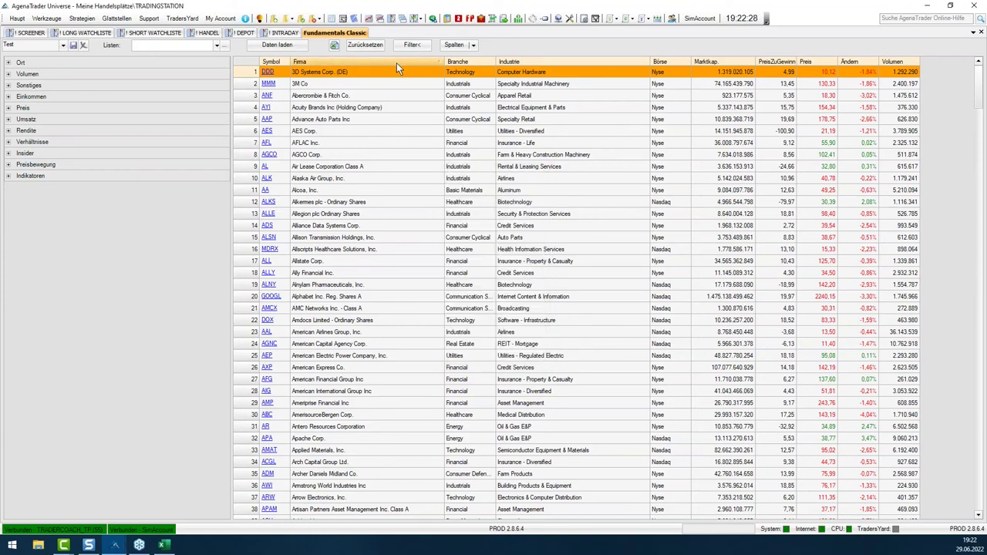
pyautogui.rightClick(526, 62)
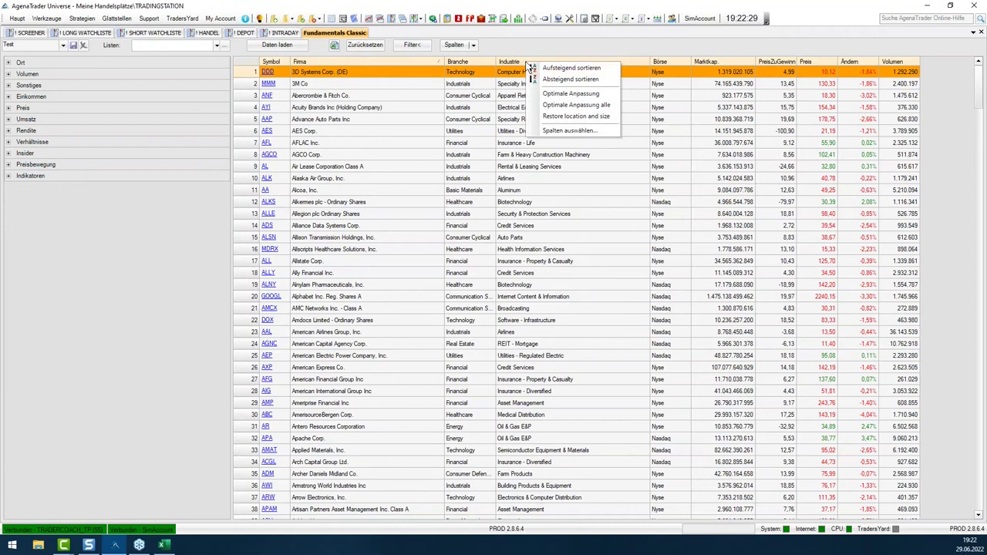
pyautogui.click(589, 129)
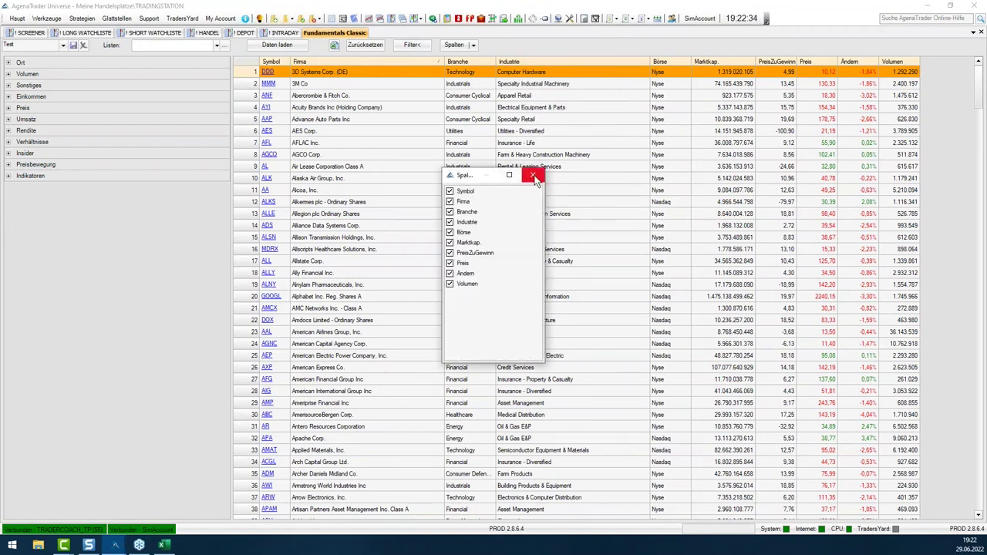
pyautogui.click(534, 177)
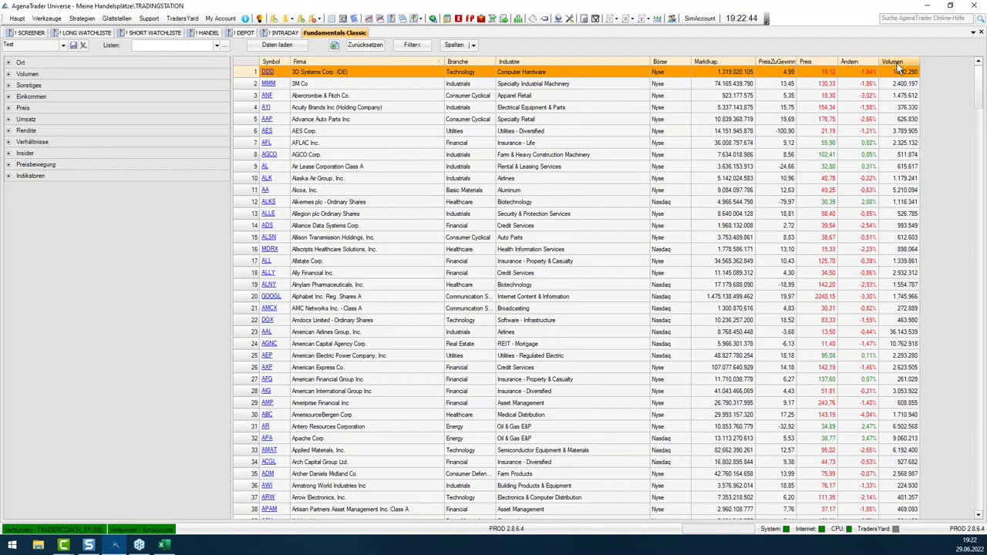
# - Look through the full set of available columns and add the Dividende column to the results table
pyautogui.click(458, 48)
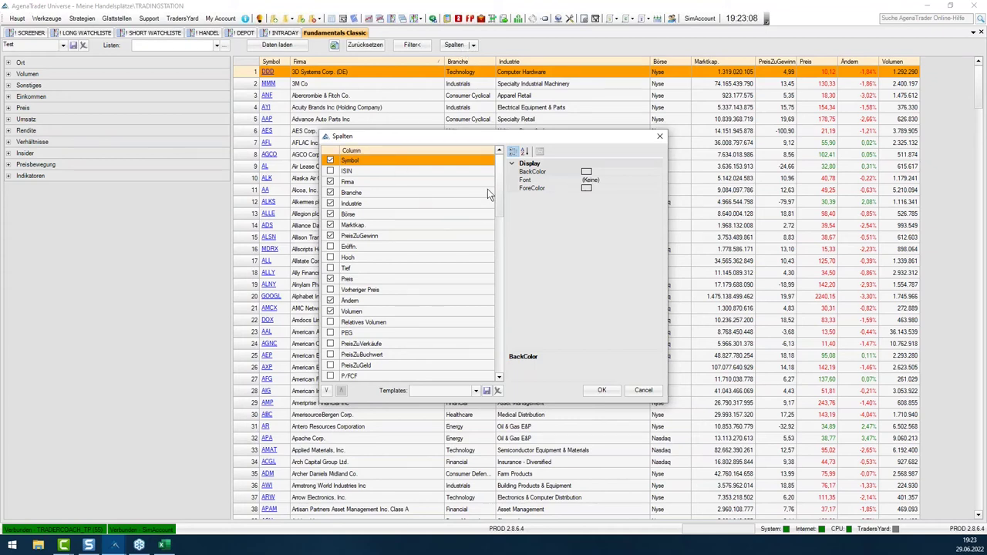
pyautogui.moveTo(494, 175); pyautogui.dragTo(489, 232)
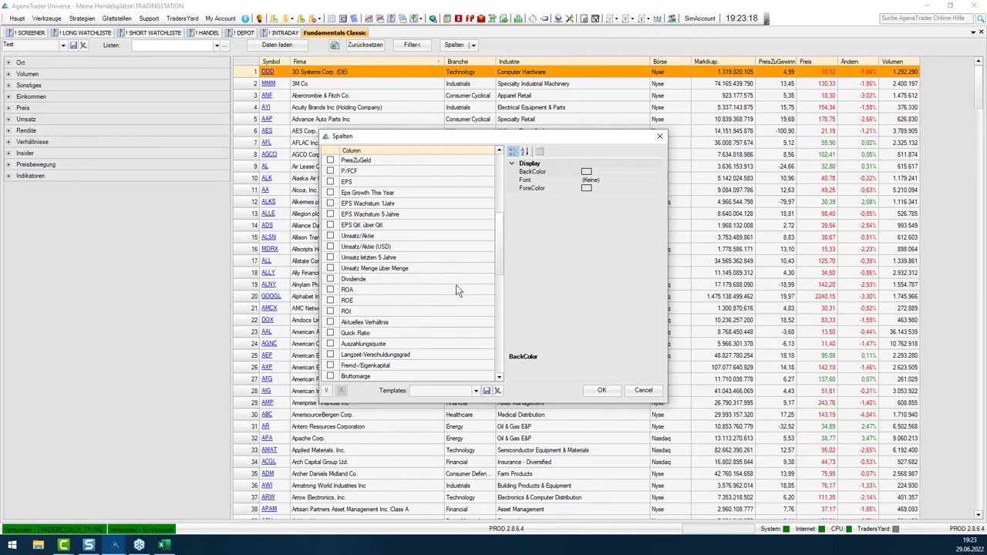
pyautogui.scroll(7, 494, 226)
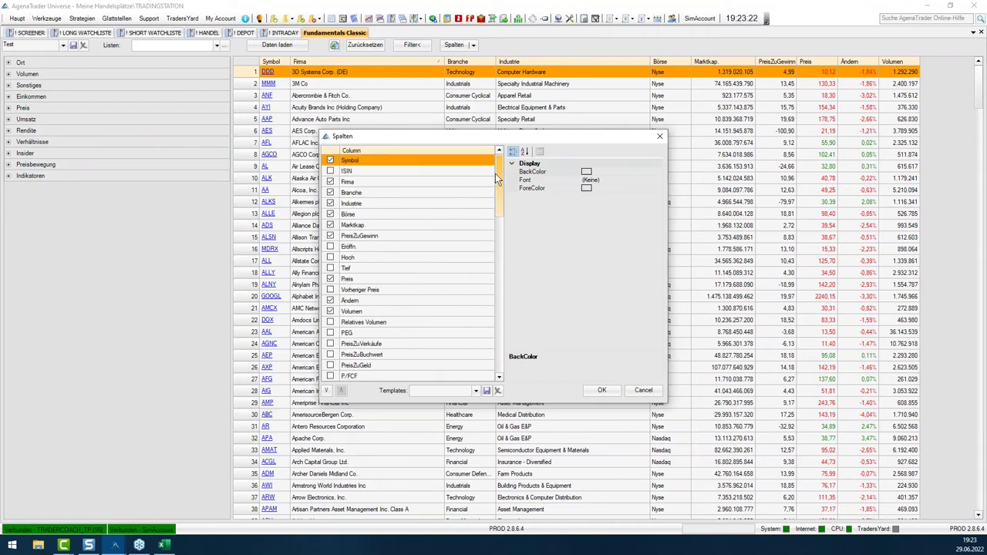
pyautogui.scroll(-3, 495, 181)
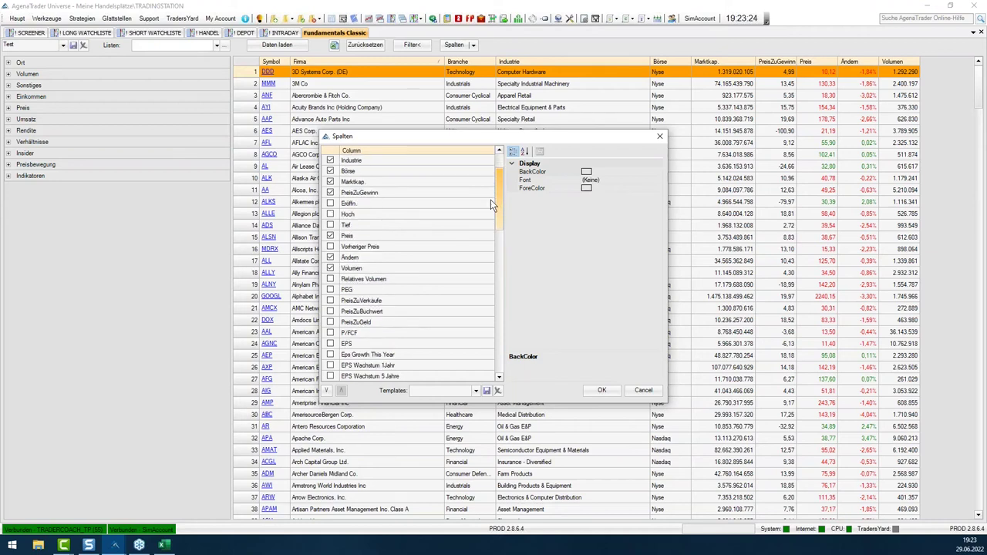
pyautogui.scroll(-2, 490, 205)
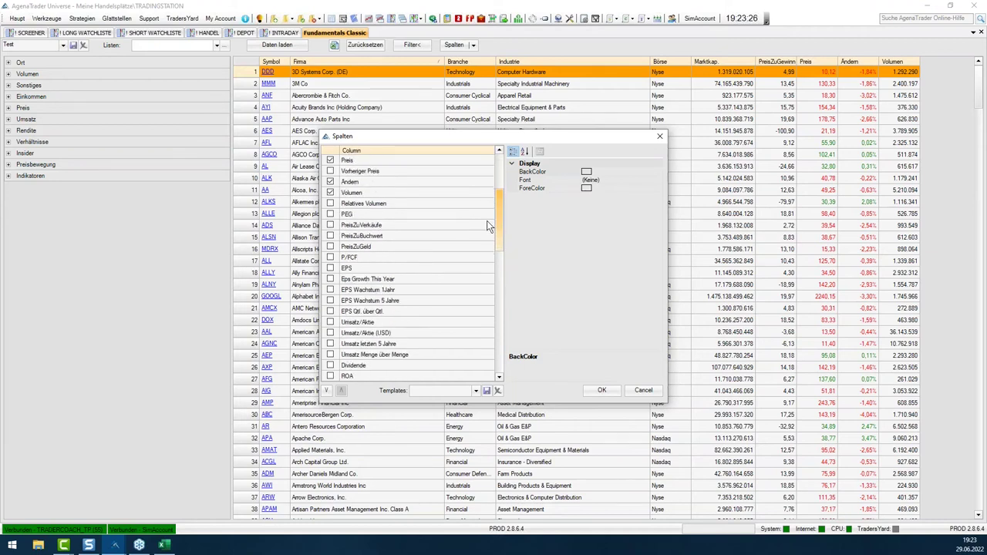
pyautogui.scroll(-1, 487, 225)
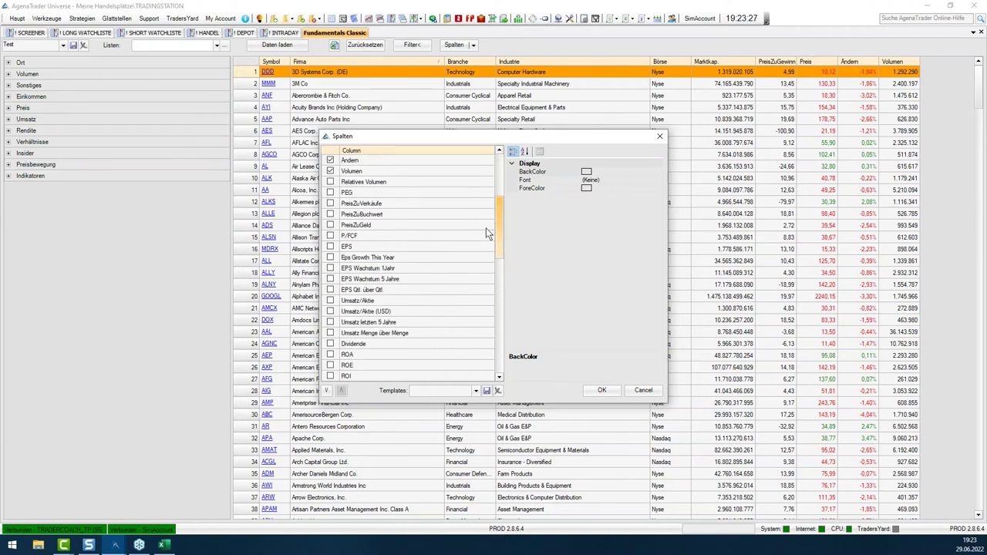
pyautogui.click(331, 345)
pyautogui.moveTo(497, 249); pyautogui.dragTo(490, 376)
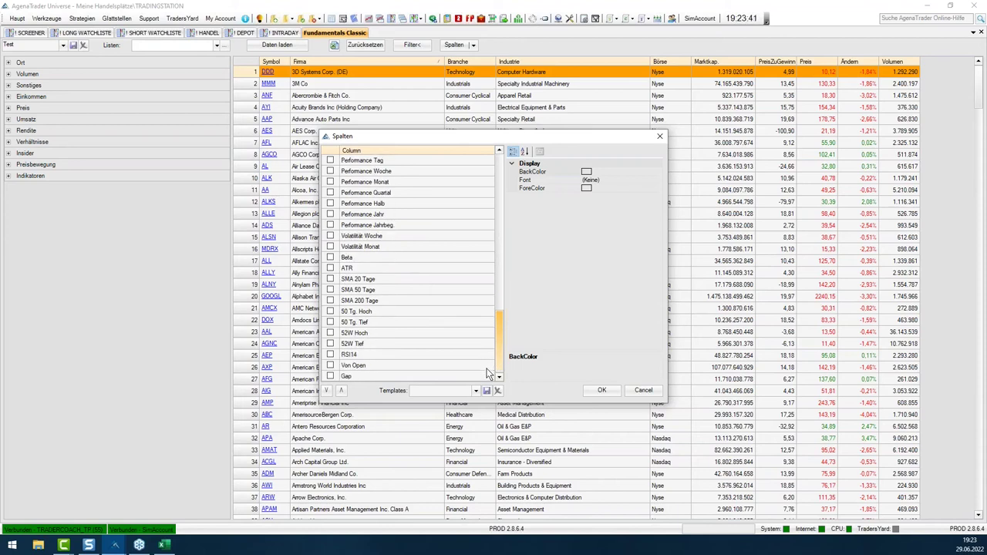
pyautogui.click(602, 390)
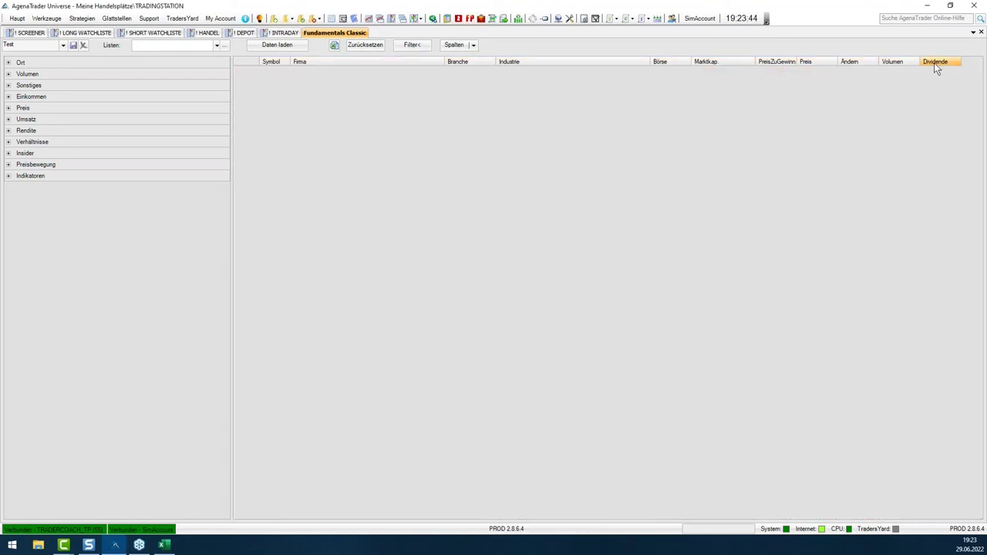
# - Load the data without filters, sort the results by Dividende in descending order, and stop the loading
pyautogui.click(290, 47)
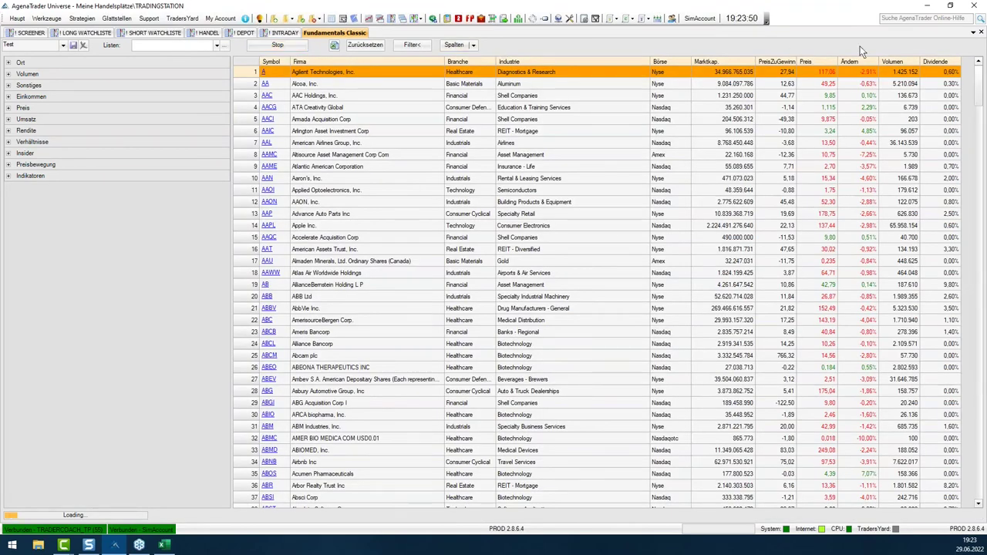
pyautogui.click(936, 62)
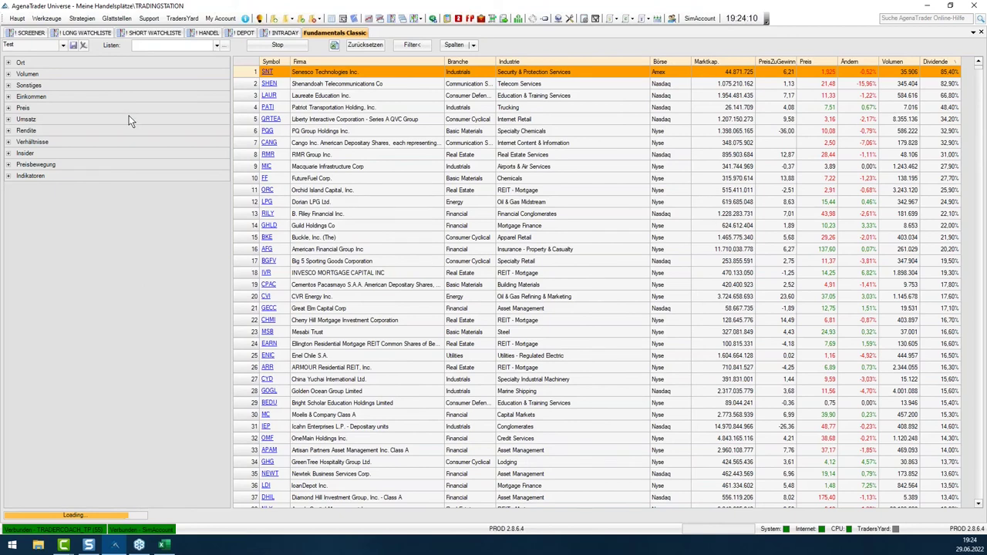
pyautogui.click(250, 50)
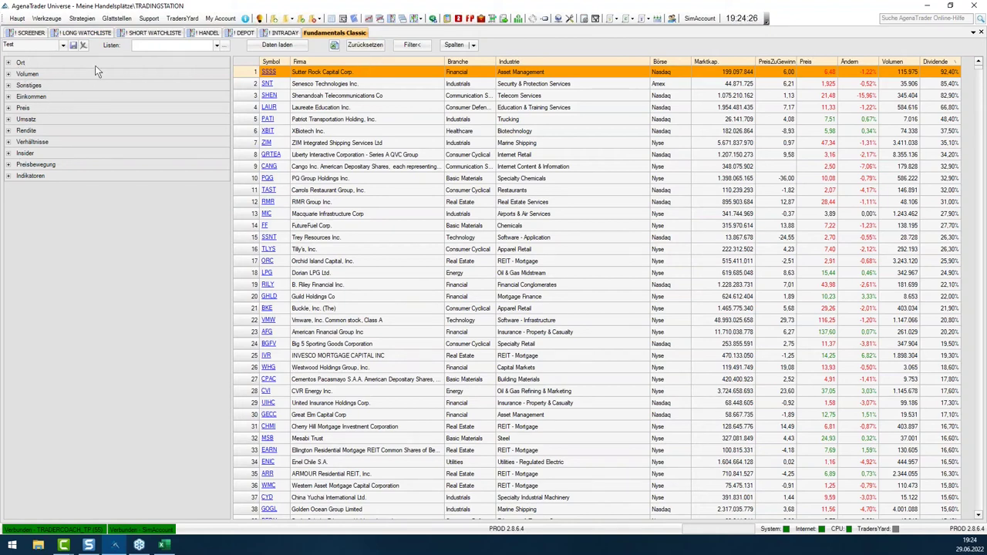
# - Apply the saved Test preset and load the matching stocks into the results table
pyautogui.click(64, 46)
pyautogui.click(35, 69)
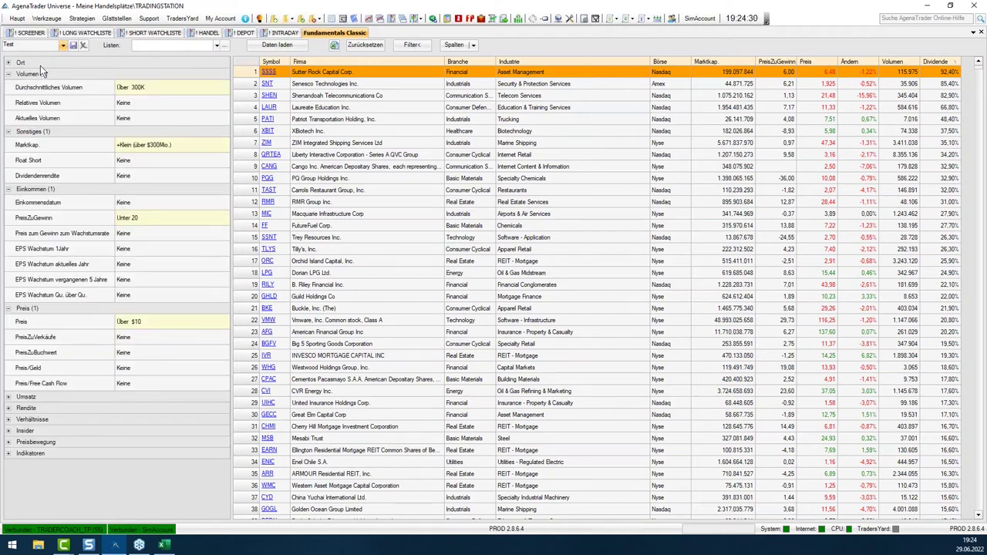
pyautogui.click(64, 46)
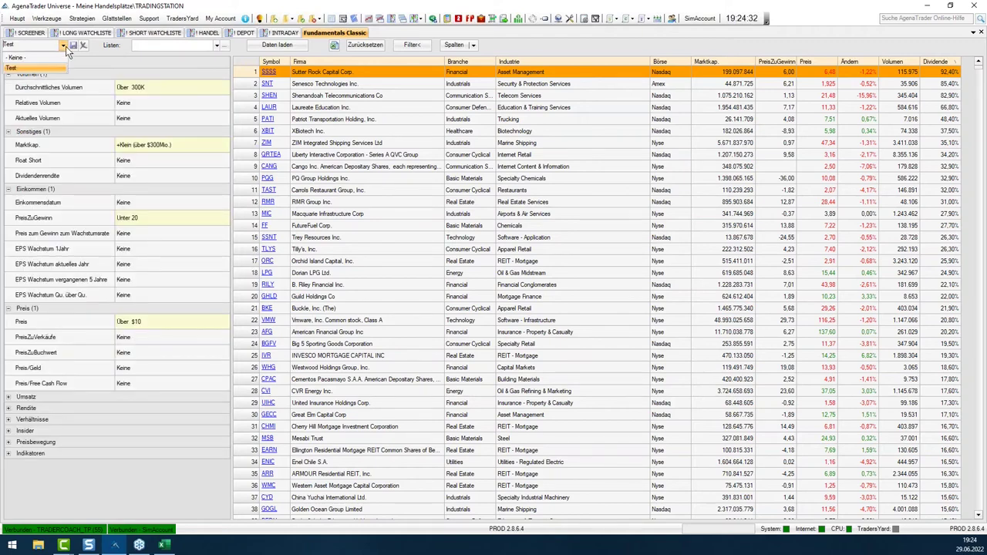
pyautogui.click(11, 68)
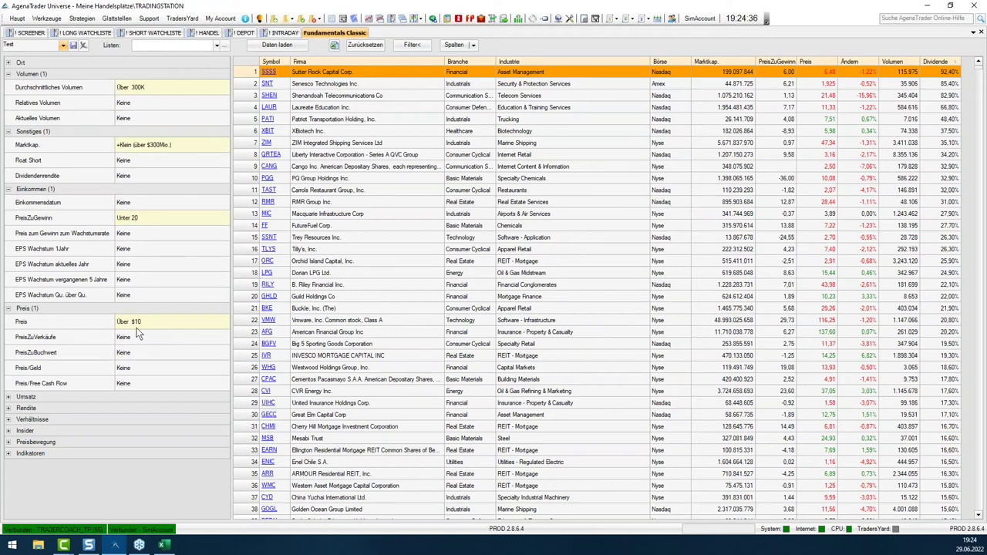
pyautogui.click(275, 47)
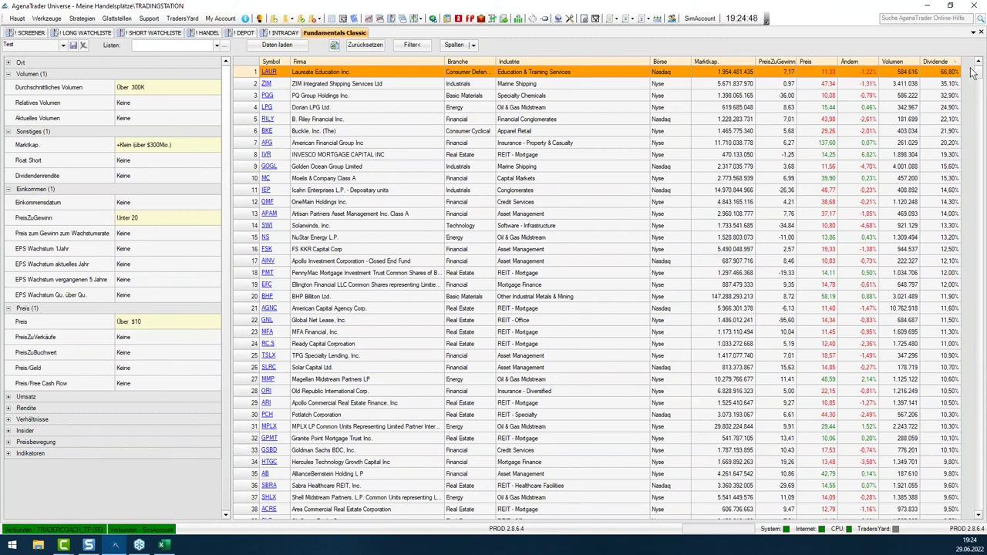
pyautogui.moveTo(982, 77)
pyautogui.mouseDown()
pyautogui.moveTo(980, 104)
pyautogui.moveTo(976, 69)
pyautogui.mouseUp()
# - Open the Yahoo Finance page for LAUR and examine its price summary, news, earnings and annual financials
pyautogui.click(271, 75)
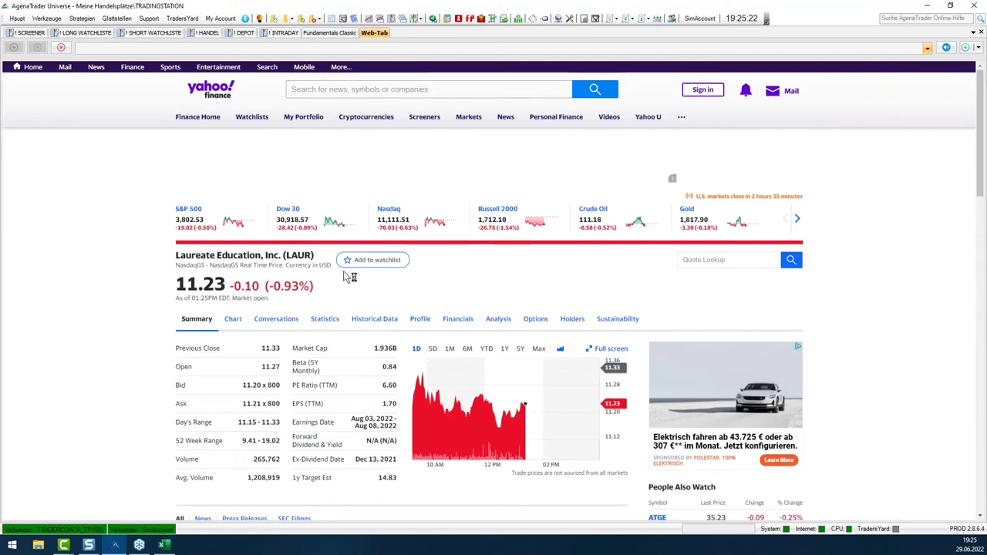
pyautogui.scroll(-2, 349, 278)
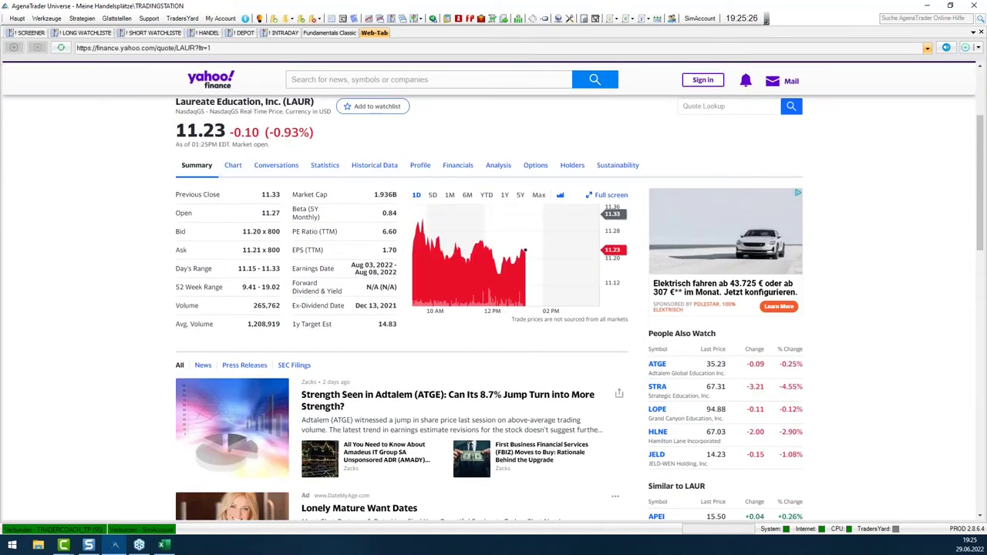
pyautogui.scroll(-5, 494, 179)
pyautogui.scroll(-4, 643, 270)
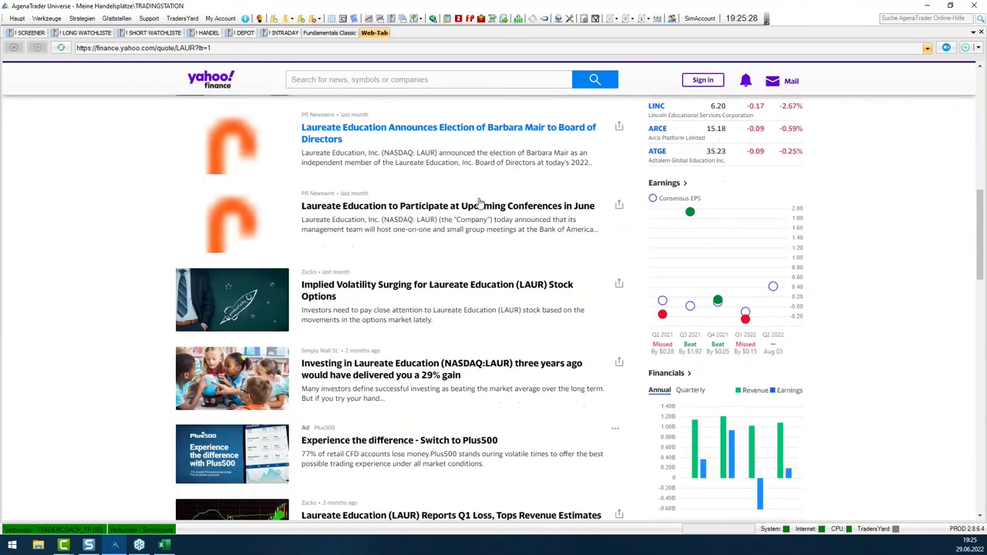
pyautogui.moveTo(716, 352)
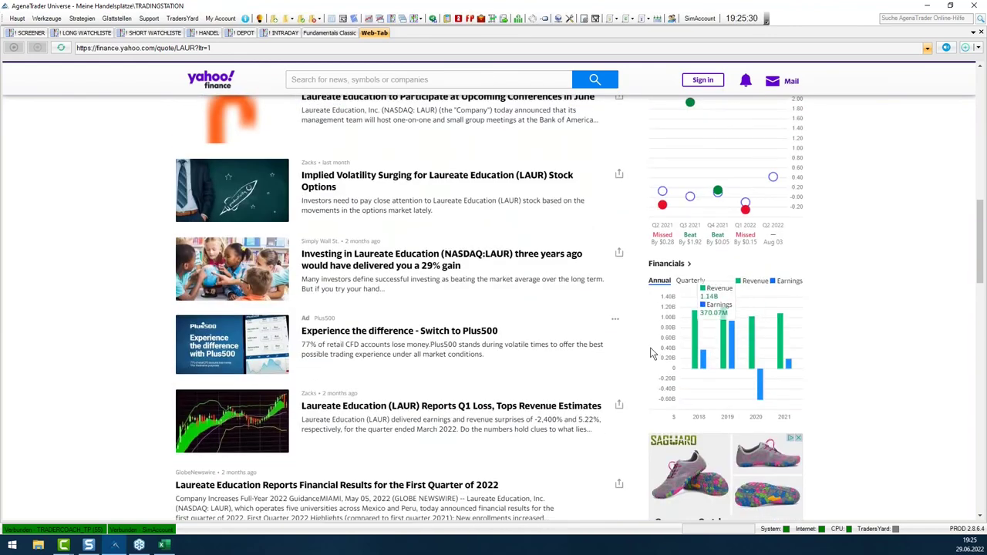
pyautogui.scroll(-1, 599, 331)
pyautogui.scroll(1, 573, 278)
pyautogui.scroll(12, 572, 278)
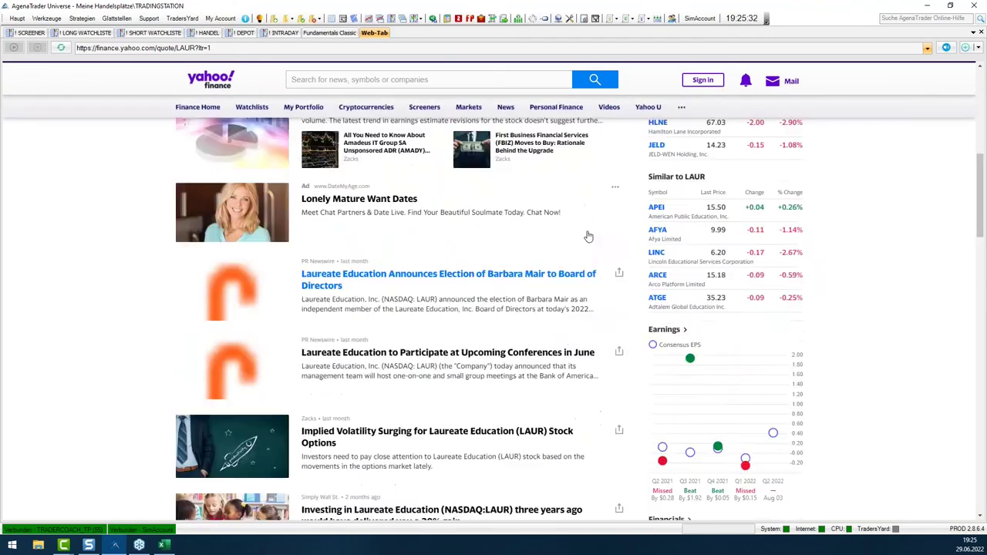
# - Close the Yahoo Finance web tab and return to the Fundamentals Classic results
pyautogui.rightClick(377, 35)
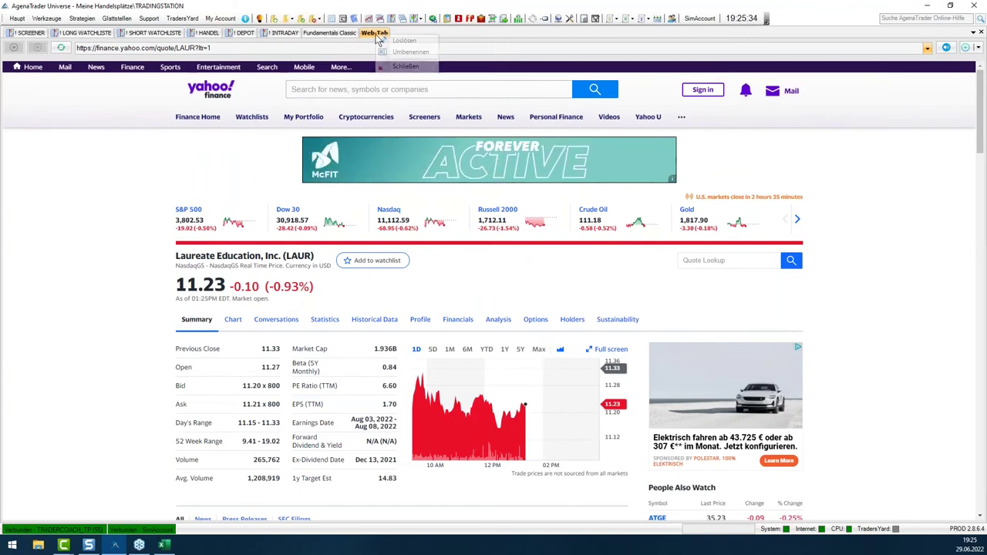
pyautogui.click(404, 66)
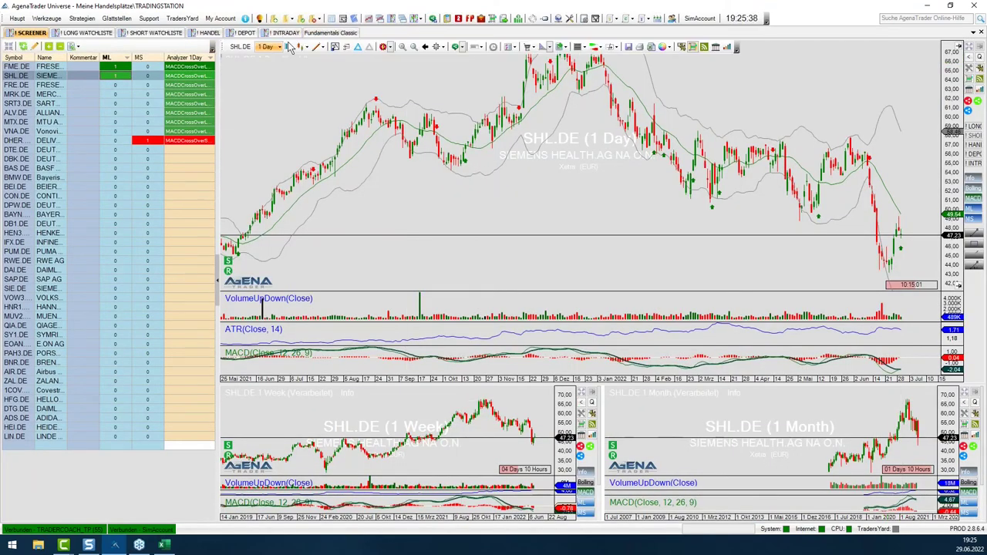
pyautogui.click(324, 33)
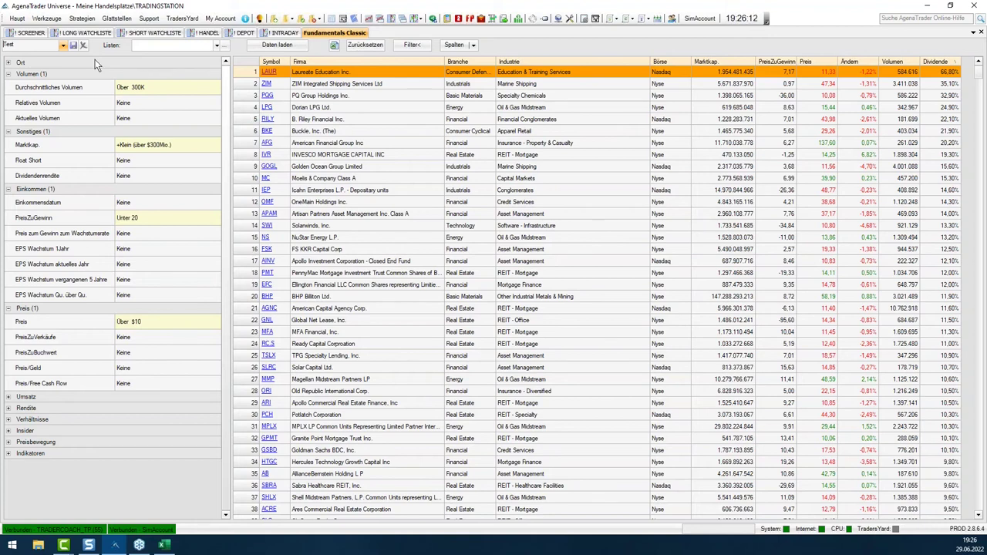
# - Open the instrument manager, expand the Static Lists categories and show the instrument lists view
pyautogui.click(47, 18)
pyautogui.moveTo(68, 67)
pyautogui.click(158, 72)
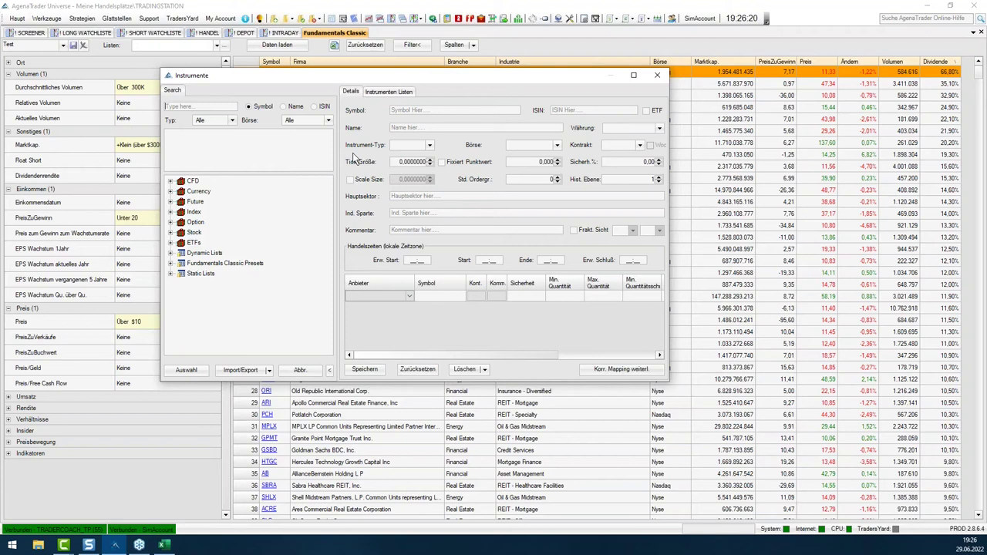
pyautogui.click(199, 275)
pyautogui.click(171, 273)
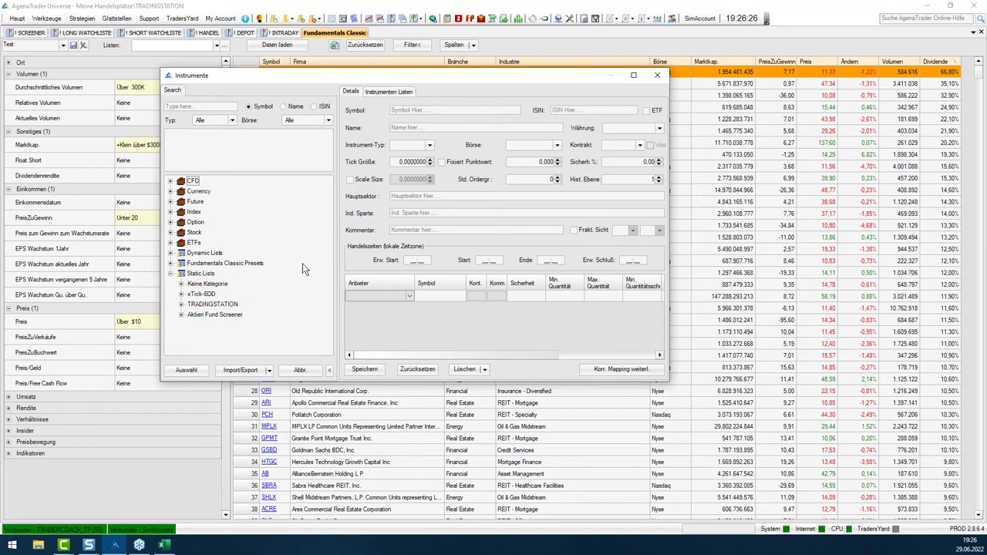
pyautogui.click(391, 91)
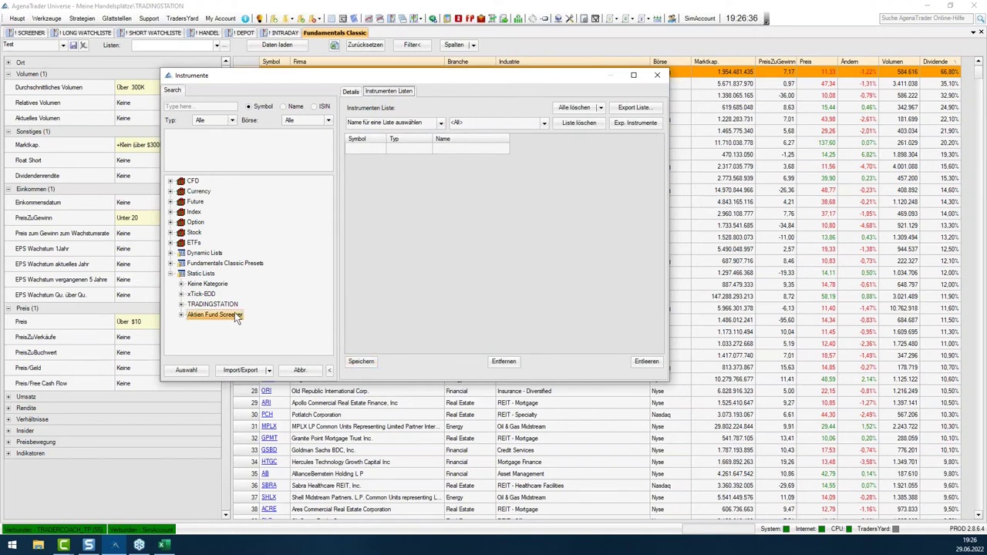
# - Look through the static lists in the Keine Kategorie category and collapse it again
pyautogui.click(180, 285)
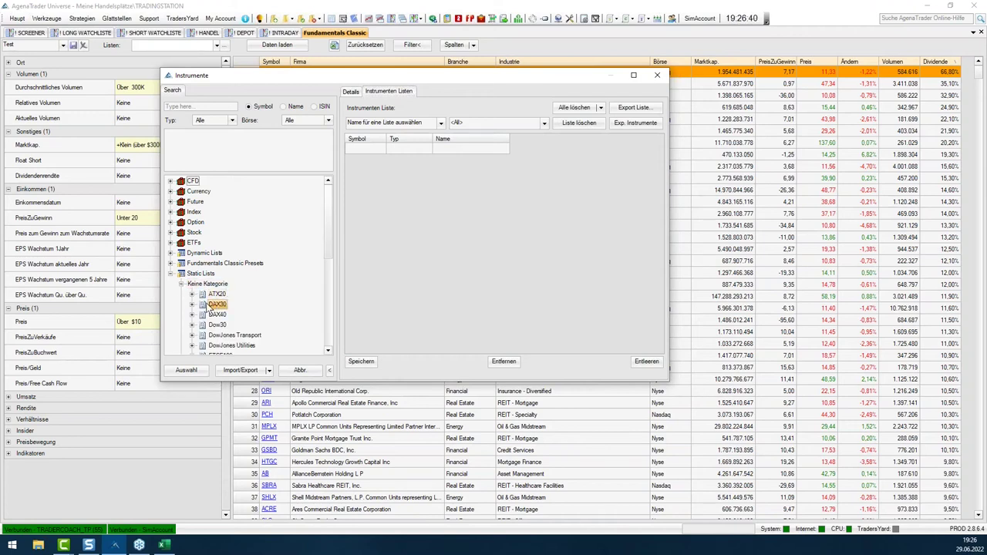
pyautogui.moveTo(328, 201); pyautogui.dragTo(315, 257)
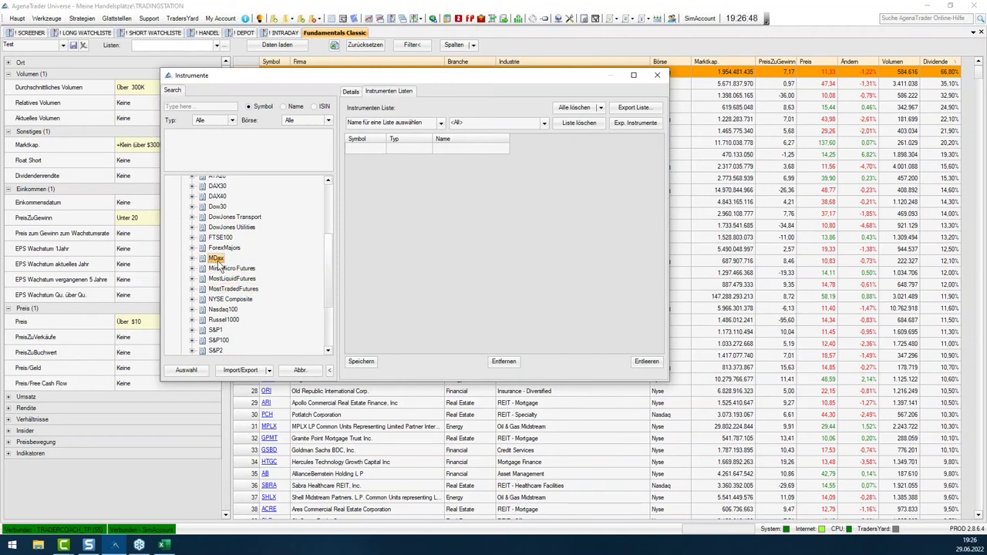
pyautogui.moveTo(328, 285); pyautogui.dragTo(320, 232)
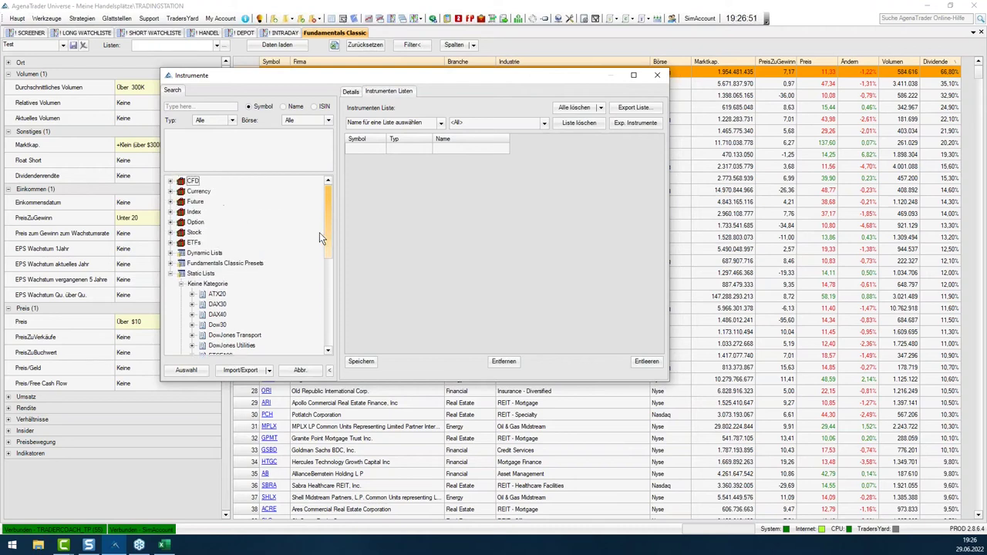
pyautogui.click(179, 284)
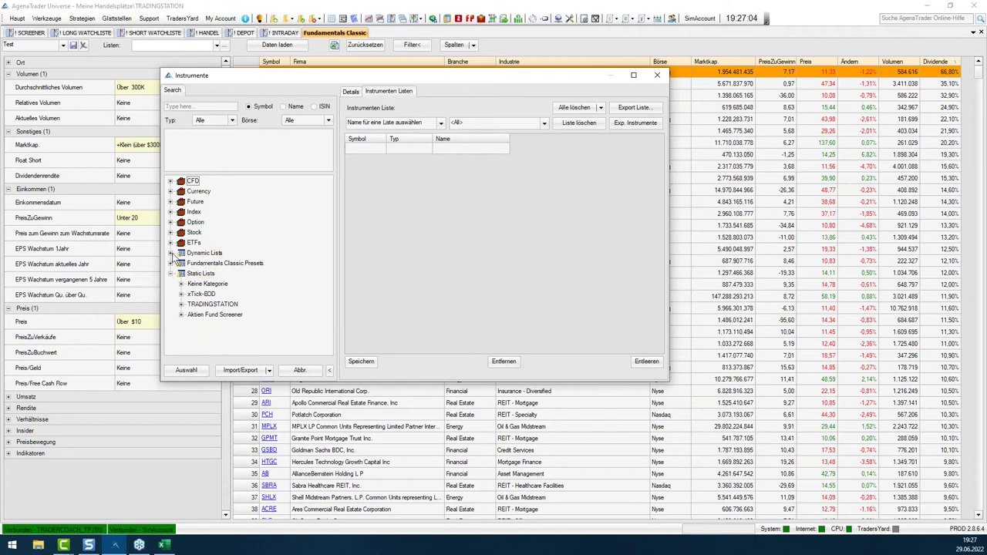
# - Expand Dynamic Lists, look through all available chart-pattern and market-event lists, and collapse the group again
pyautogui.click(171, 255)
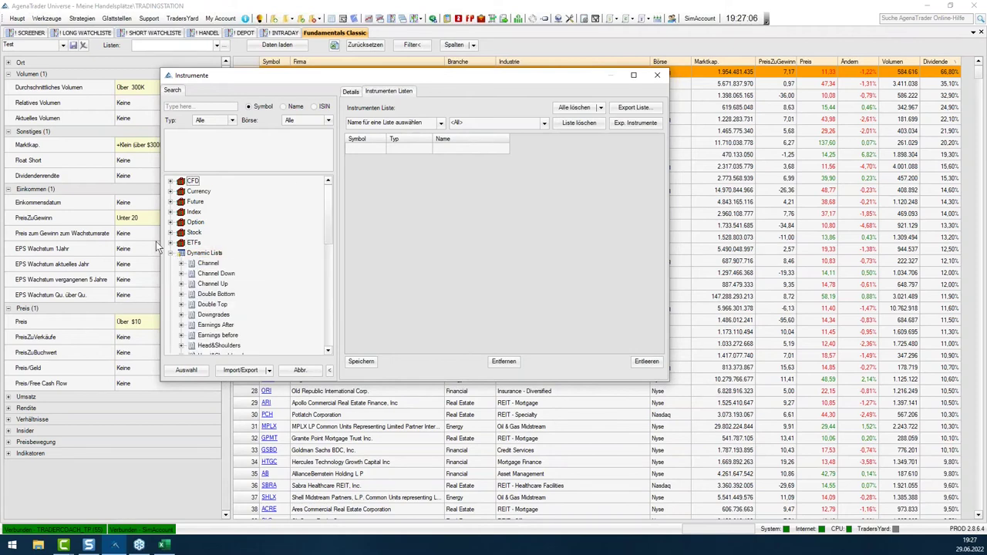
pyautogui.moveTo(327, 196); pyautogui.dragTo(319, 222)
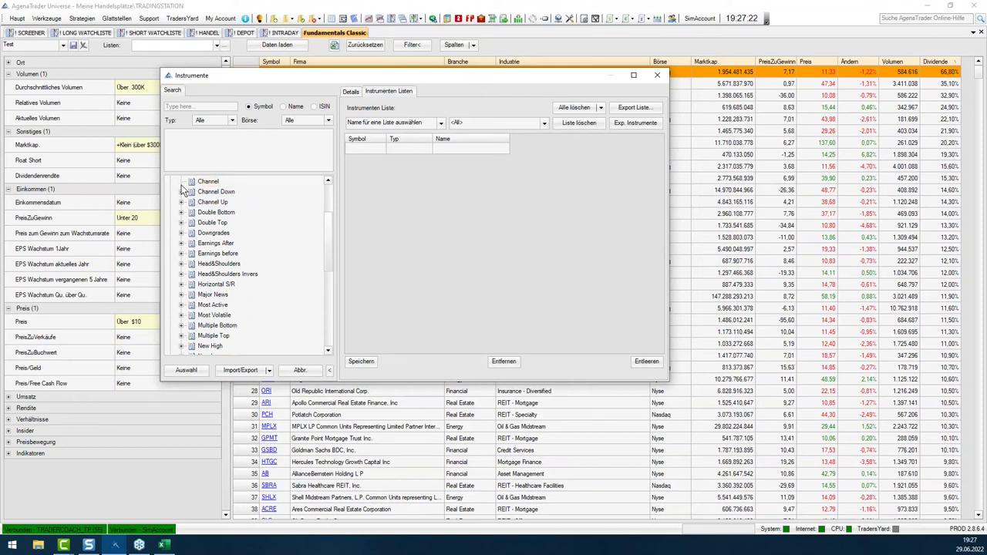
pyautogui.click(217, 214)
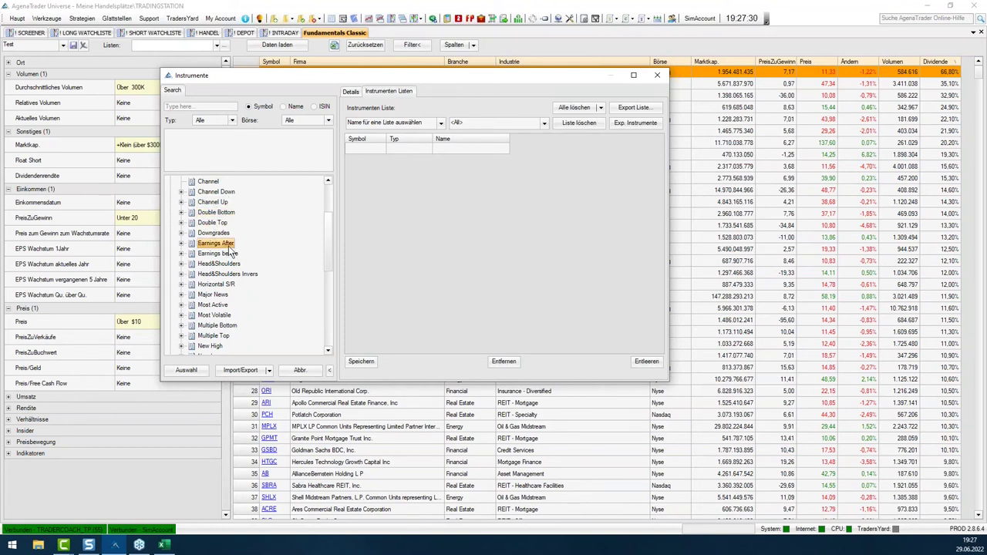
pyautogui.scroll(-2, 242, 270)
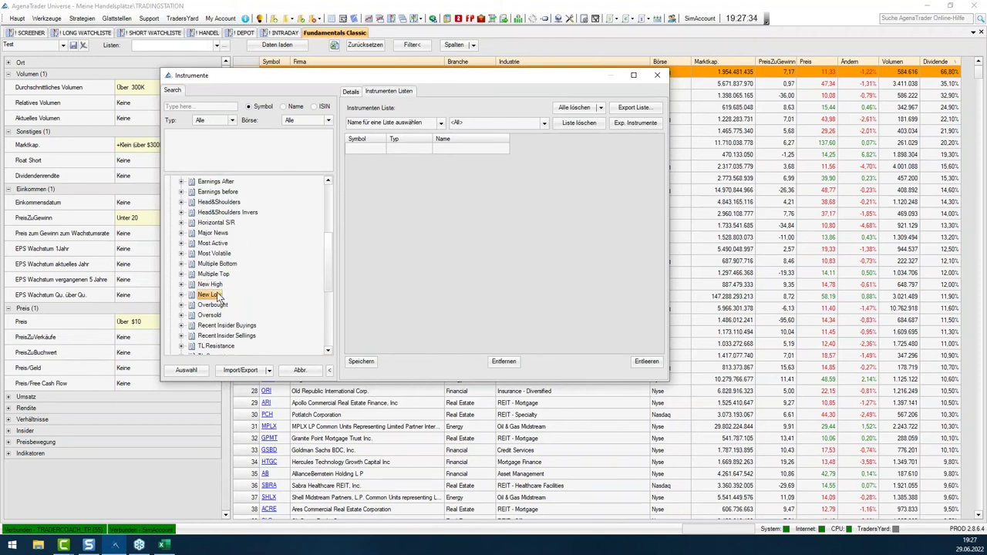
pyautogui.scroll(-2, 231, 324)
pyautogui.scroll(-2, 240, 330)
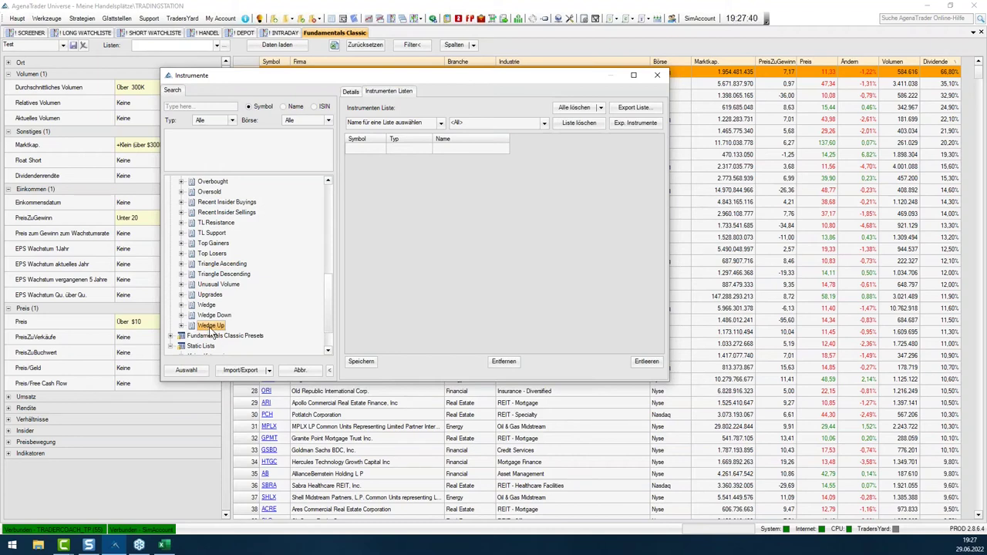
pyautogui.scroll(2, 212, 320)
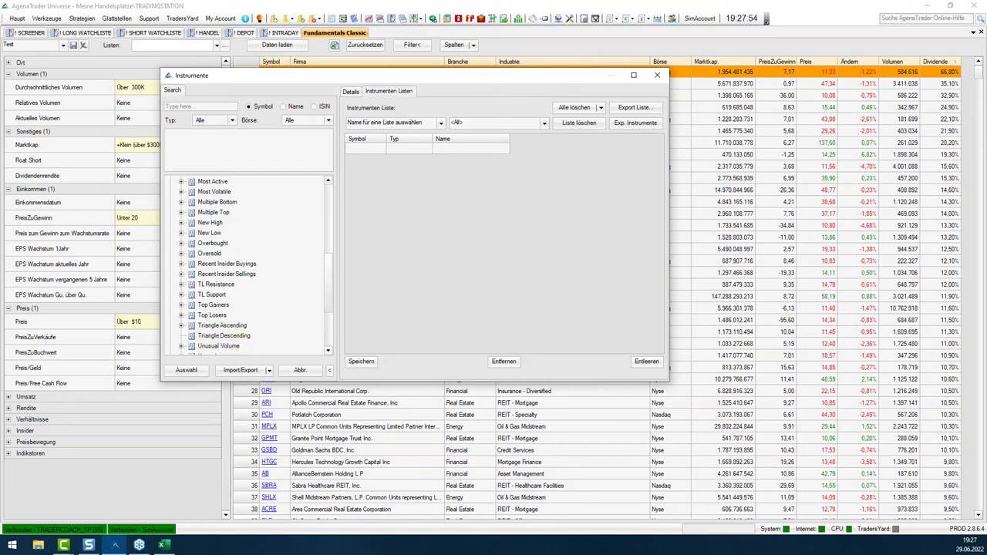
pyautogui.click(225, 337)
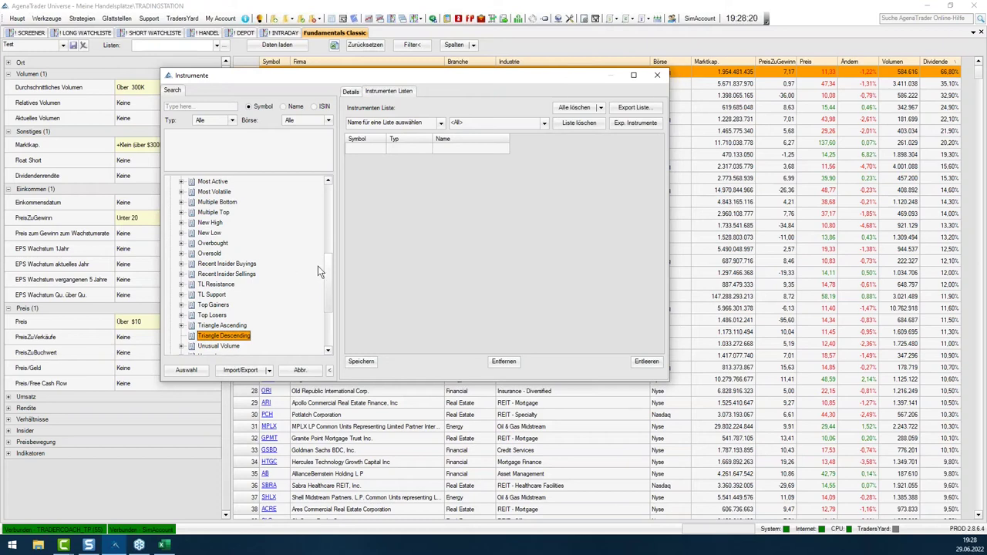
pyautogui.moveTo(327, 262); pyautogui.dragTo(327, 301)
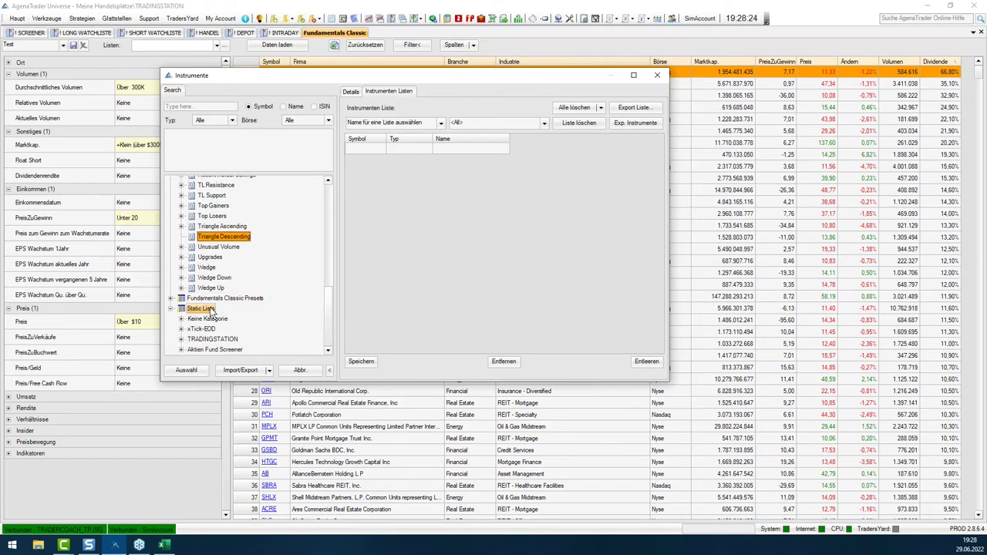
pyautogui.scroll(7, 224, 255)
pyautogui.click(219, 227)
pyautogui.scroll(5, 224, 229)
pyautogui.click(172, 253)
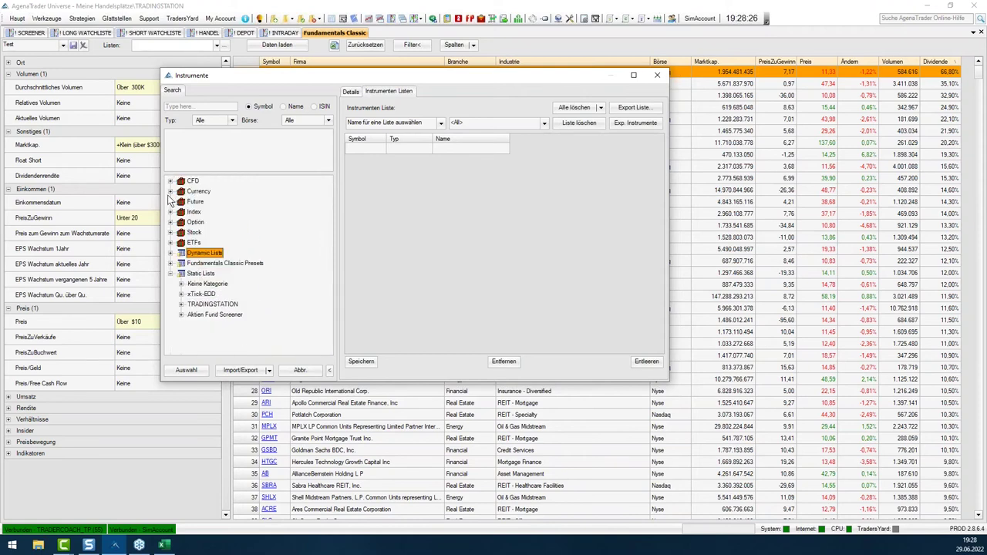
# - Check the stocks stored in the US Auswahl list under Aktien Fund Screener and close the instrument manager
pyautogui.click(180, 316)
pyautogui.click(193, 325)
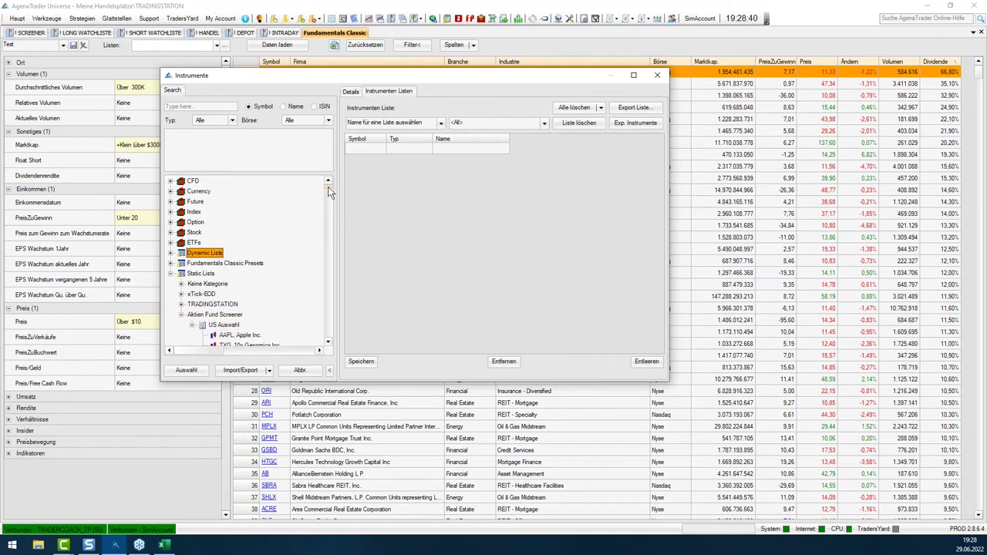
pyautogui.scroll(-8, 328, 188)
pyautogui.scroll(8, 331, 187)
pyautogui.click(193, 325)
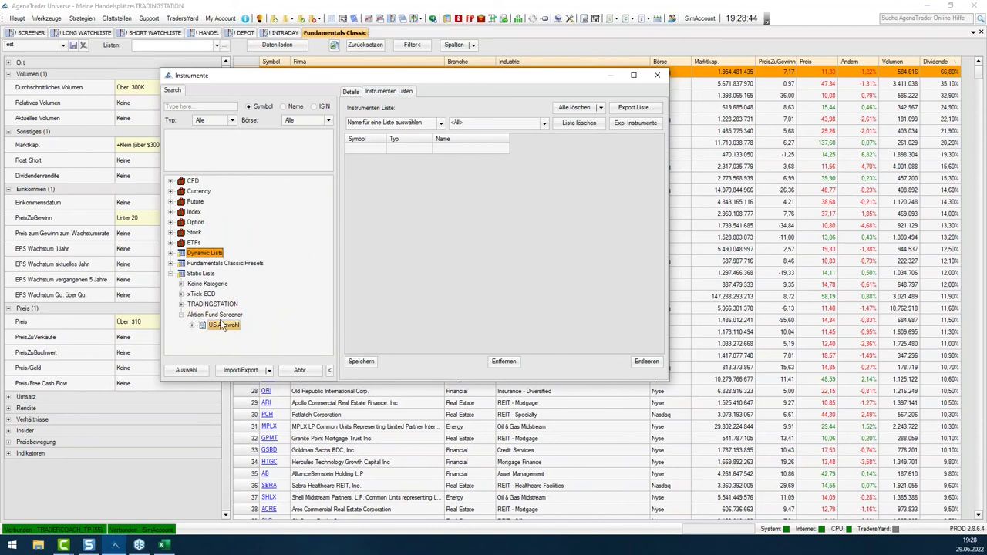
pyautogui.click(209, 317)
pyautogui.click(658, 76)
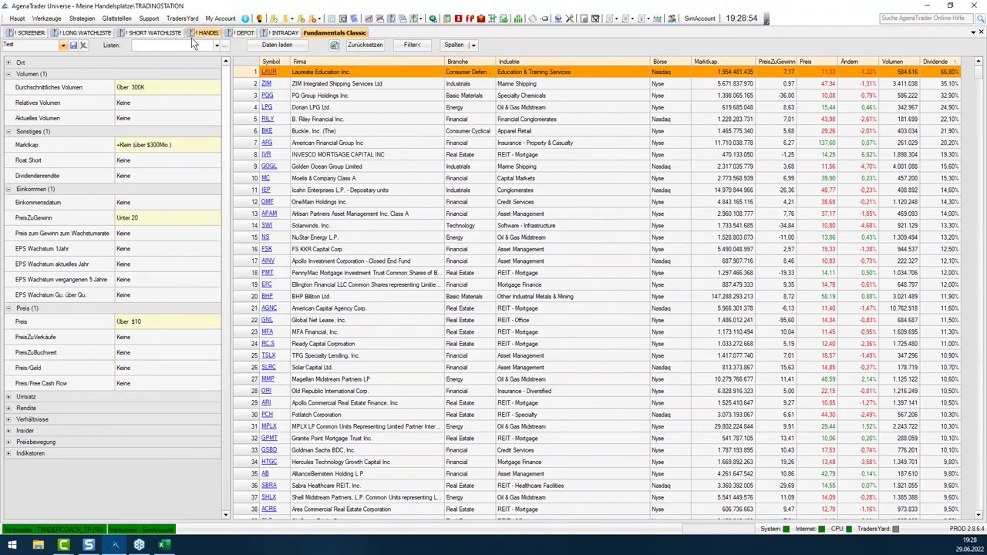
# - Switch to the SCREENER workspace and remove the static DAX40 list under Keine Kategorie from its loaded instruments
pyautogui.click(35, 34)
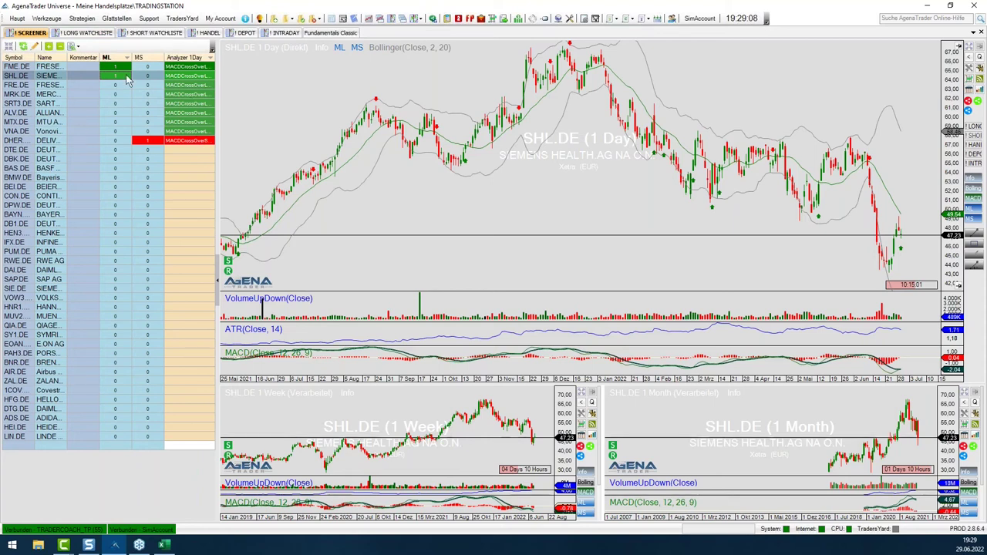
pyautogui.click(73, 46)
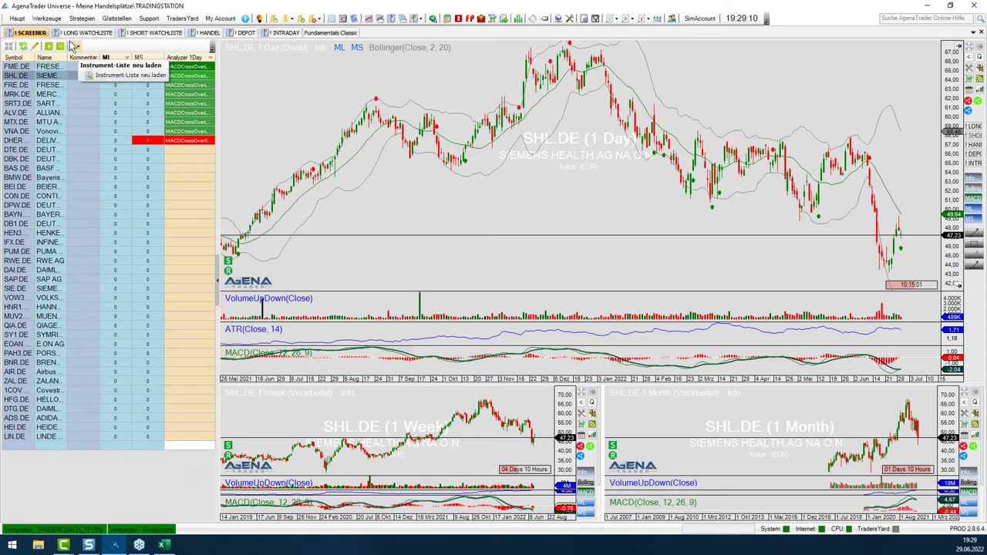
pyautogui.click(76, 47)
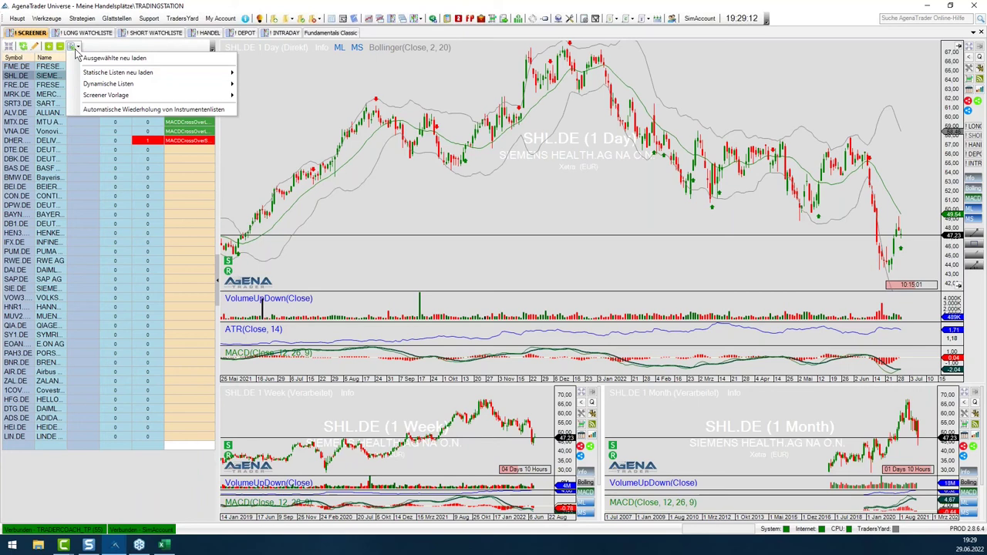
pyautogui.moveTo(99, 72)
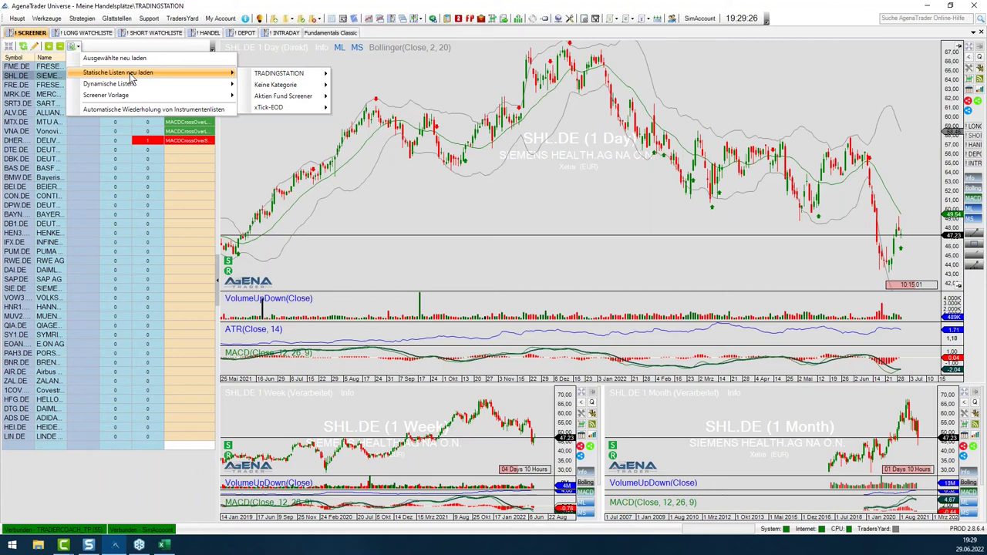
pyautogui.moveTo(270, 88)
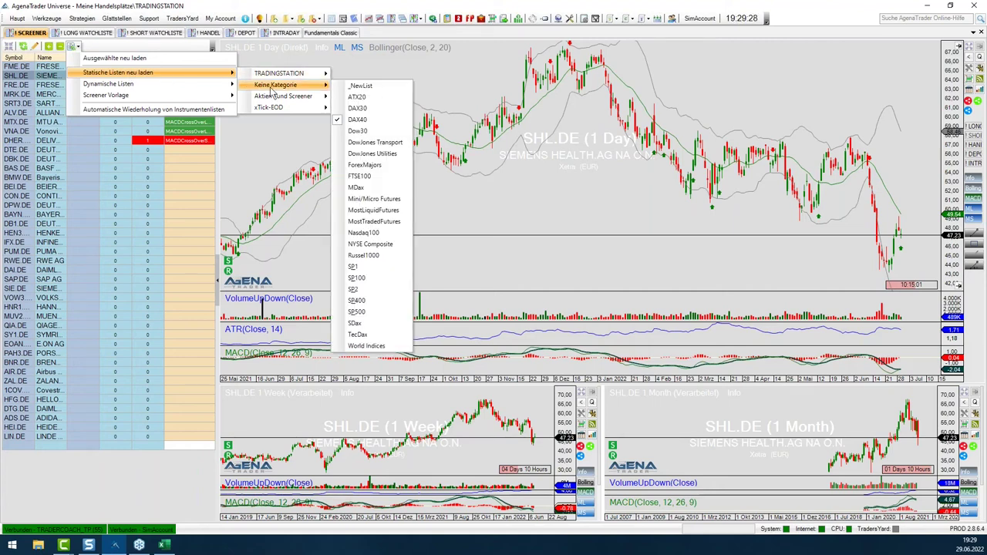
pyautogui.click(342, 123)
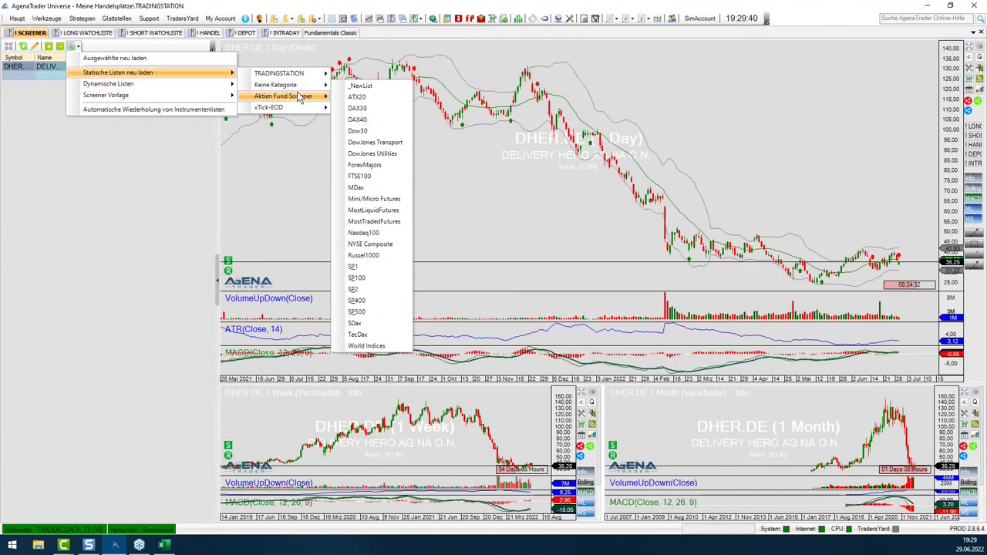
# - Look through the static list categories, including Keine Kategorie and xTick-EOD, and the dynamic lists available for loading into the screener
pyautogui.moveTo(282, 112)
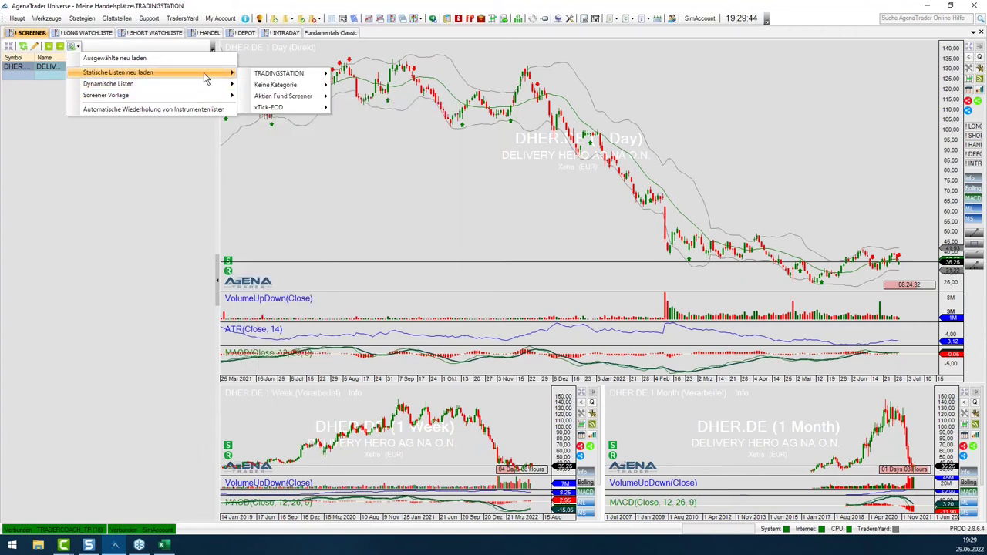
pyautogui.moveTo(320, 97)
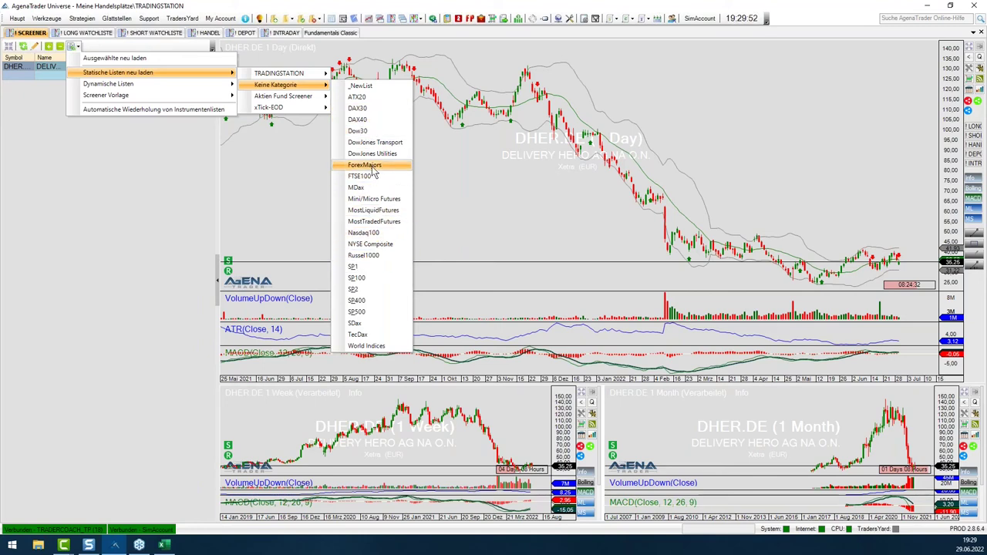
pyautogui.moveTo(207, 84)
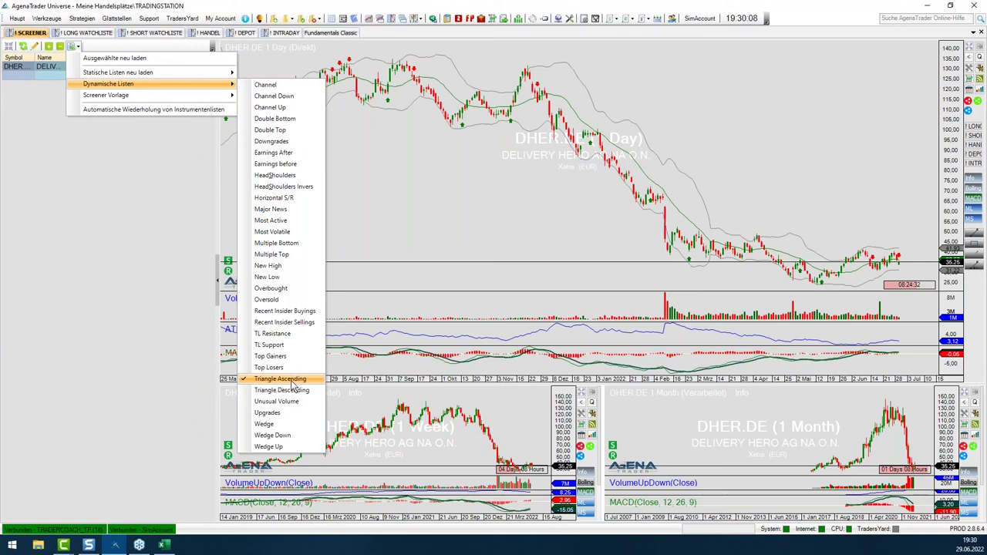
pyautogui.click(320, 342)
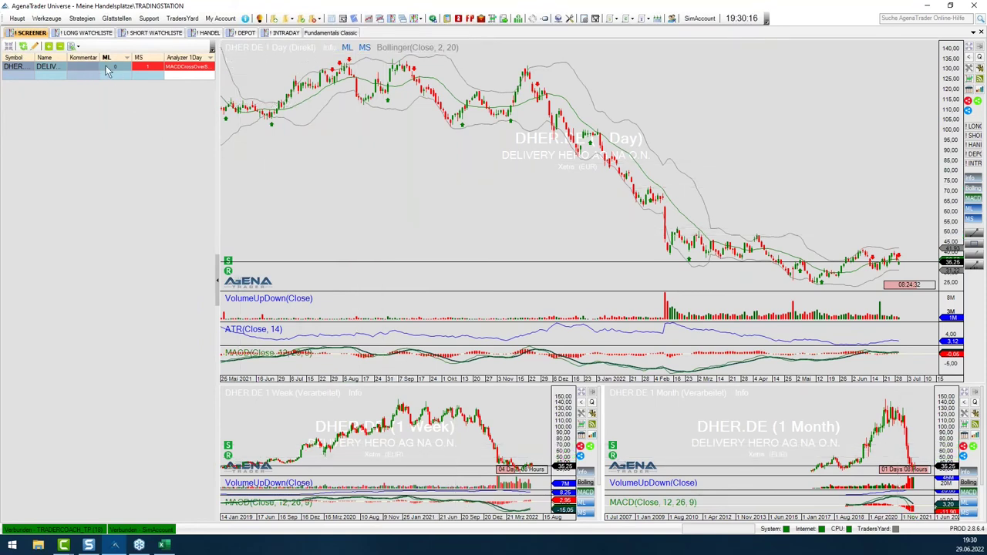
pyautogui.click(77, 47)
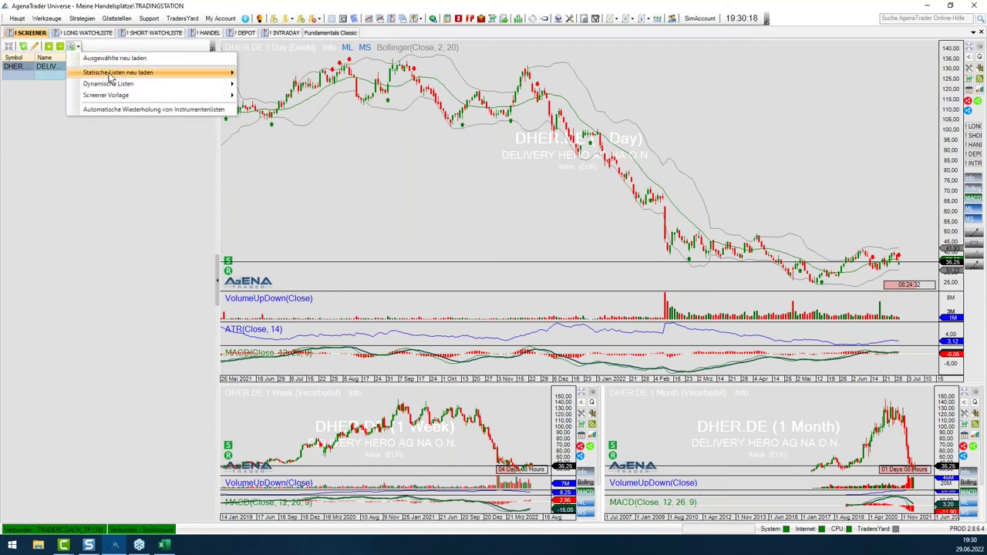
pyautogui.moveTo(114, 96)
pyautogui.moveTo(119, 72)
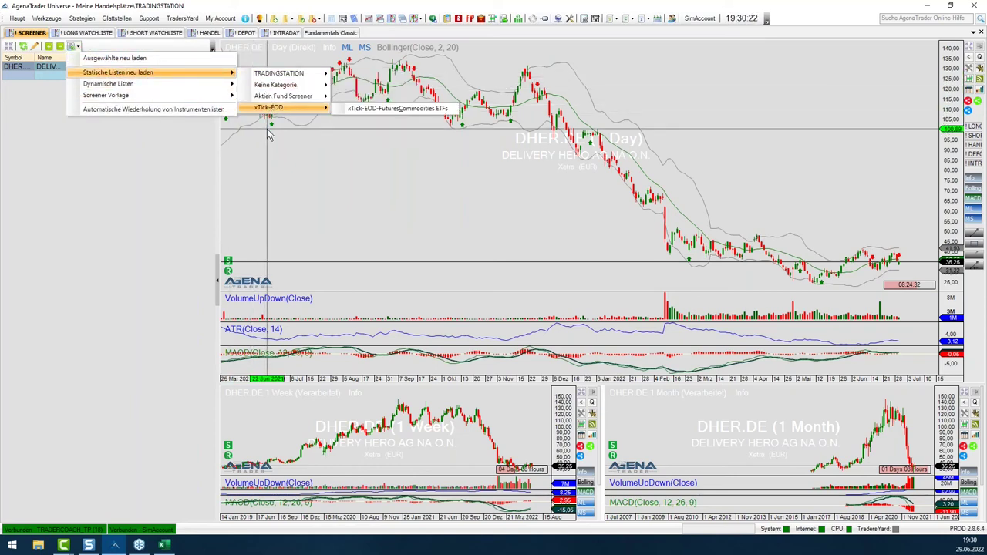
pyautogui.click(370, 107)
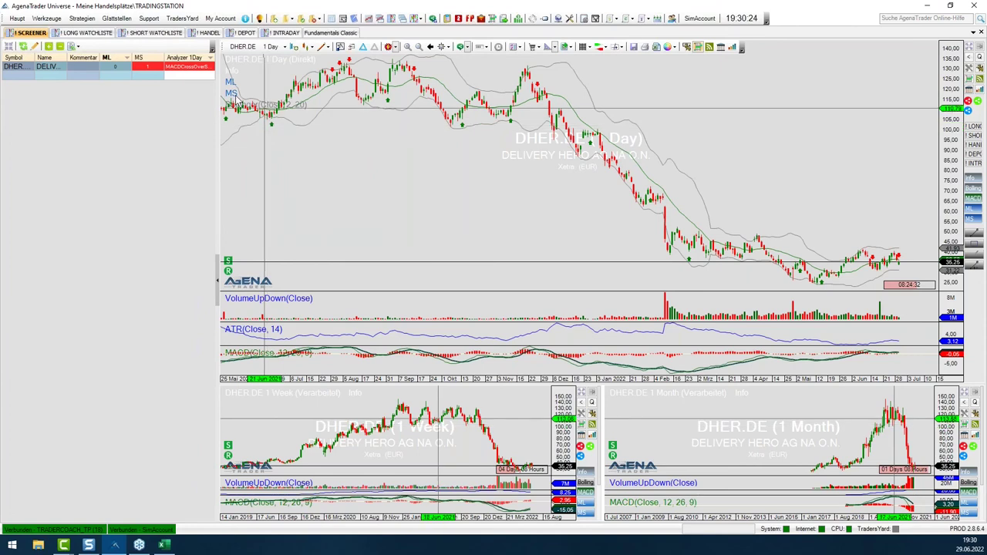
# - Return to Fundamentals Classic and look through the instrument lists available for restricting the screening, leaving none selected
pyautogui.click(330, 32)
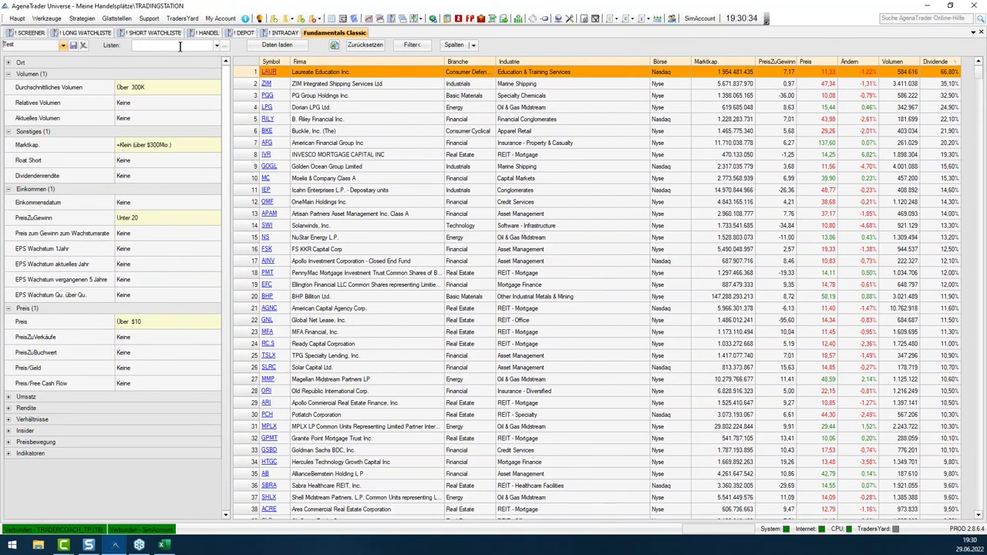
pyautogui.click(218, 46)
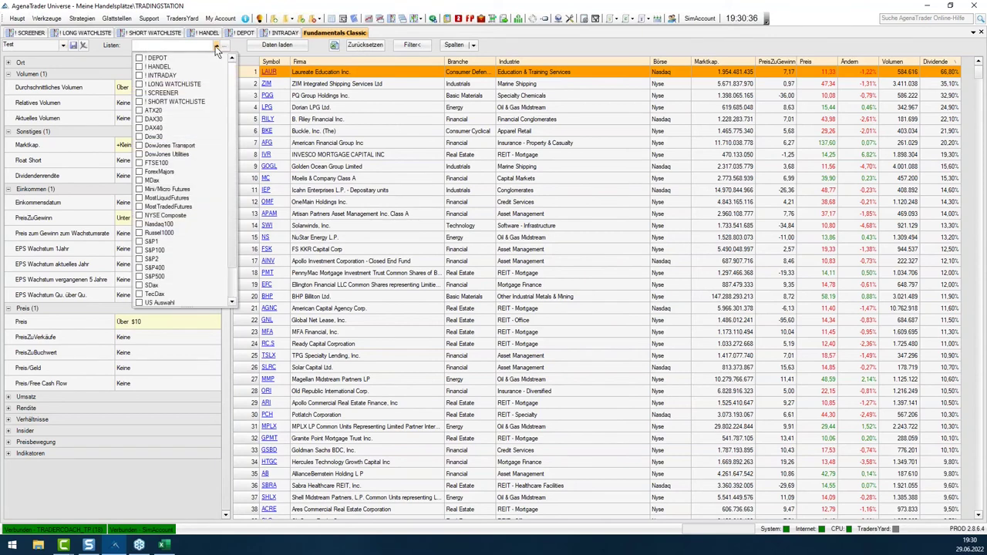
pyautogui.moveTo(233, 91); pyautogui.dragTo(235, 152)
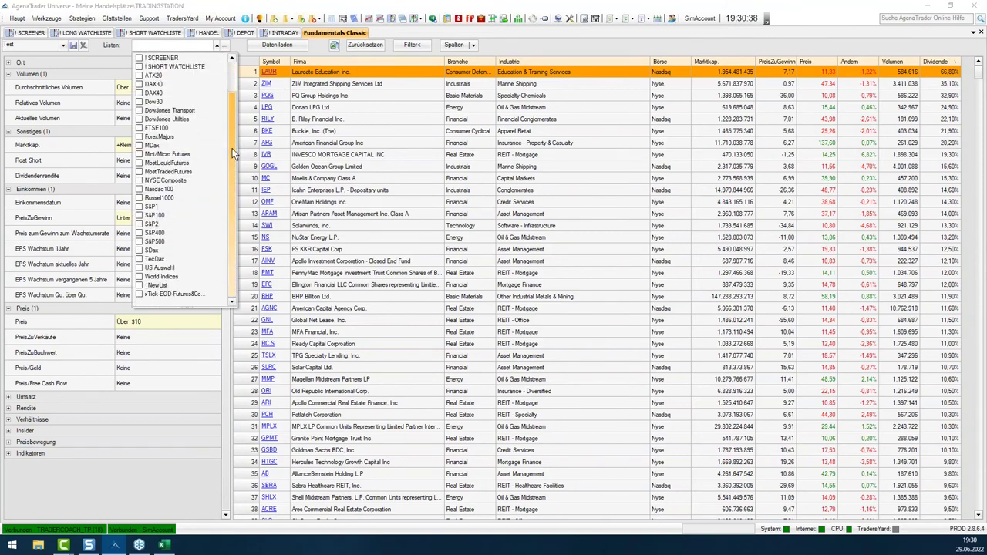
pyautogui.scroll(2, 233, 127)
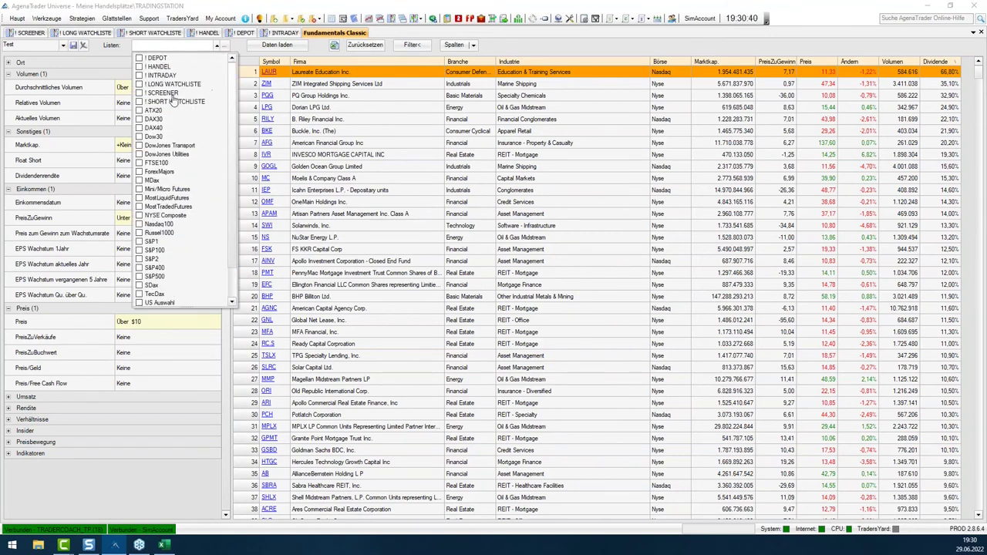
pyautogui.click(115, 51)
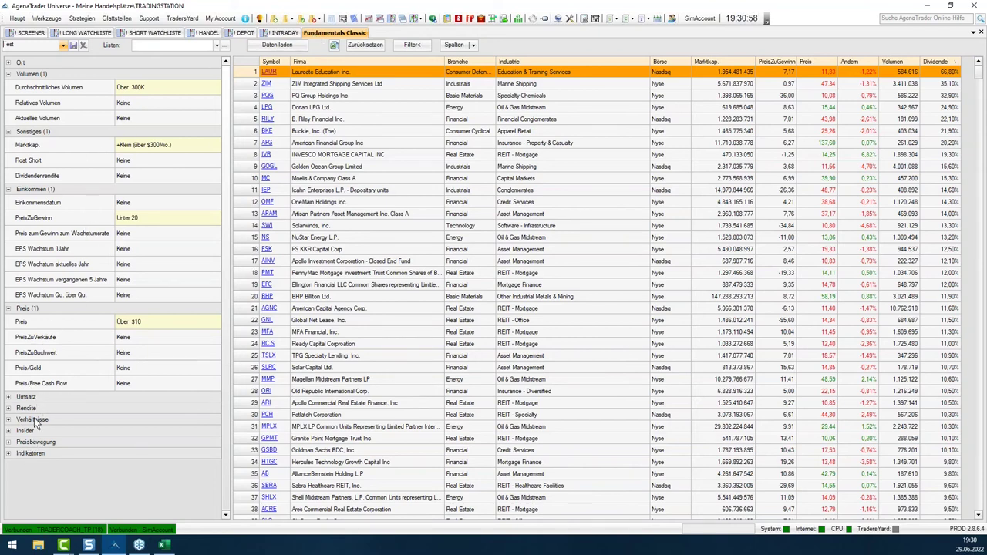
# - Expand the Indikatoren and Preisbewegung filter groups and look through their criteria
pyautogui.click(8, 455)
pyautogui.scroll(-1, 23, 464)
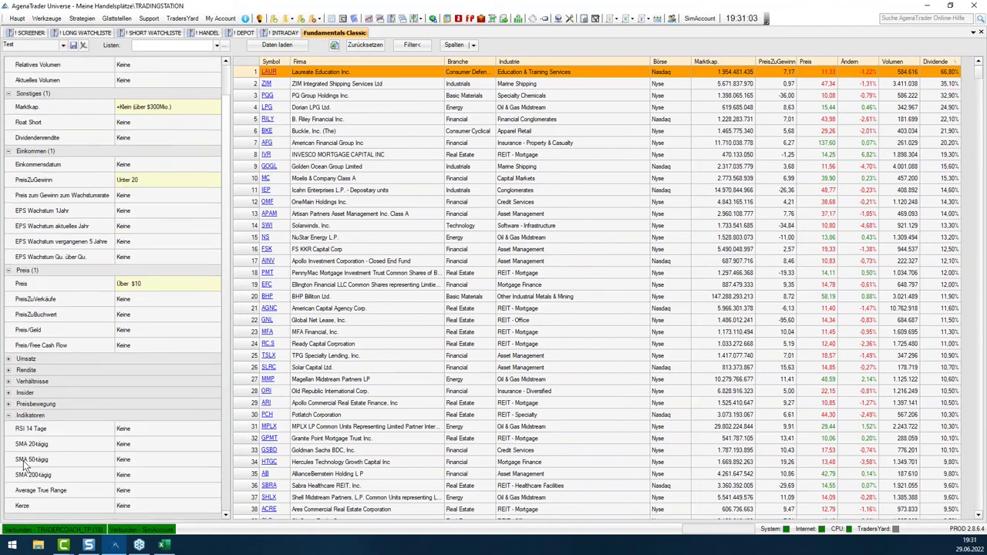
pyautogui.click(8, 405)
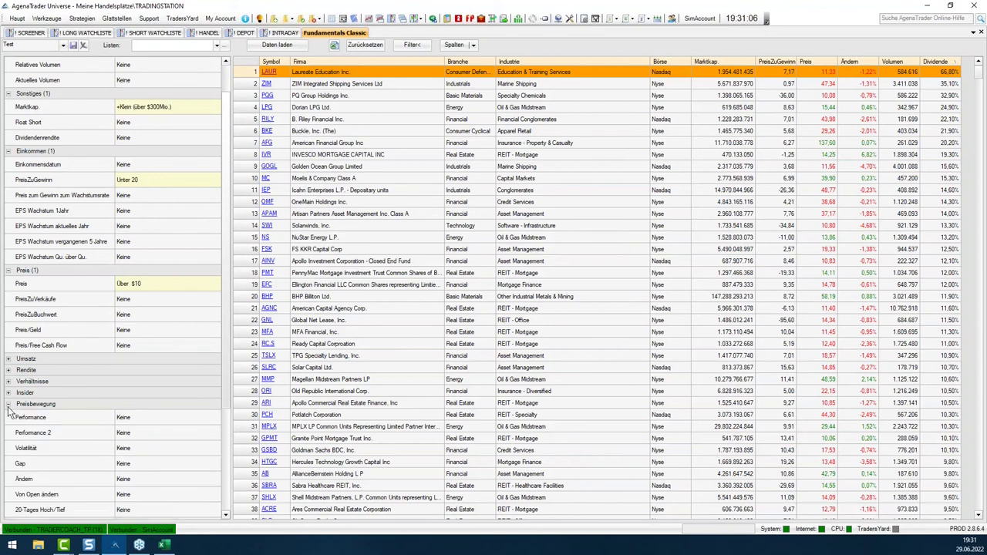
pyautogui.scroll(-4, 11, 413)
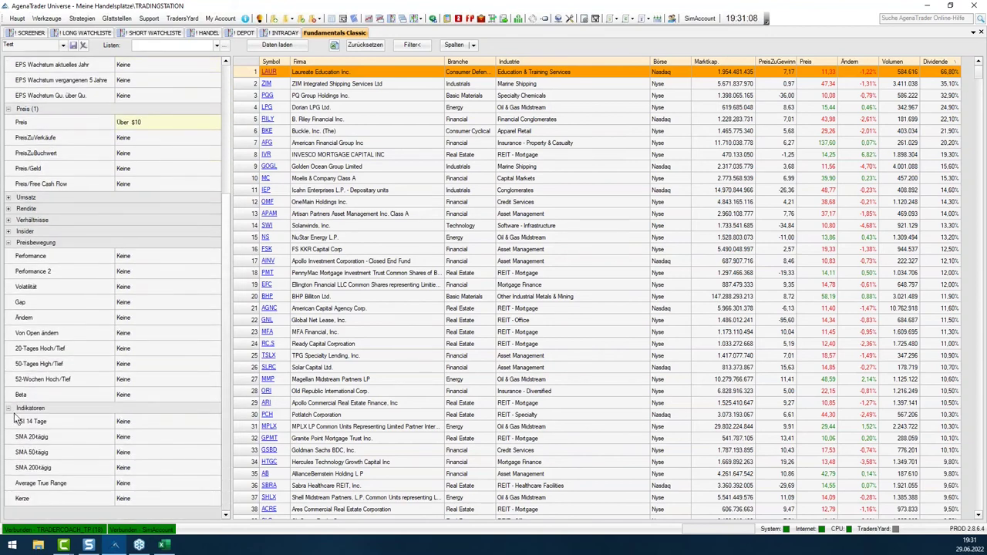
pyautogui.scroll(5, 17, 423)
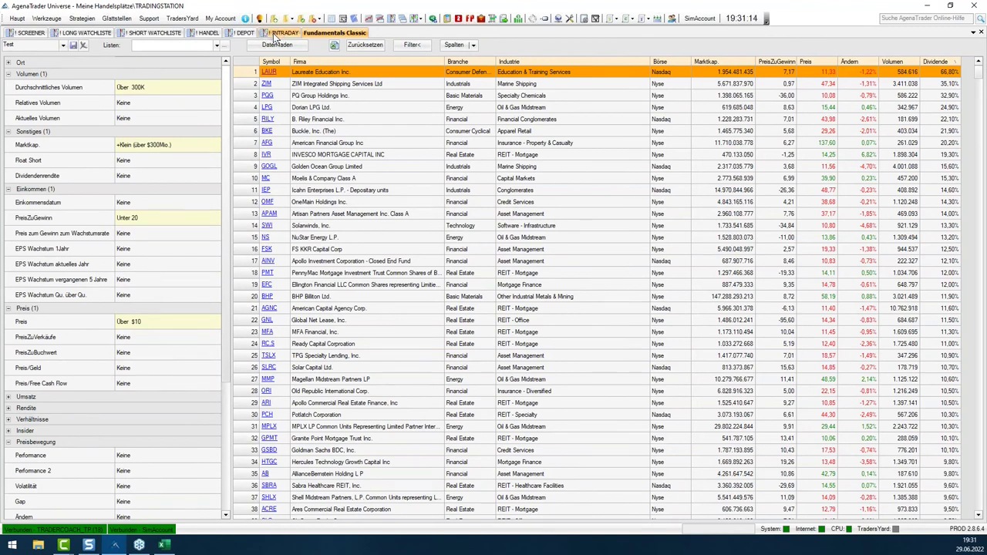
# - Load the Test screener template from Fundamentals Classic into the SCREENER workspace's instrument list
pyautogui.click(34, 35)
pyautogui.click(79, 49)
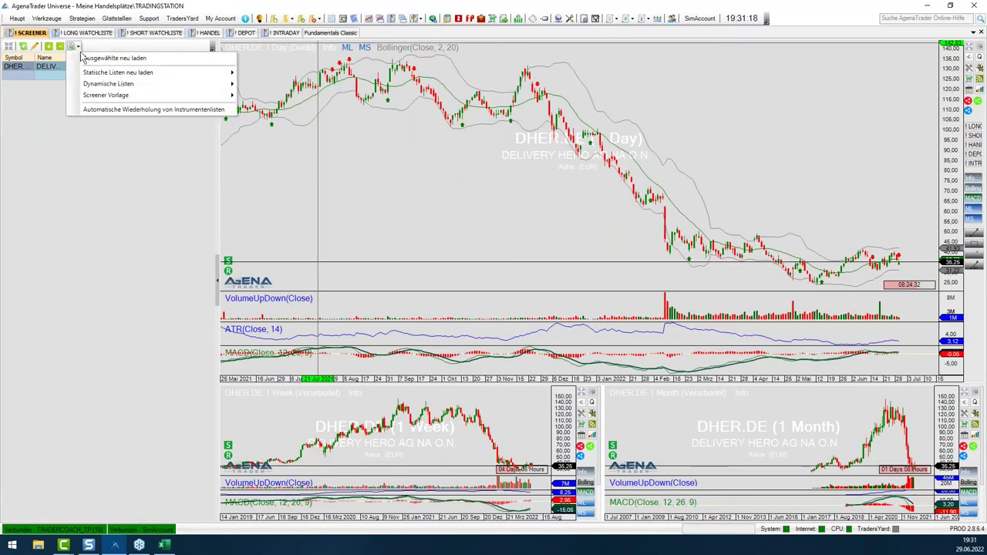
pyautogui.moveTo(185, 84)
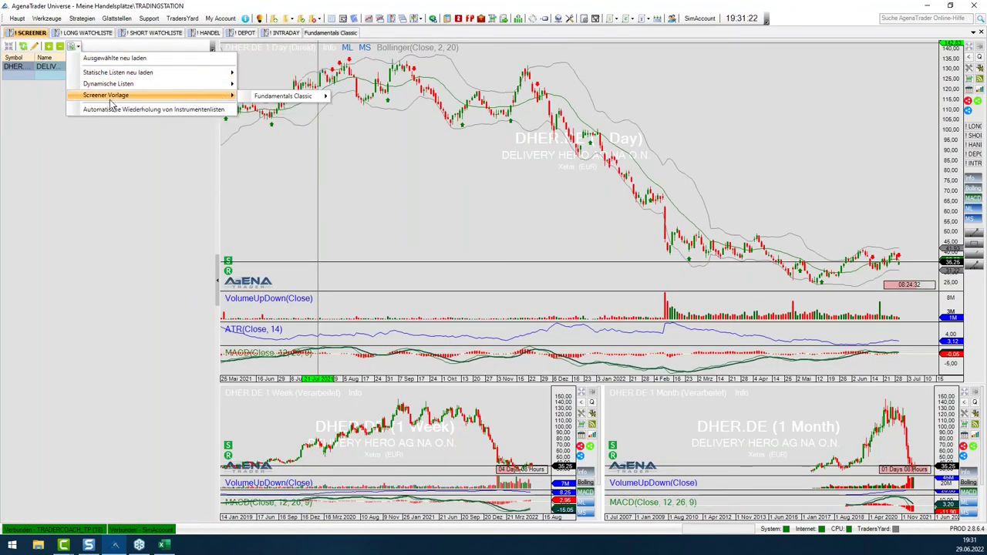
pyautogui.moveTo(280, 105)
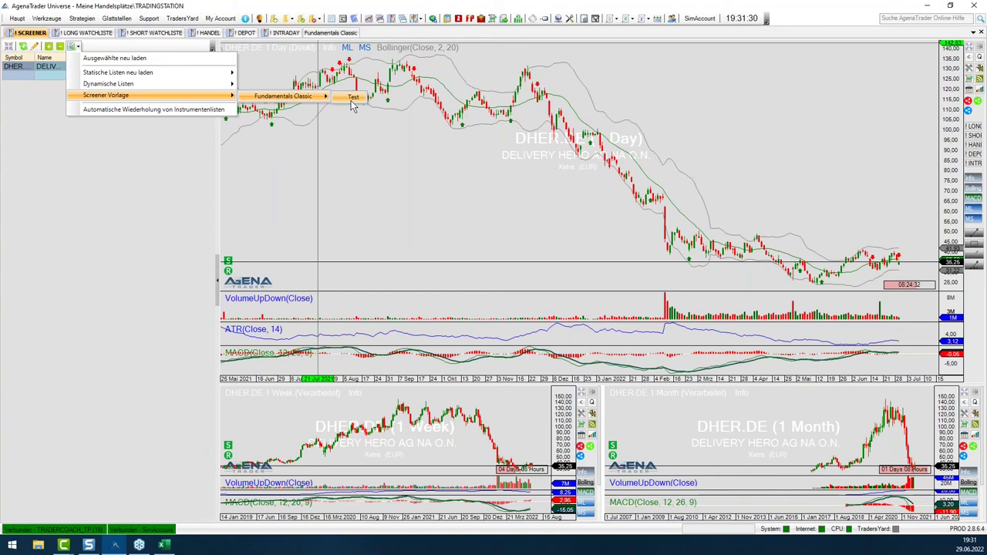
pyautogui.click(352, 100)
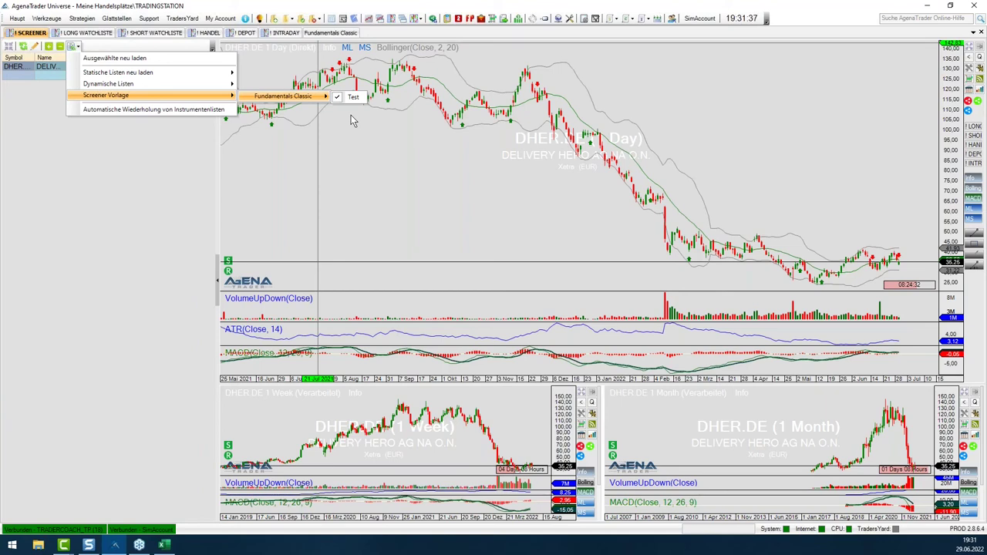
pyautogui.click(362, 99)
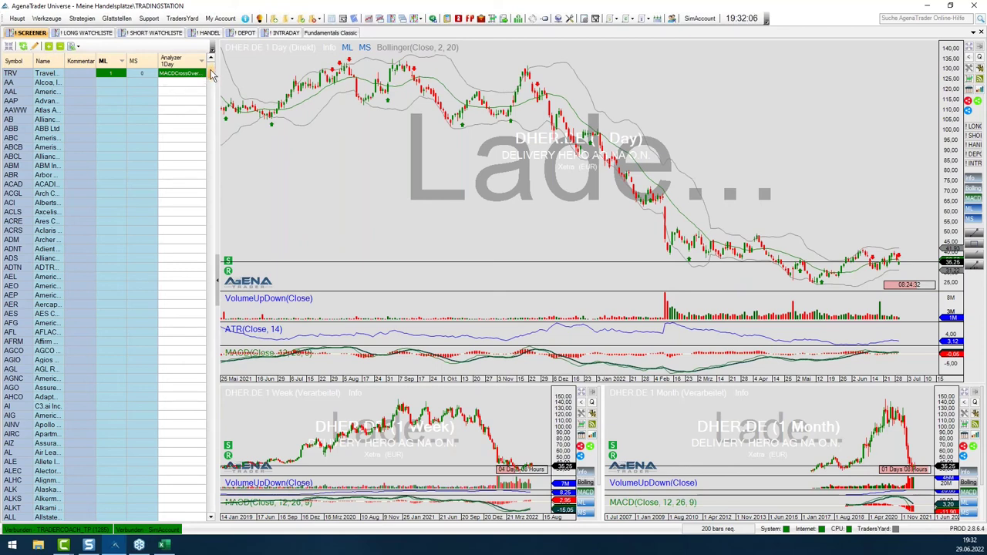
pyautogui.moveTo(213, 75)
pyautogui.mouseDown()
pyautogui.moveTo(210, 513)
pyautogui.moveTo(195, 169)
pyautogui.moveTo(211, 76)
pyautogui.mouseUp()
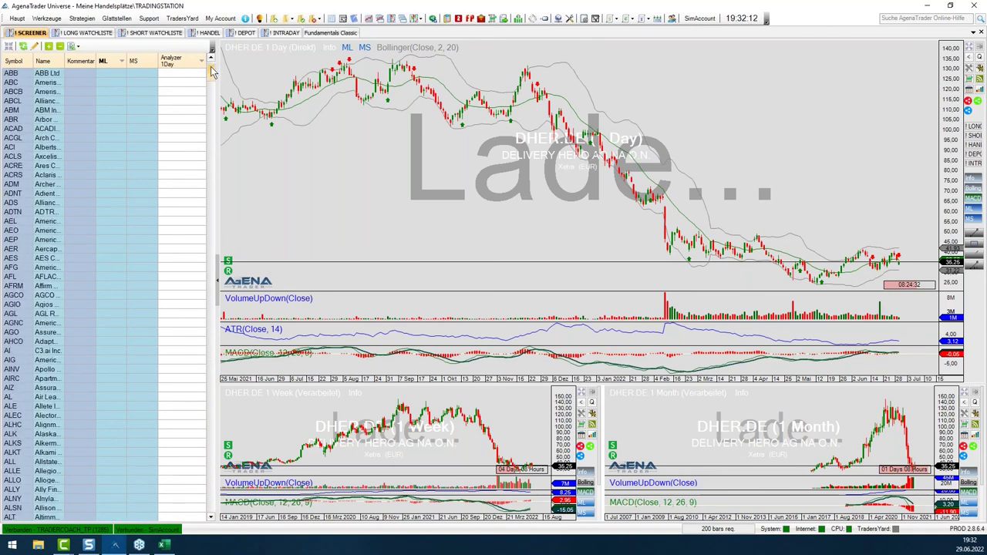